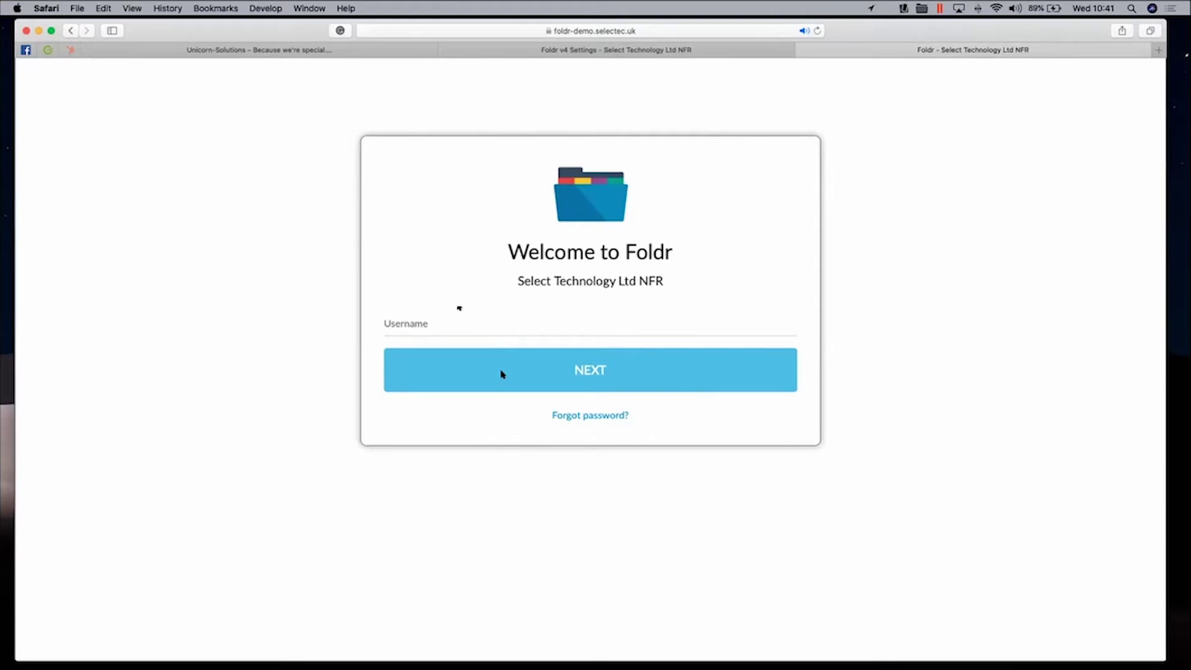
# - Look at the Foldr Customise settings page and its web address, and return to the sign-in page
pyautogui.click(697, 50)
pyautogui.click(429, 31)
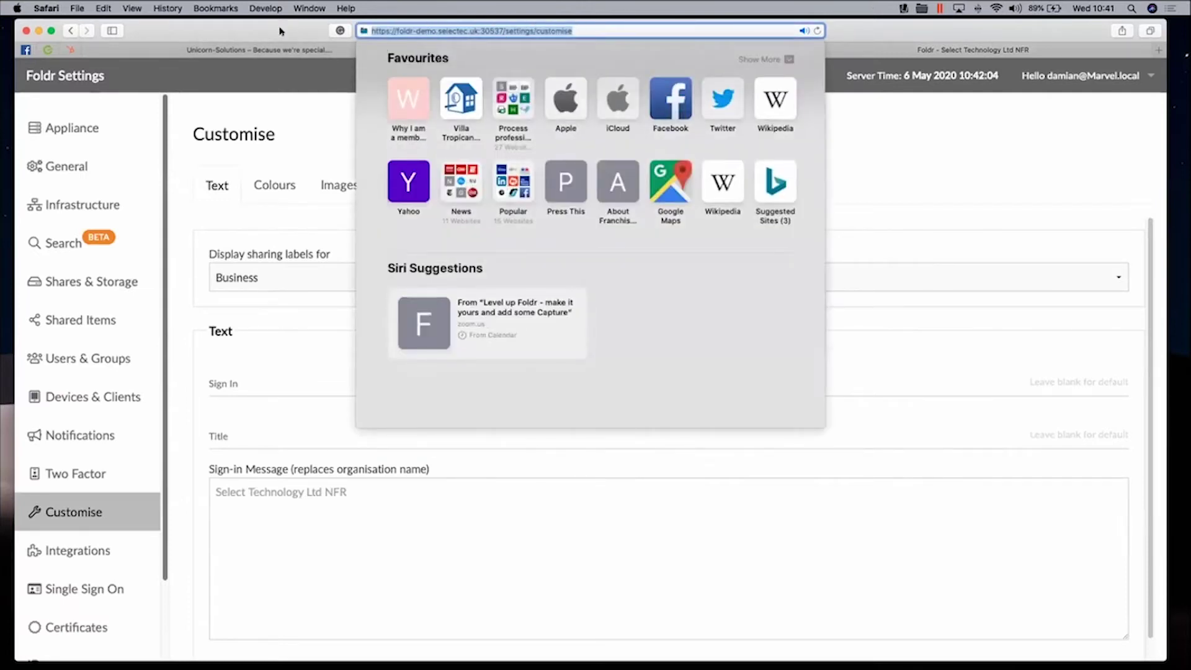
pyautogui.press('Escape')
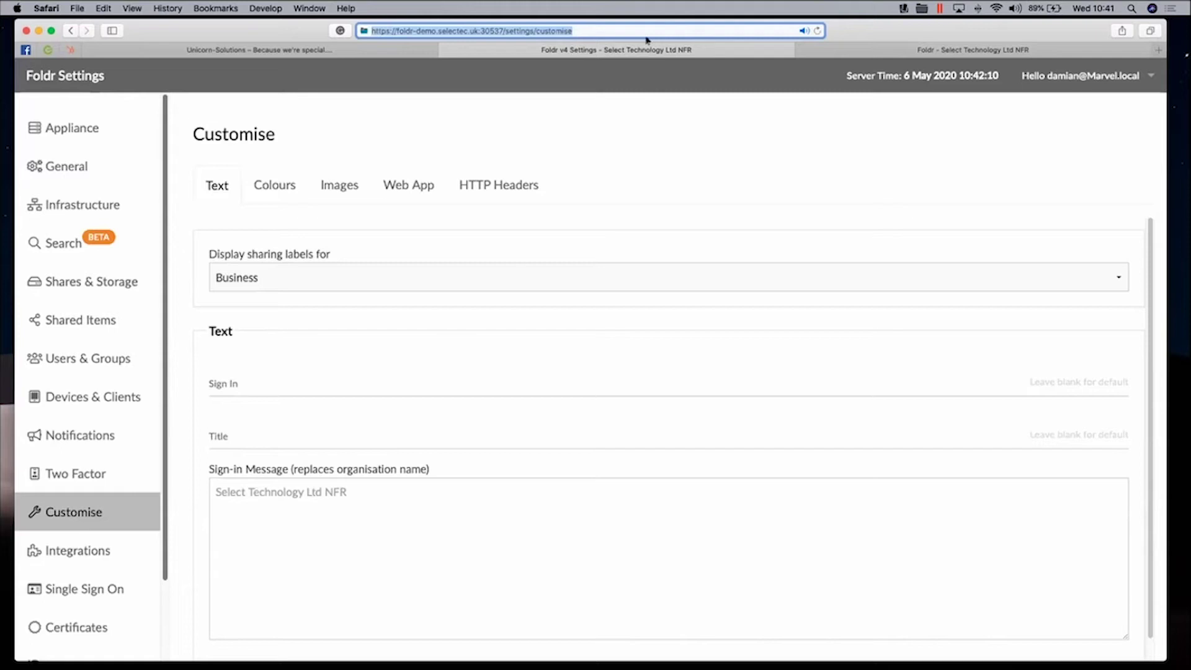
pyautogui.click(847, 48)
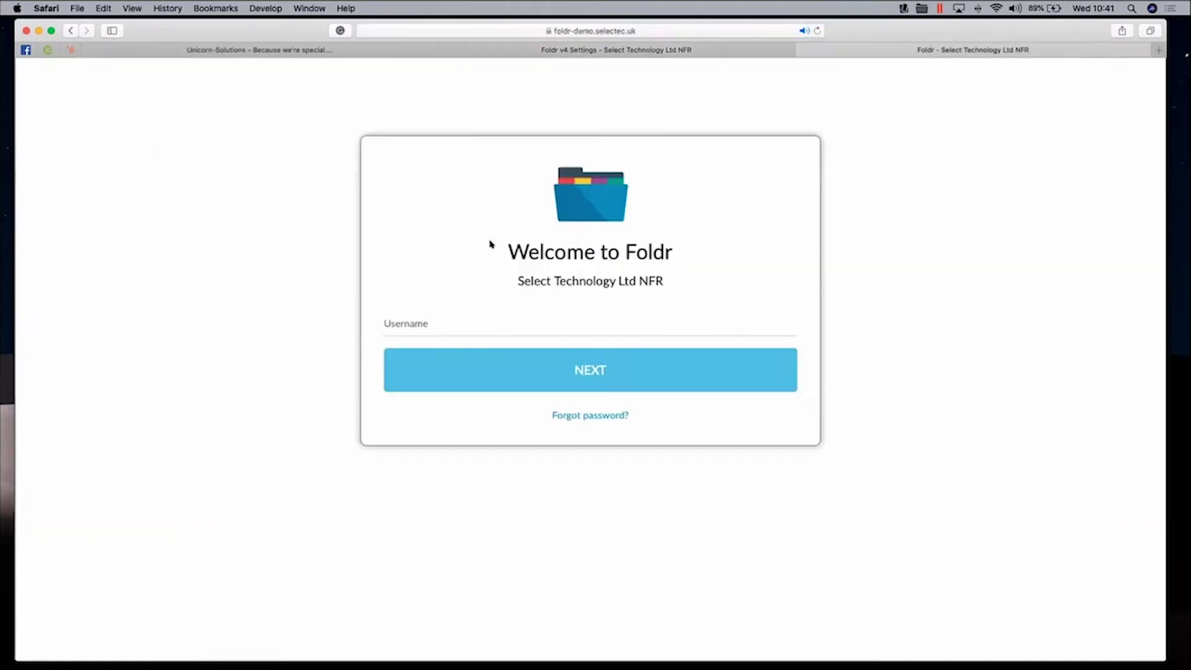
# - In the Customise text settings, set the Sign In text to "Hello there stranger, why not tell us your name?"
pyautogui.click(682, 50)
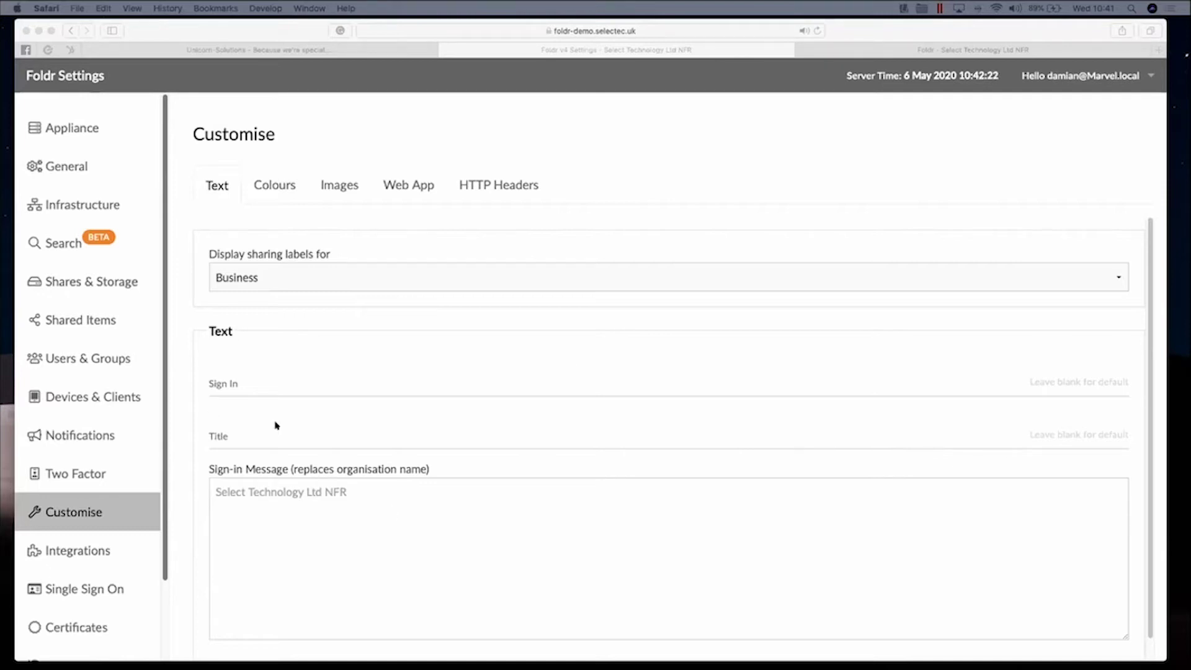
pyautogui.click(270, 382)
pyautogui.rightClick(269, 382)
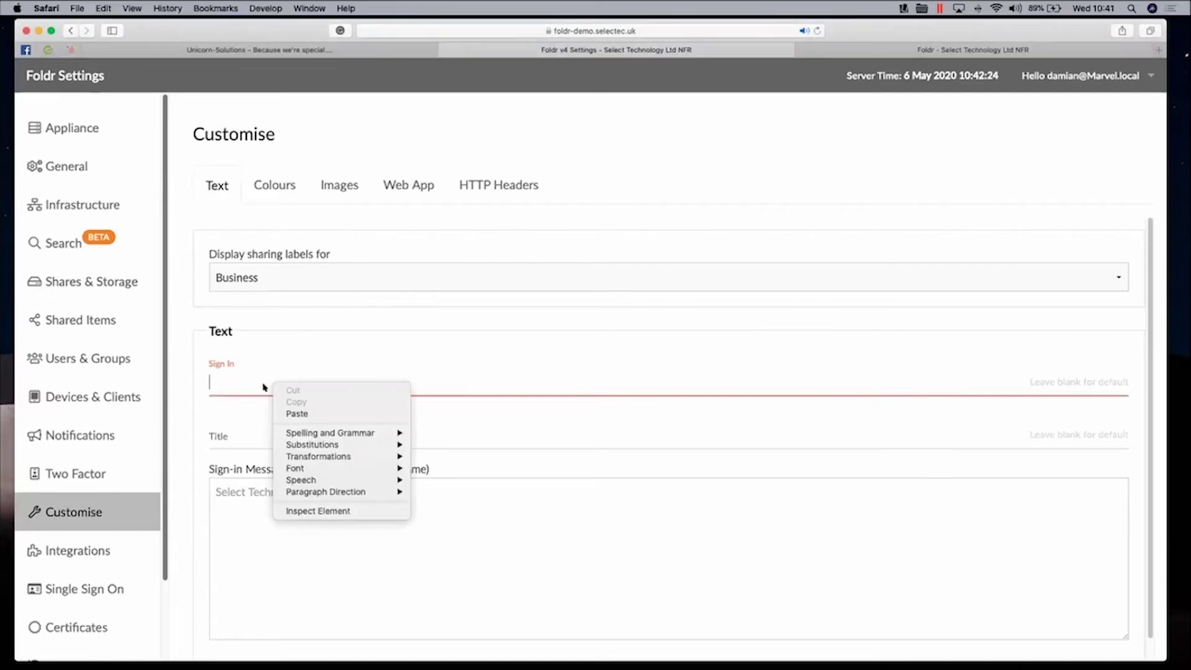
pyautogui.click(291, 411)
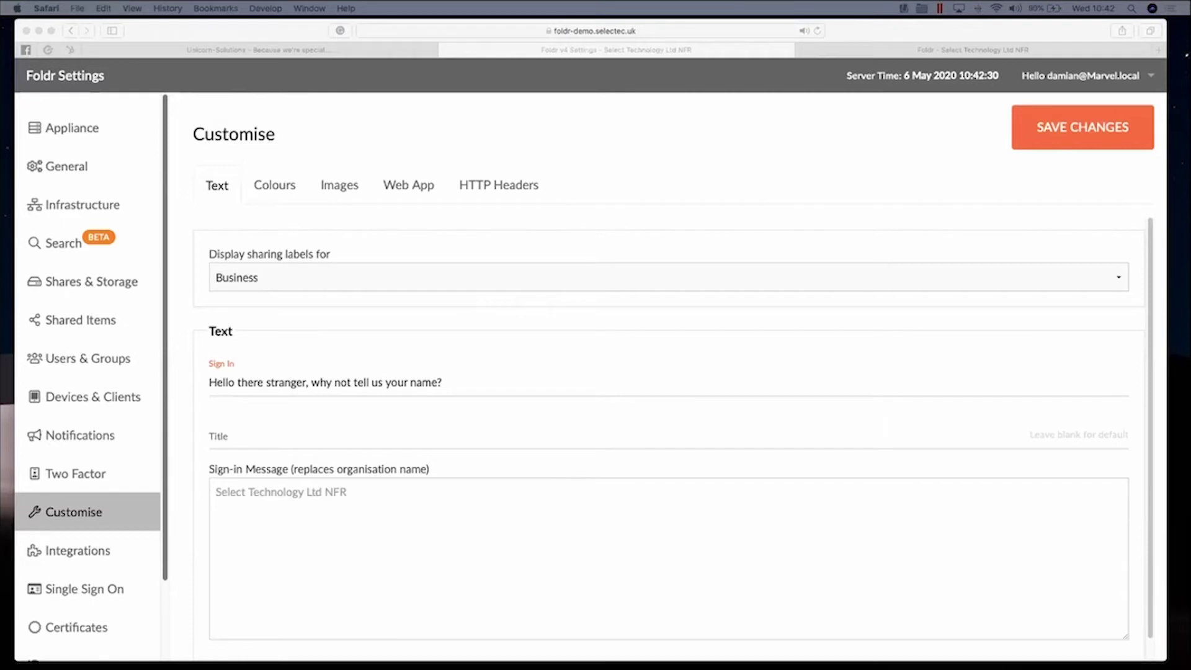
# - Set the sign-in message to "Welcome to the home of magic and mastery." and save the changes
pyautogui.click(310, 495)
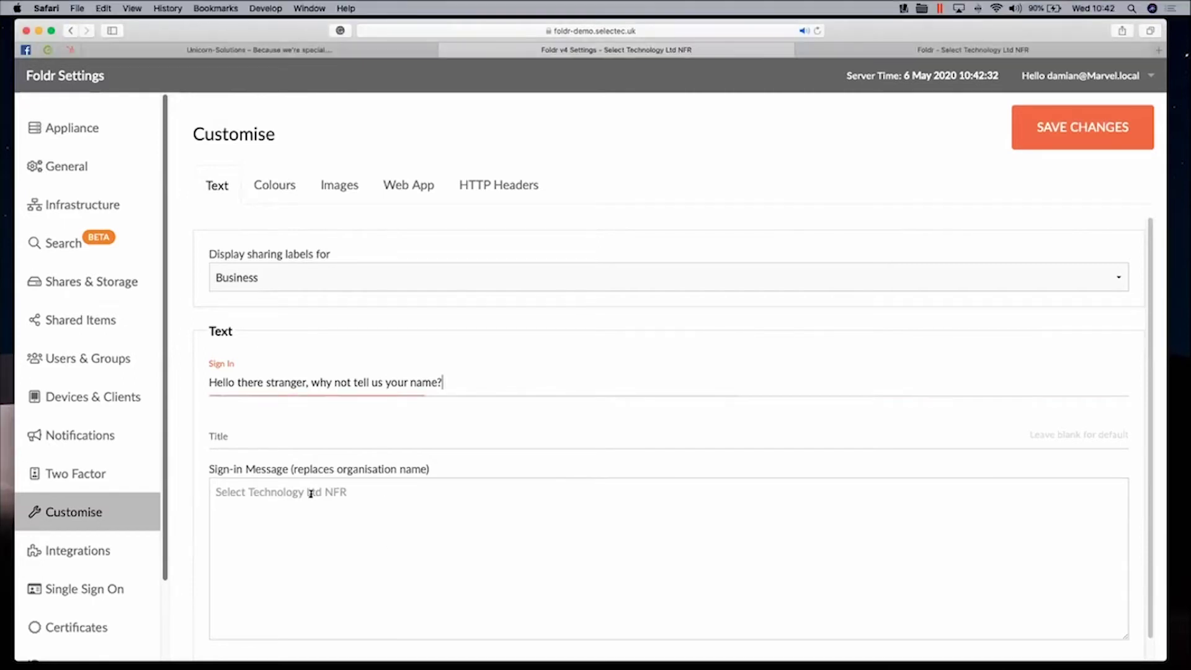
pyautogui.rightClick(314, 493)
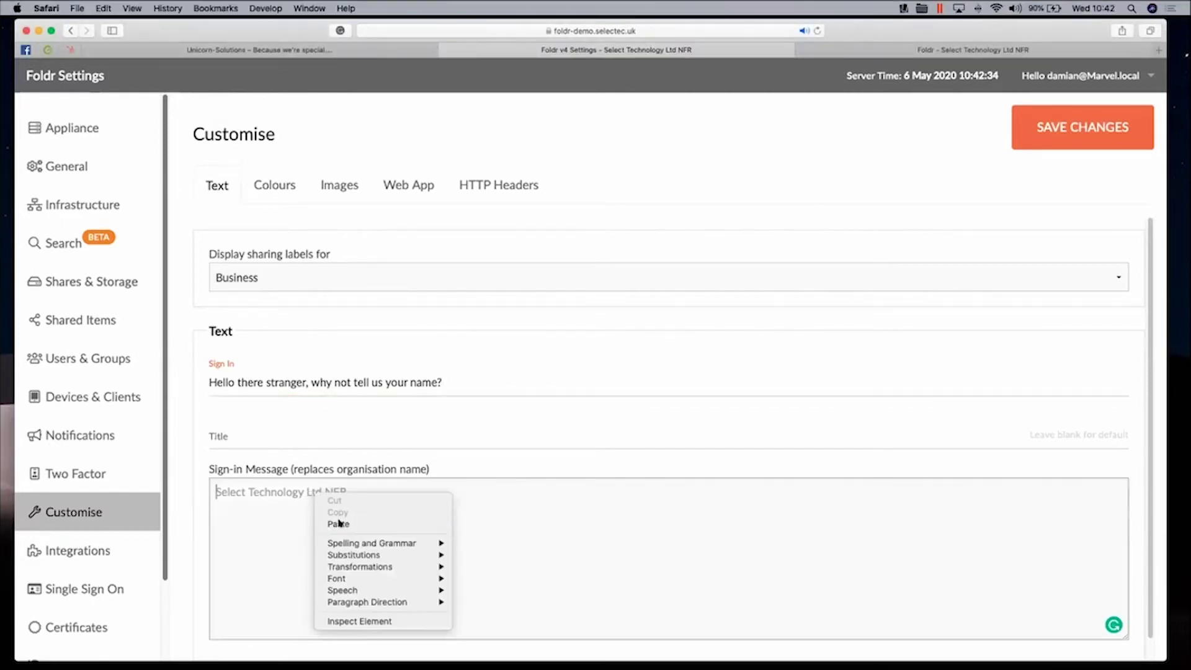
pyautogui.click(338, 524)
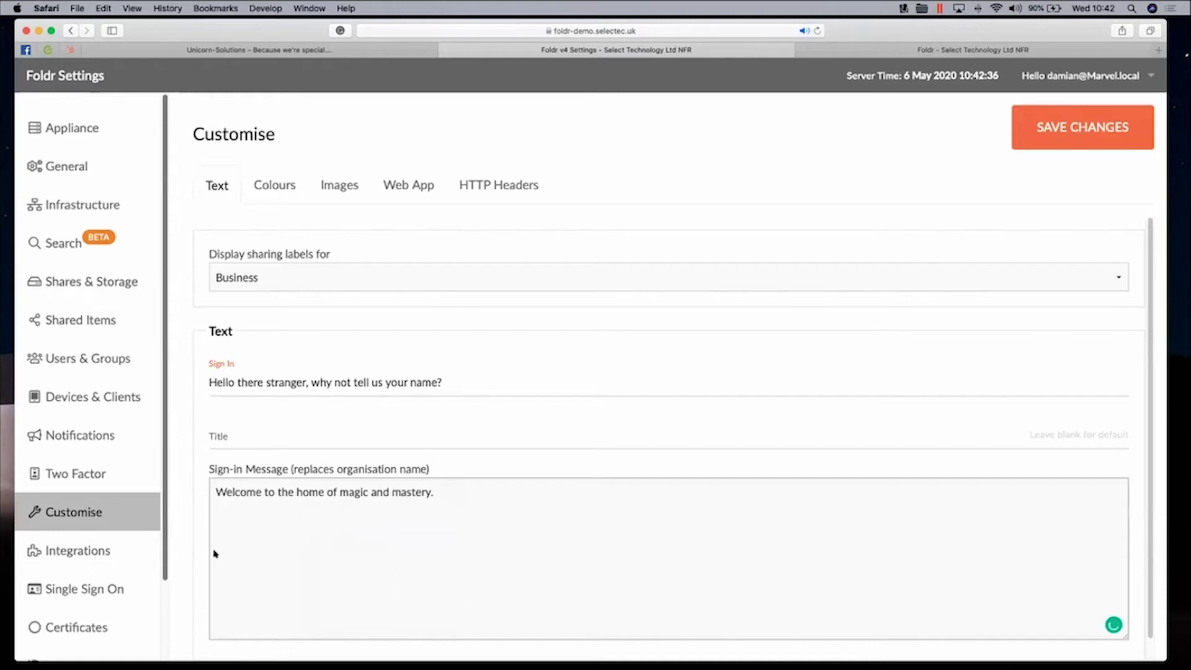
pyautogui.click(1092, 139)
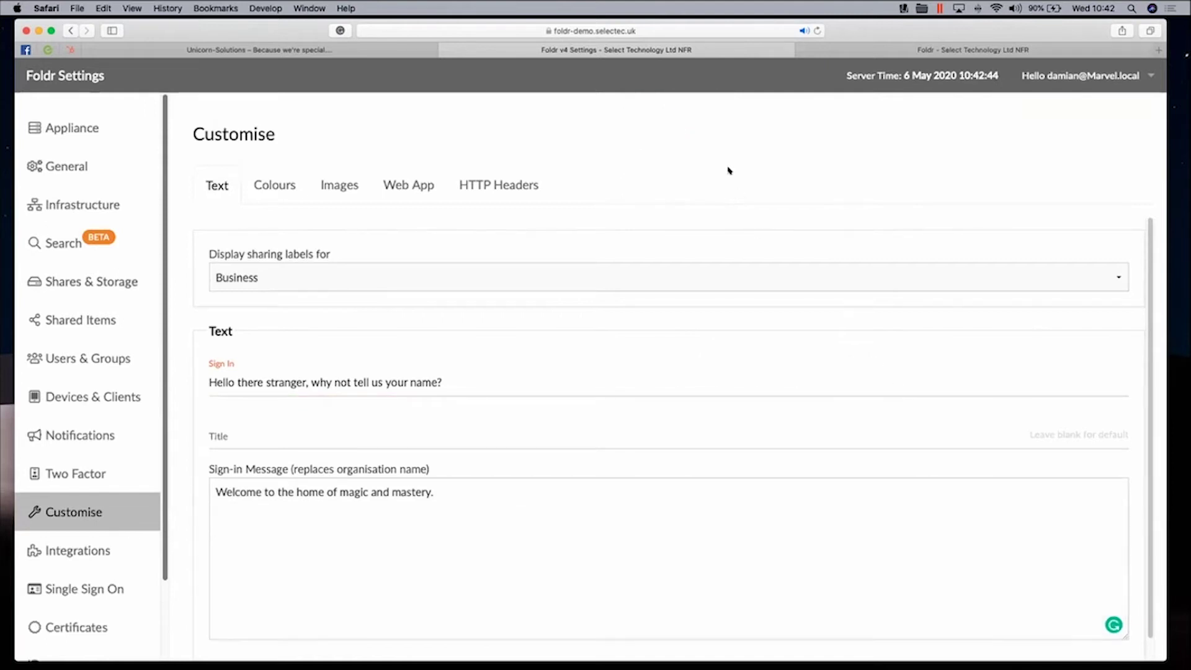
# - Reload the Foldr sign-in page to check the custom greeting and message, dismissing the username suggestions
pyautogui.click(813, 50)
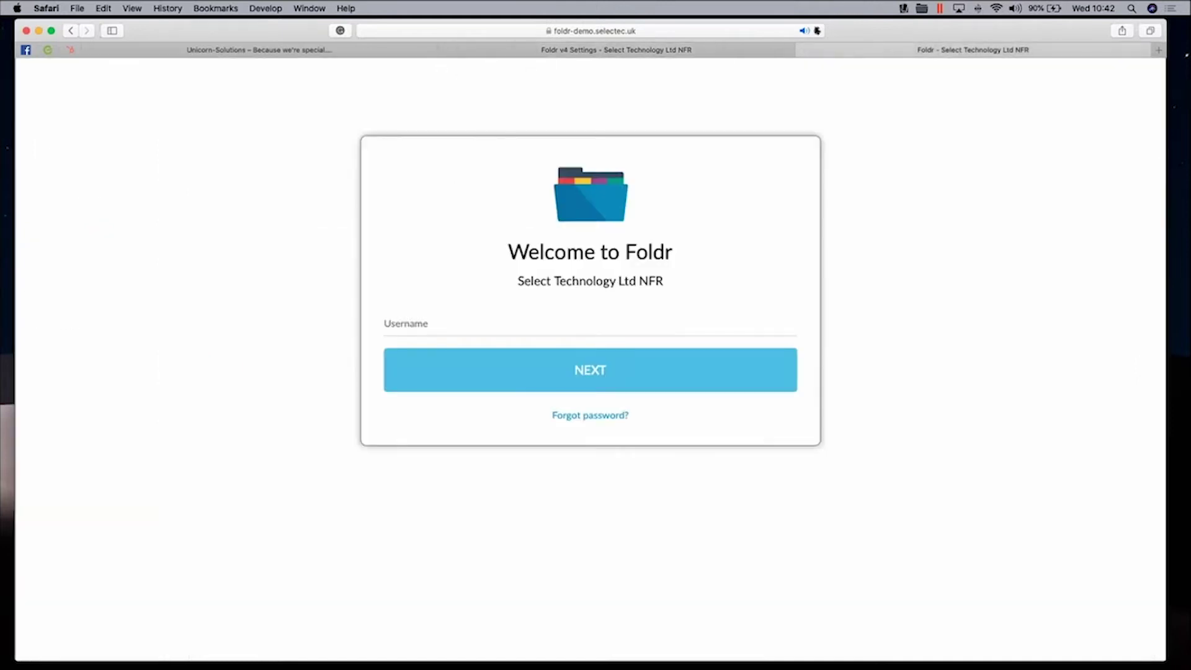
pyautogui.click(818, 31)
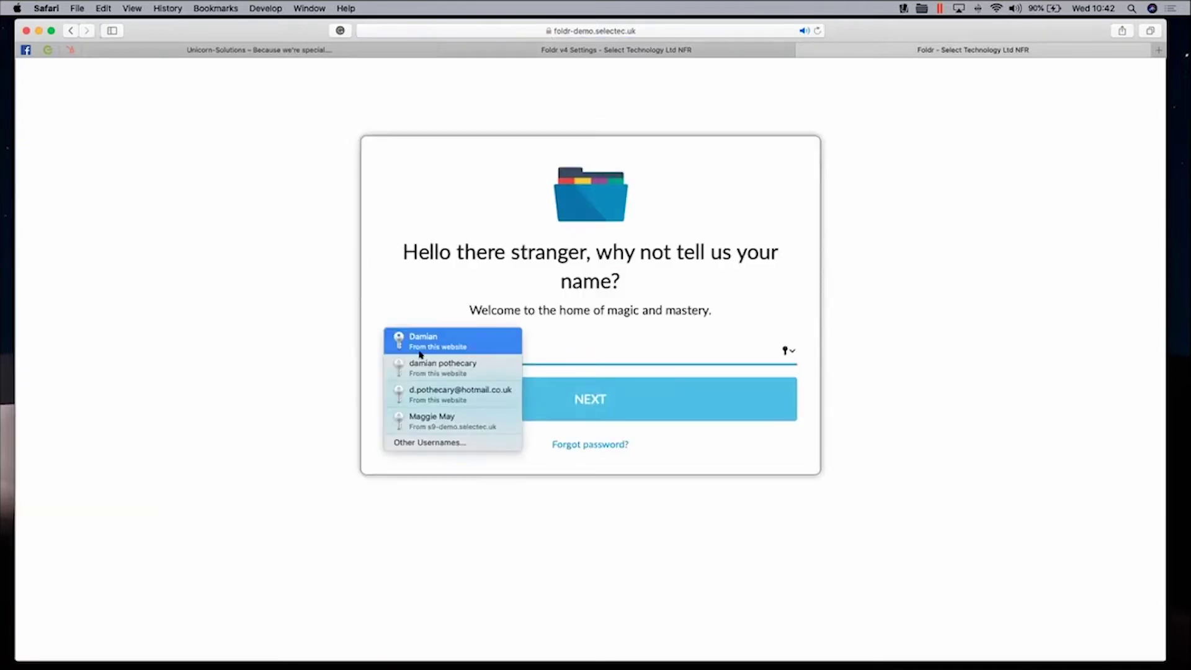
pyautogui.click(970, 312)
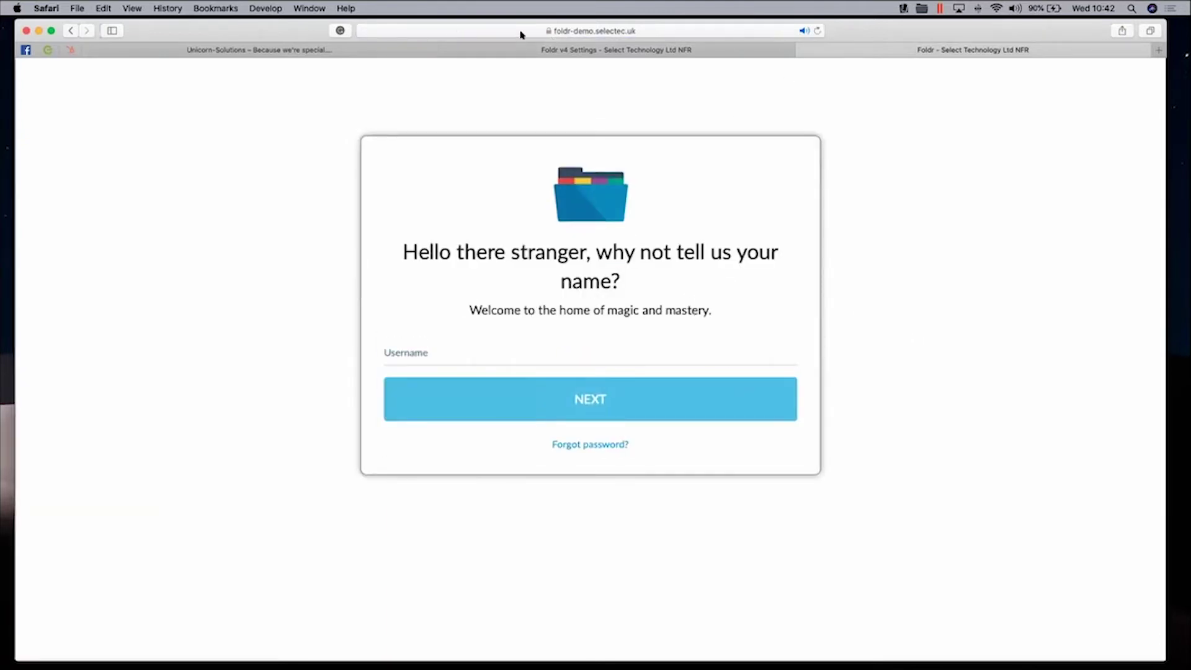
# - In the Customise colour settings, set the Button text colour to D606D3
pyautogui.click(514, 52)
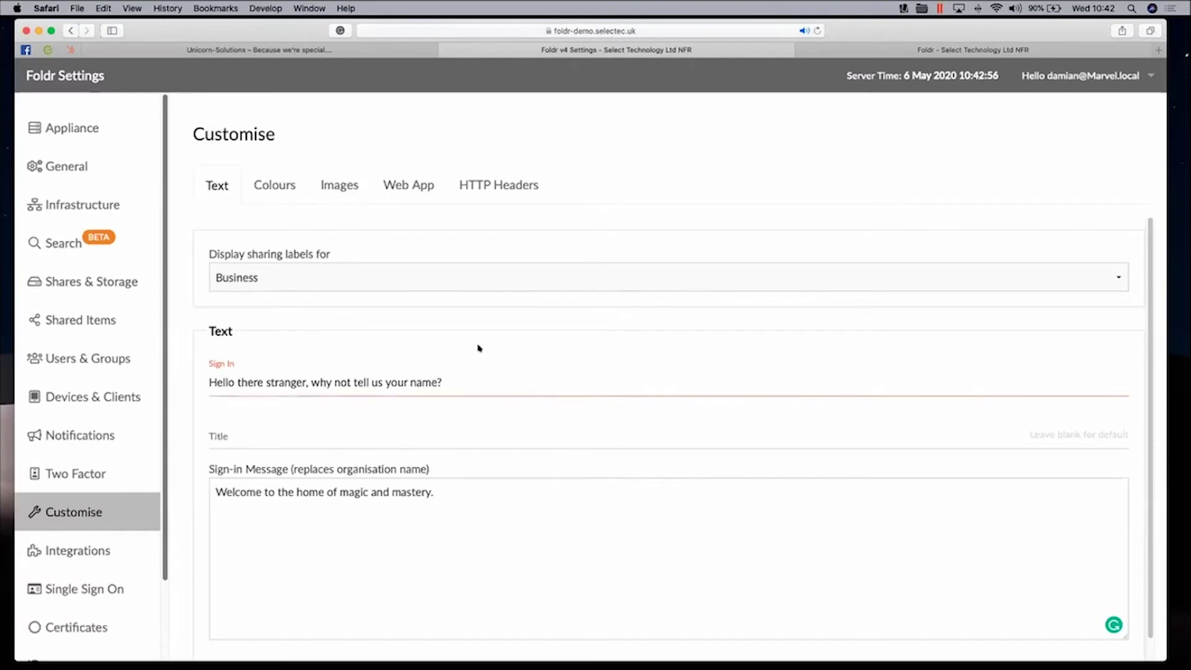
pyautogui.click(276, 183)
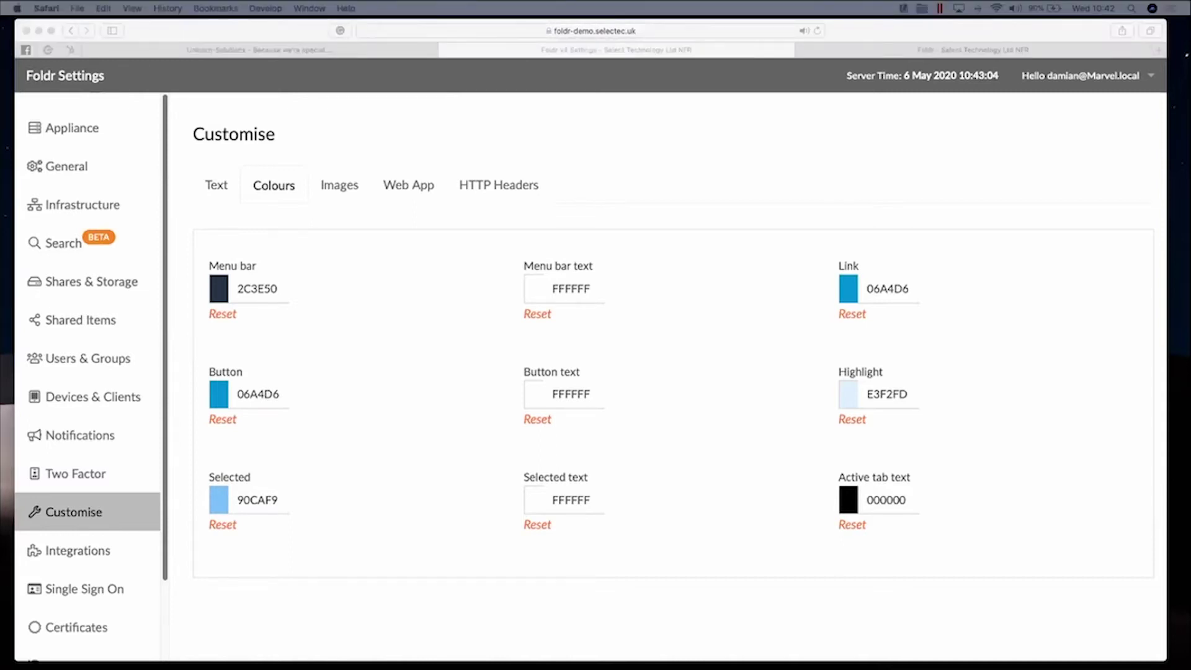
pyautogui.click(583, 394)
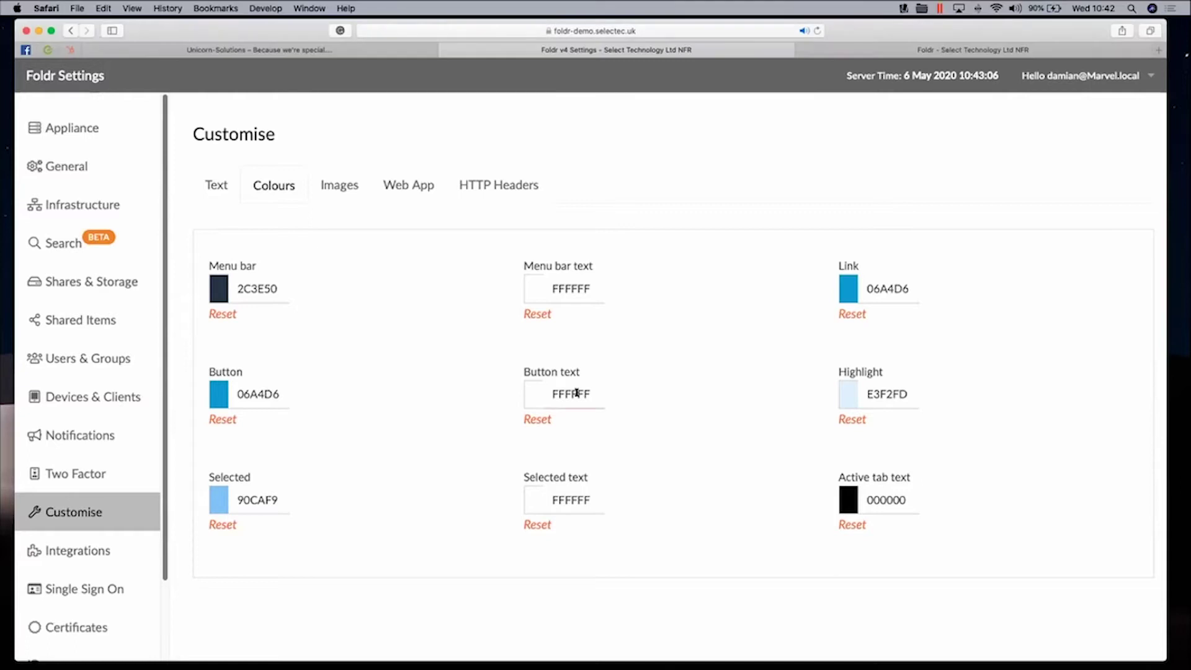
pyautogui.rightClick(578, 395)
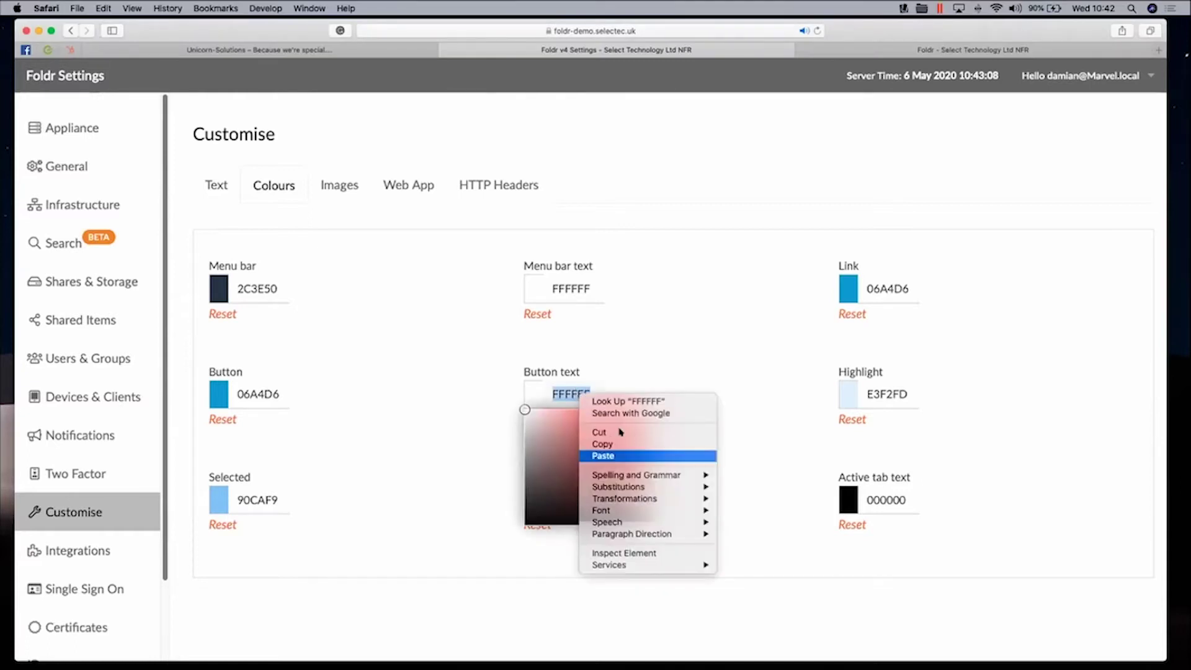
pyautogui.click(613, 457)
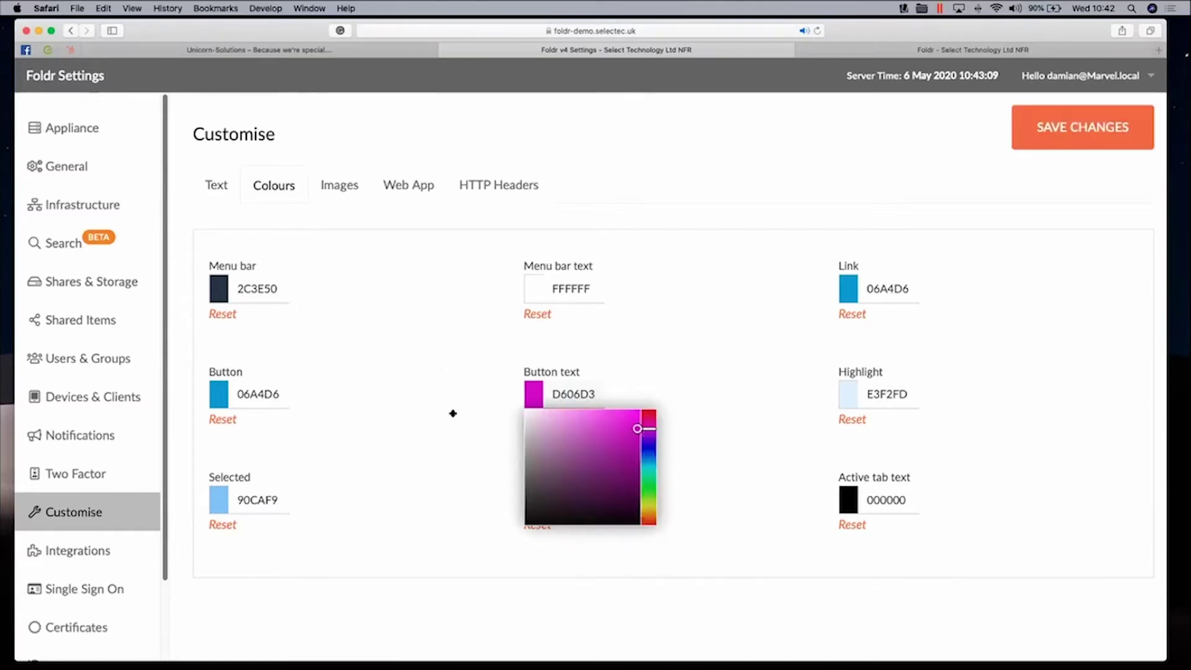
pyautogui.click(639, 325)
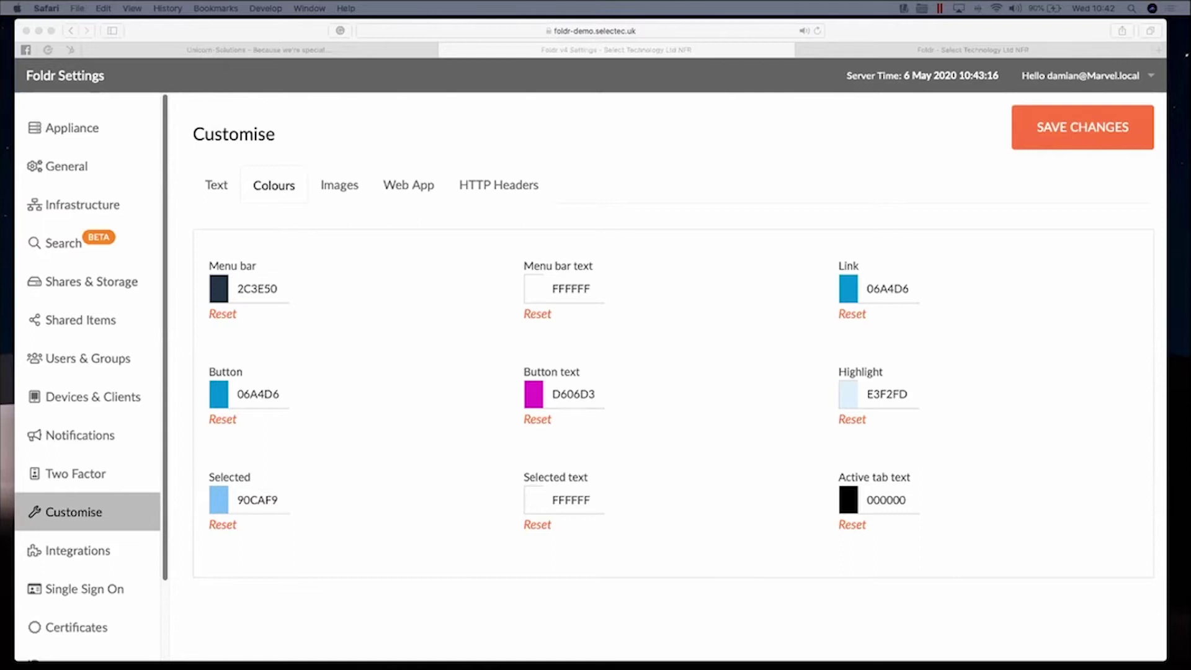
# - Set the Selected text colour to 90CAF9 and the Menu bar text colour to FF5500
pyautogui.click(581, 500)
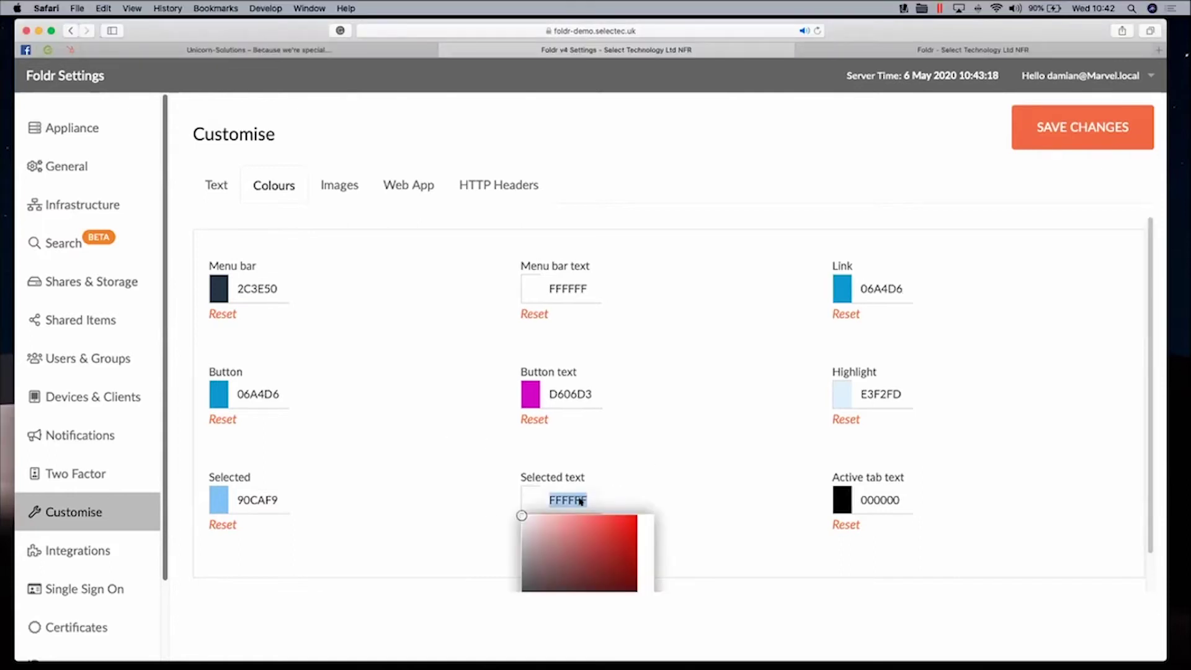
pyautogui.rightClick(581, 496)
pyautogui.click(608, 549)
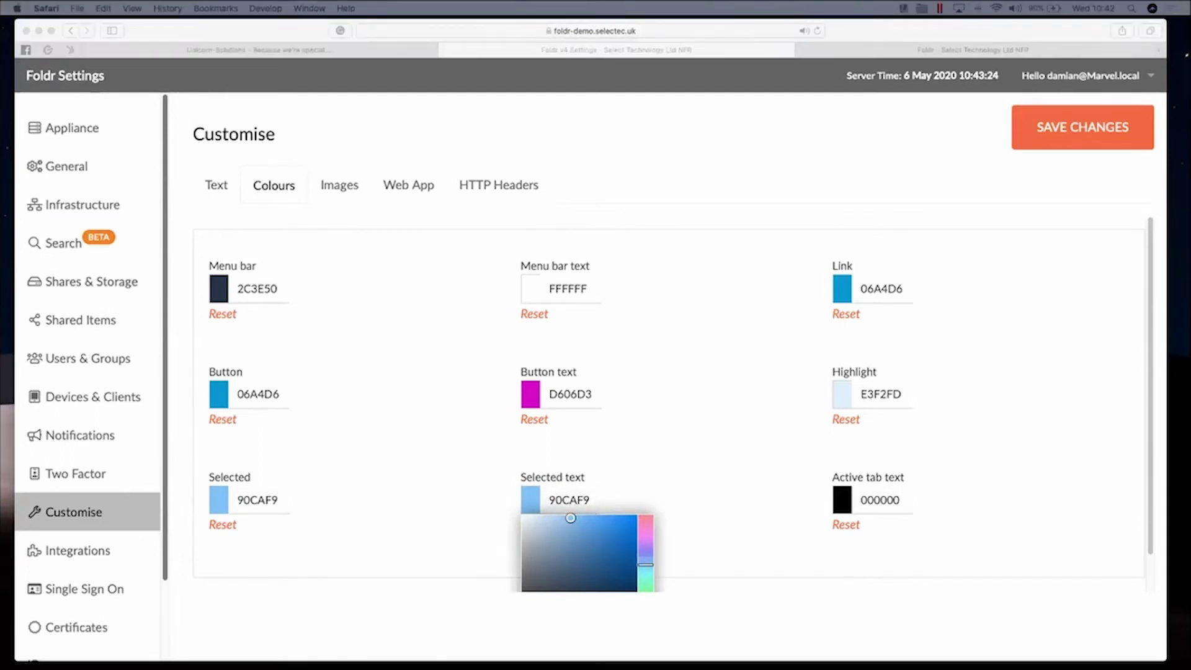
pyautogui.click(579, 284)
pyautogui.rightClick(575, 289)
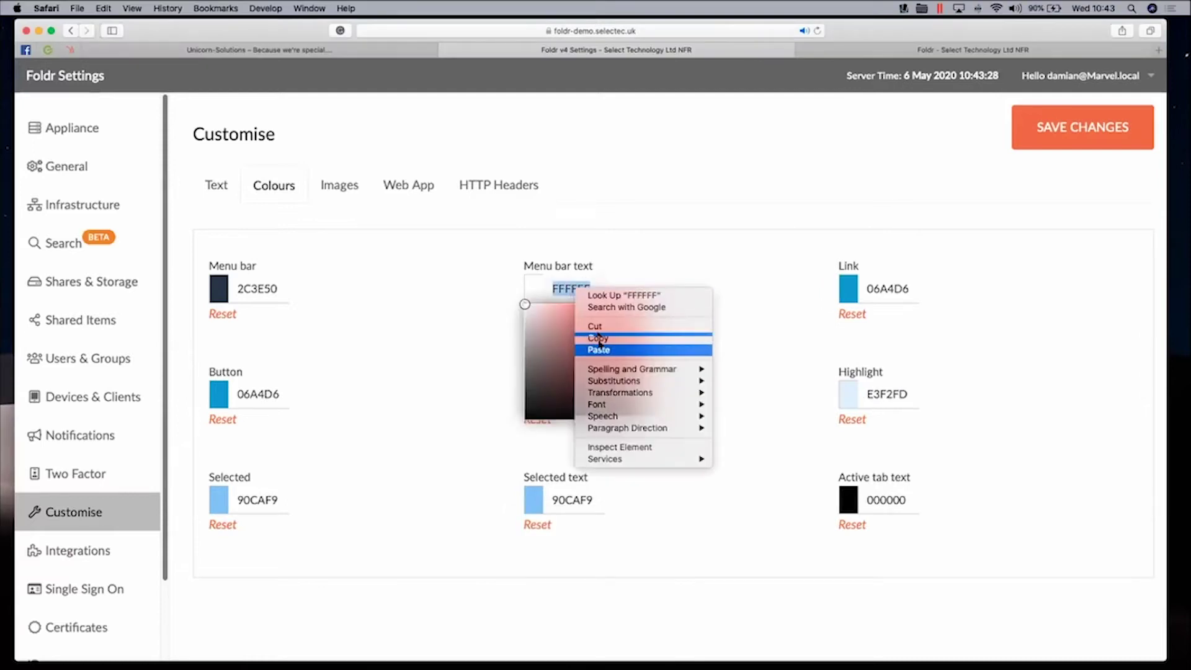
pyautogui.click(599, 349)
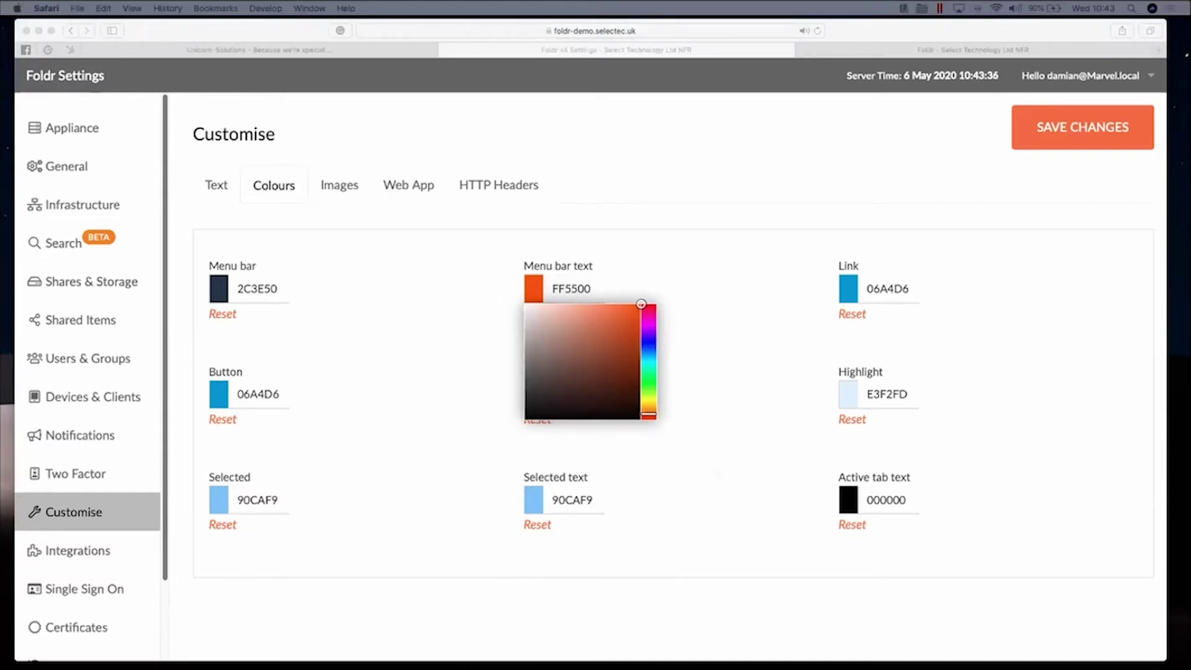
# - Set the Active tab text colour to 09B40E and save the colour changes
pyautogui.click(908, 503)
pyautogui.rightClick(897, 502)
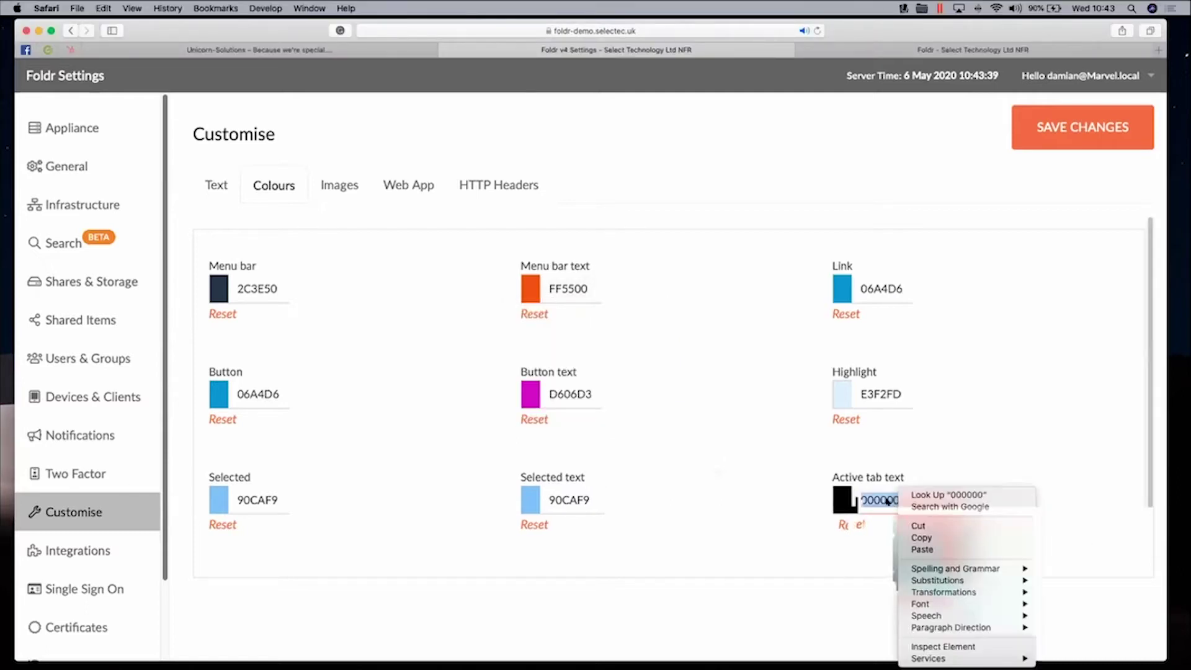
pyautogui.click(922, 549)
pyautogui.click(984, 393)
pyautogui.click(1080, 133)
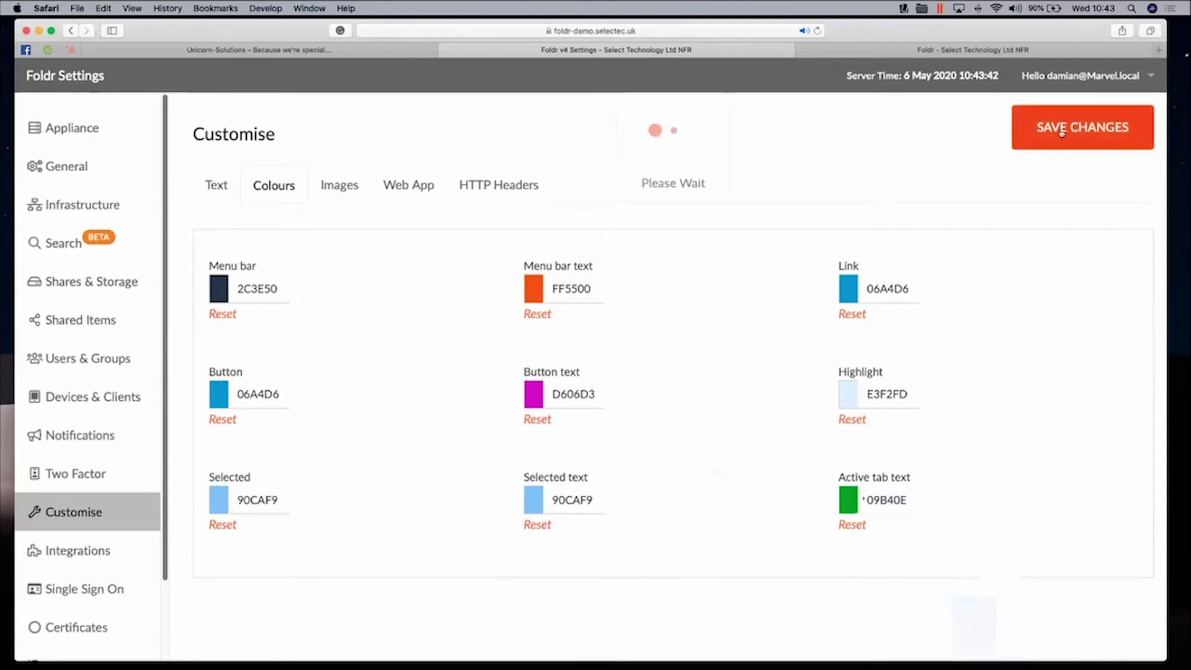
# - Check the new button text colour on the Foldr sign-in page
pyautogui.click(858, 48)
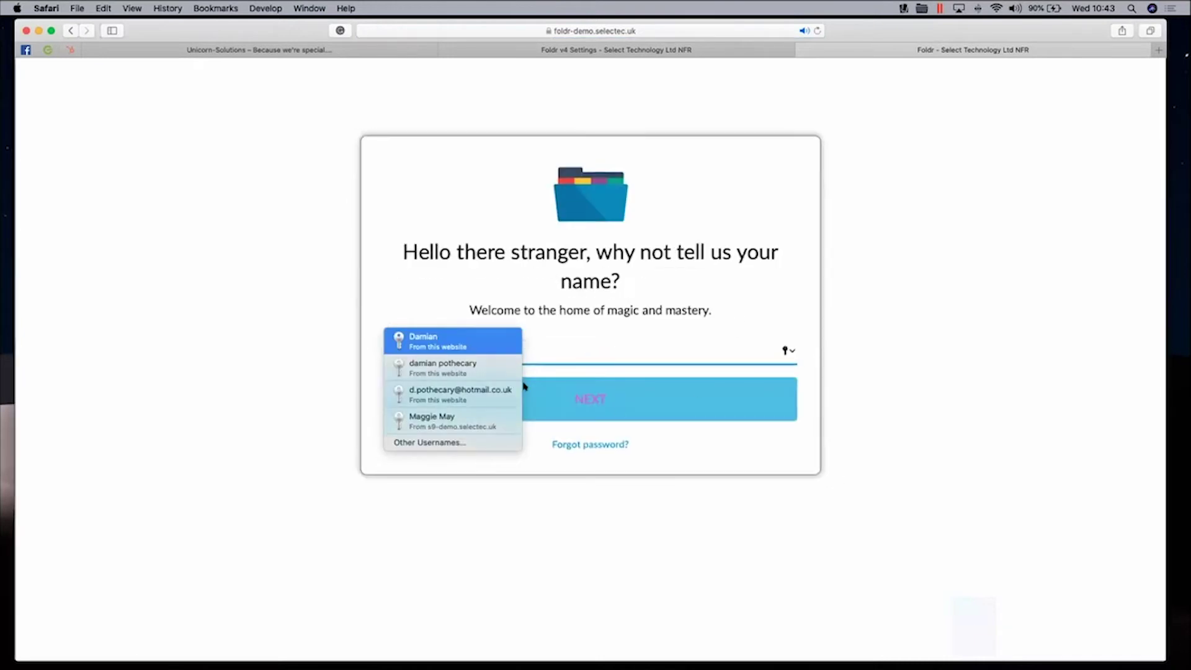
pyautogui.click(680, 510)
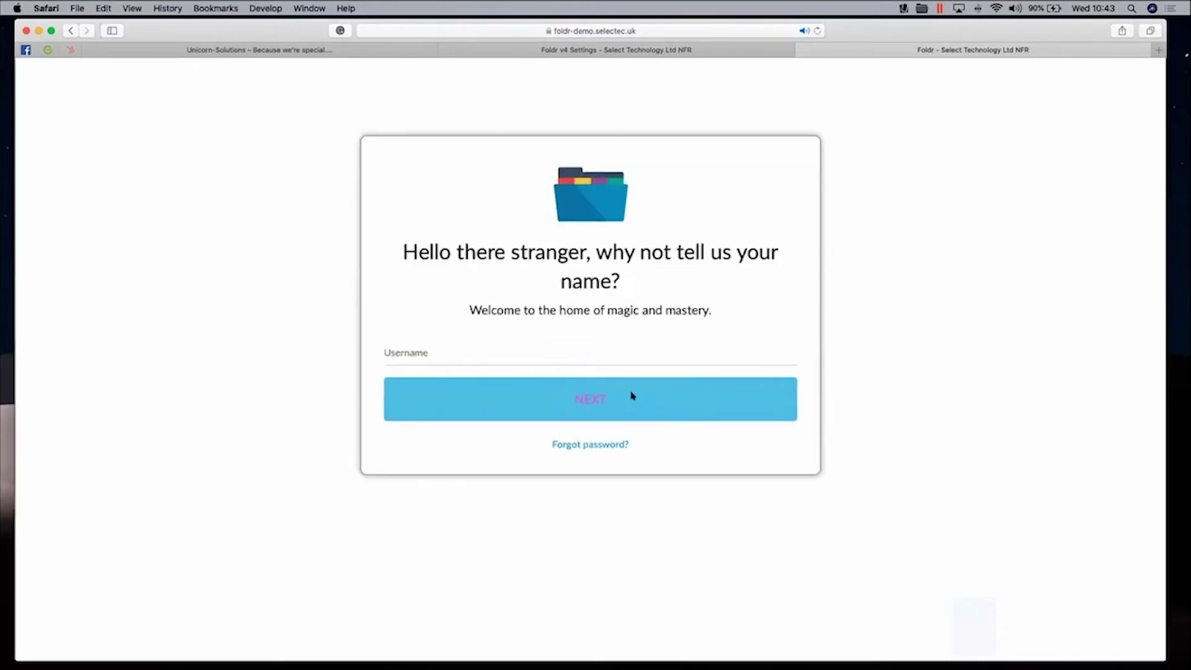
# - In the Customise image settings, turn off the default logo and install the unicorn company logo image file
pyautogui.click(680, 49)
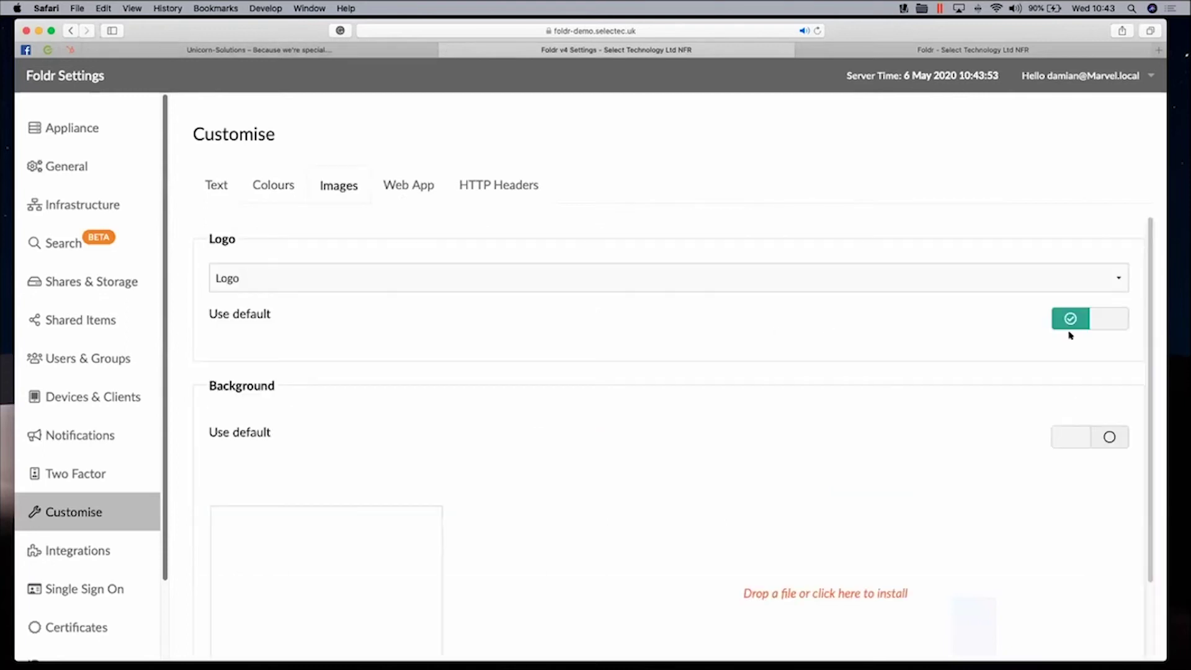
pyautogui.click(1077, 318)
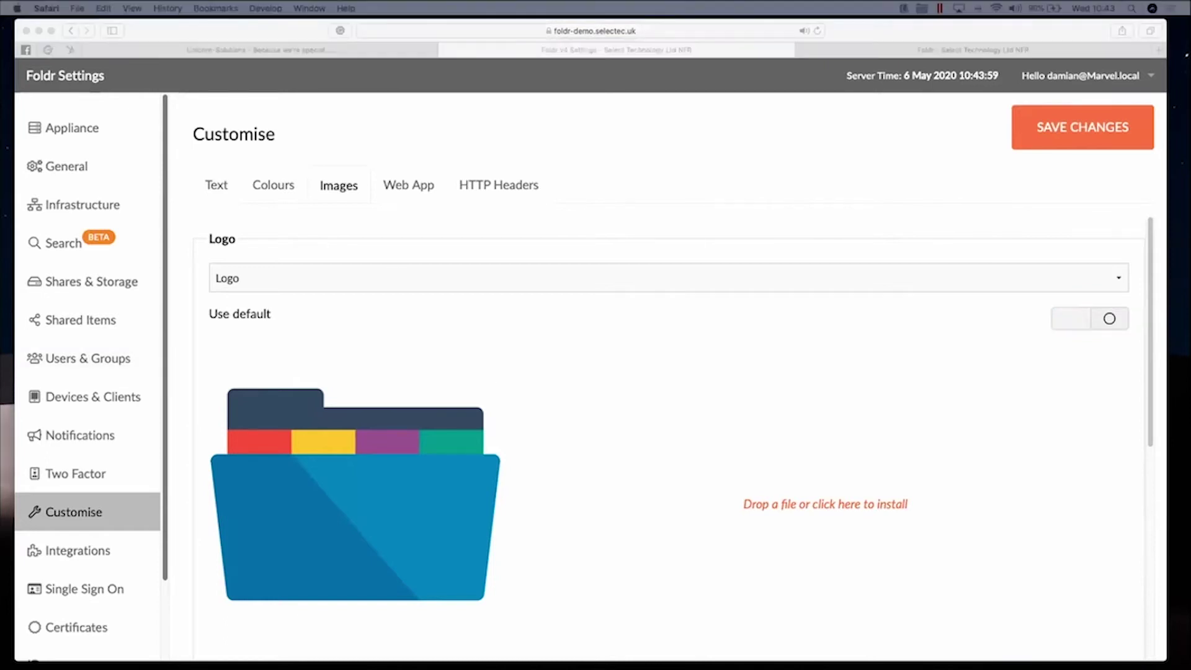
pyautogui.moveTo(1178, 471); pyautogui.dragTo(739, 498)
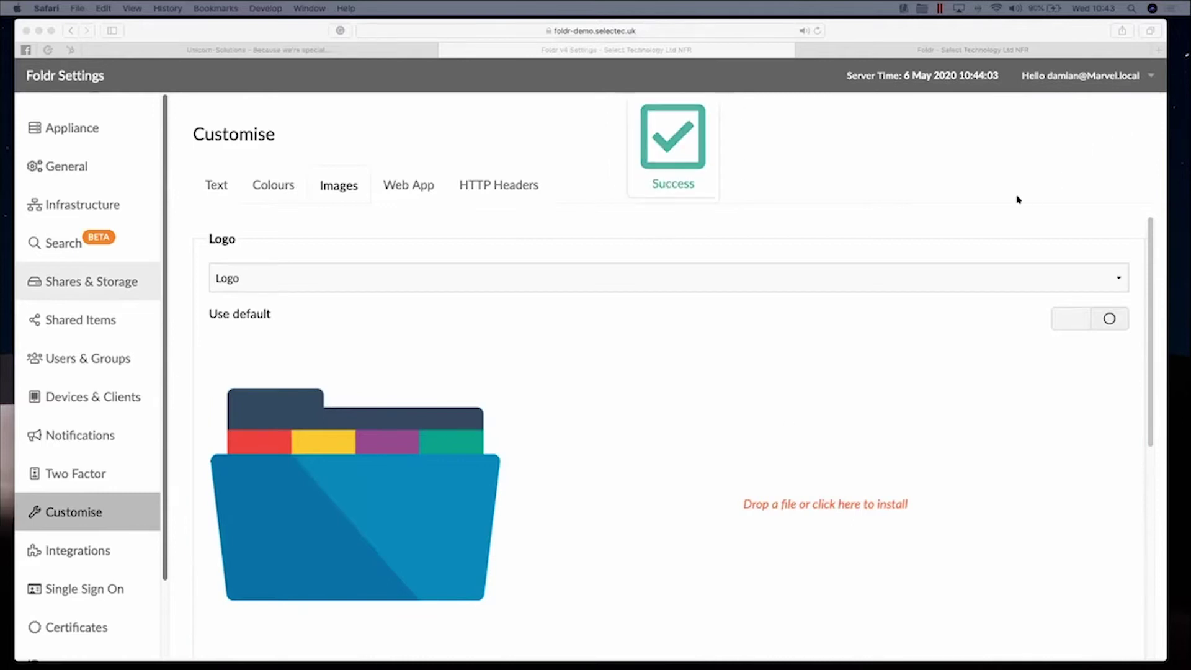
# - Install the unicorn forest image as the background and reload the sign-in page to check the branding
pyautogui.scroll(-5, 712, 372)
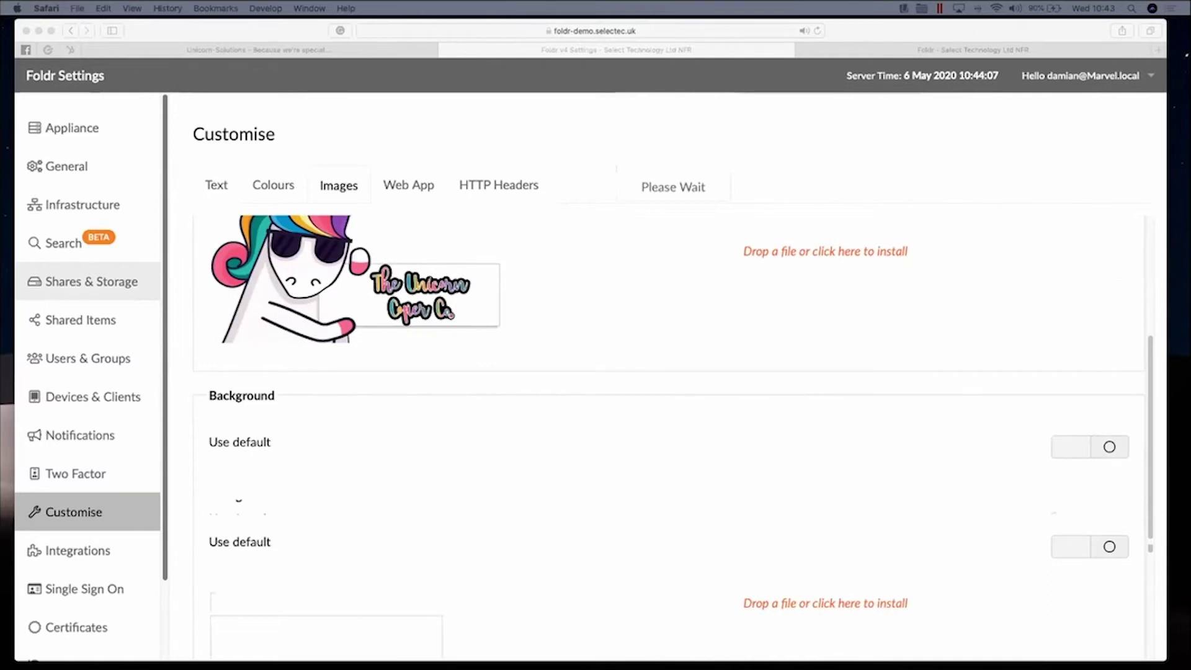
pyautogui.moveTo(327, 359); pyautogui.dragTo(708, 576)
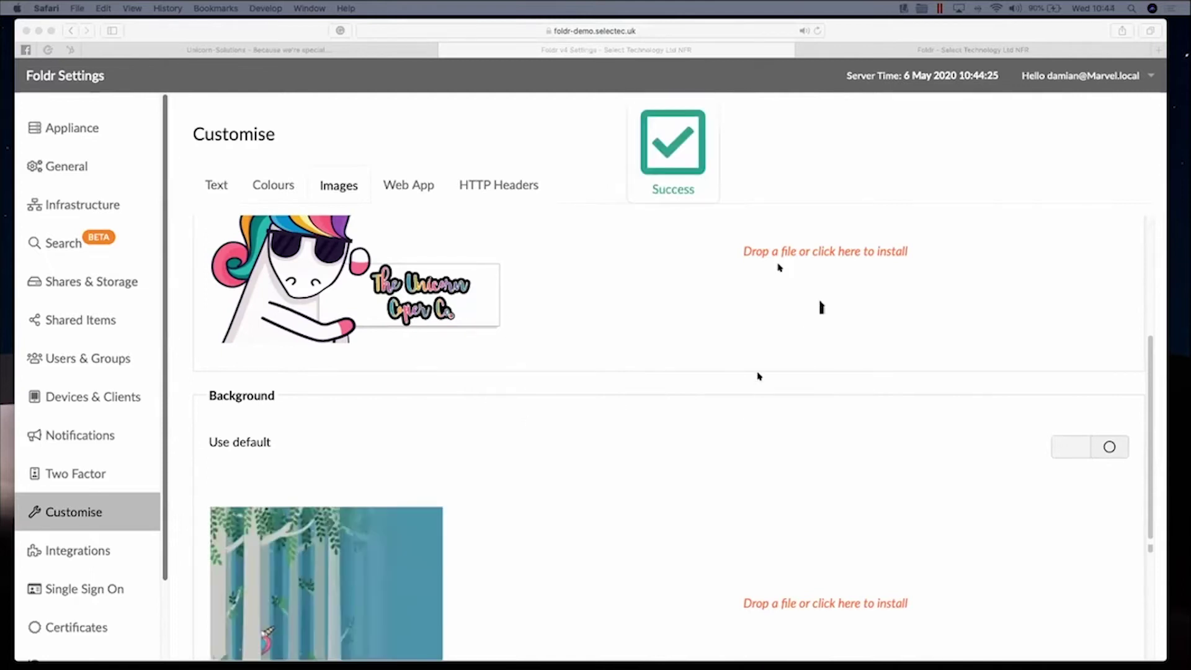
pyautogui.click(957, 55)
pyautogui.click(819, 31)
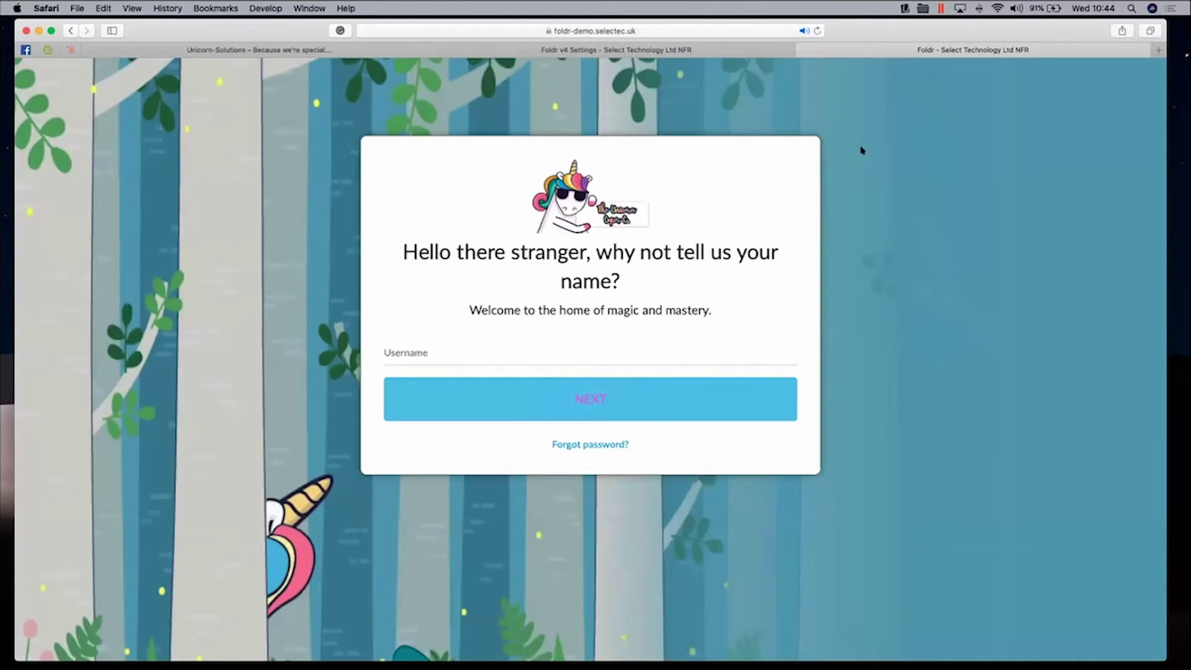
# - Sign in to the branded Foldr page with the saved username and saved account password
pyautogui.click(492, 351)
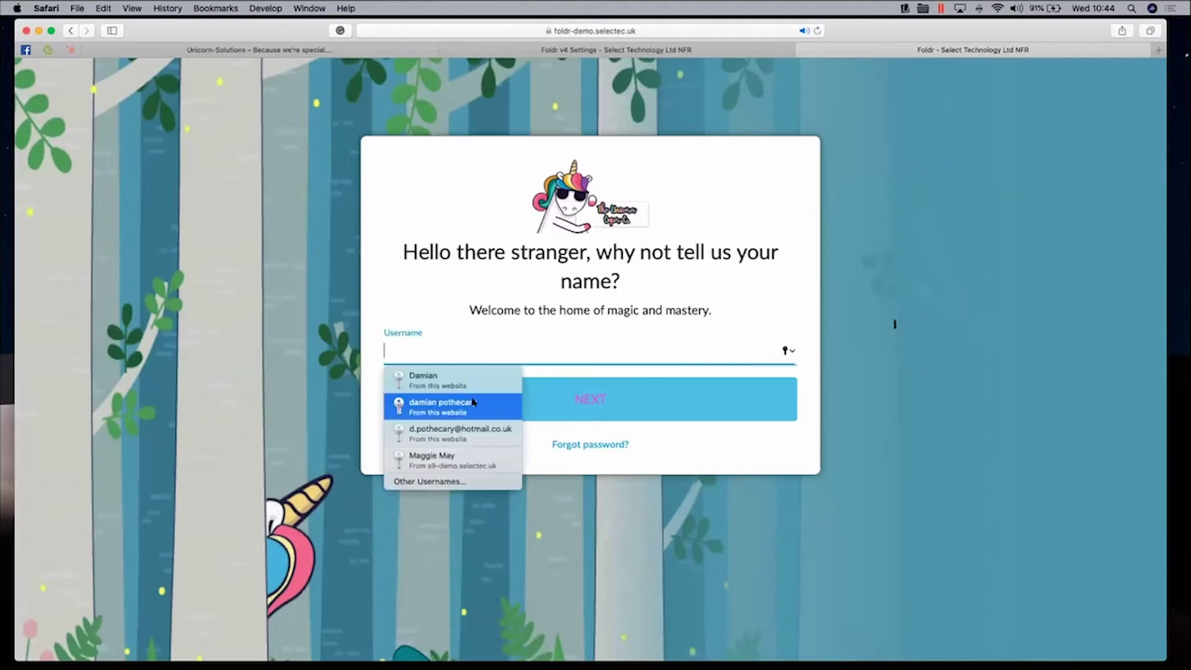
pyautogui.click(427, 380)
pyautogui.click(566, 400)
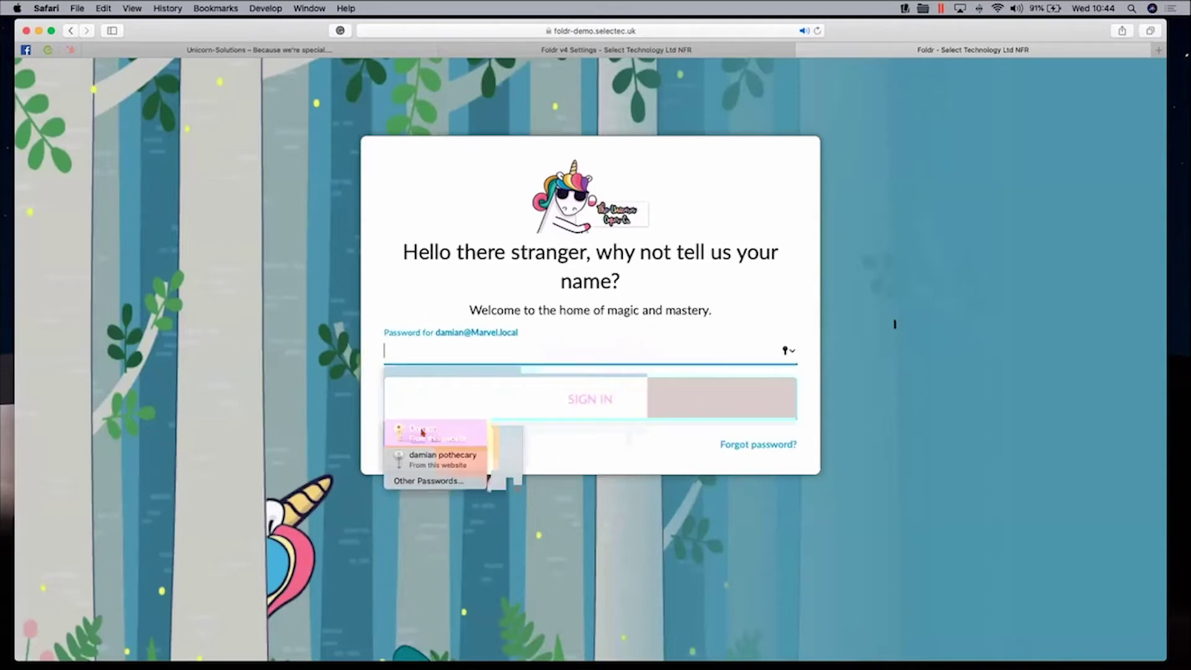
pyautogui.click(439, 459)
pyautogui.click(554, 397)
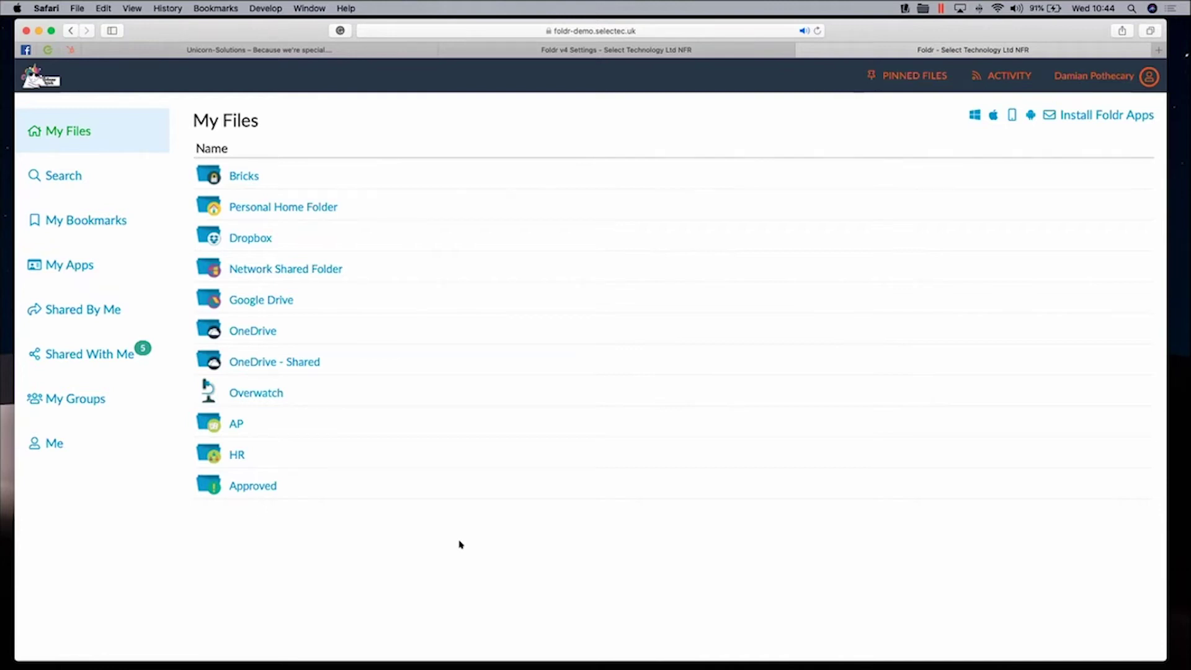
# - Open the account options in the Foldr web app and sign out
pyautogui.click(1099, 78)
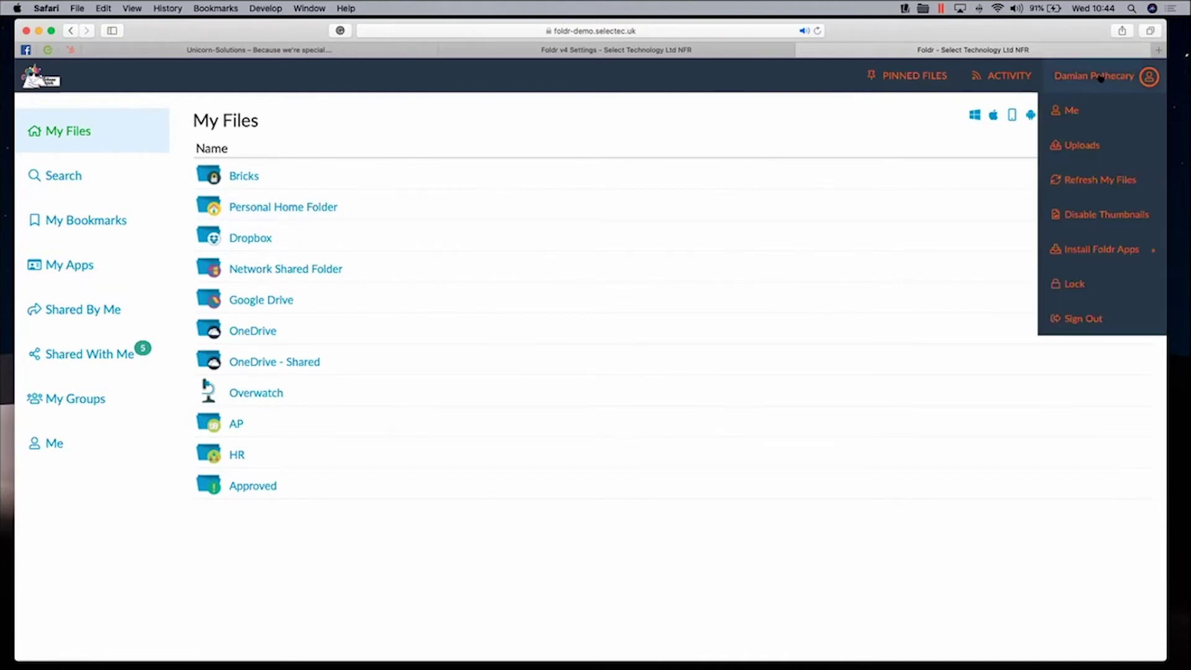
pyautogui.click(1093, 76)
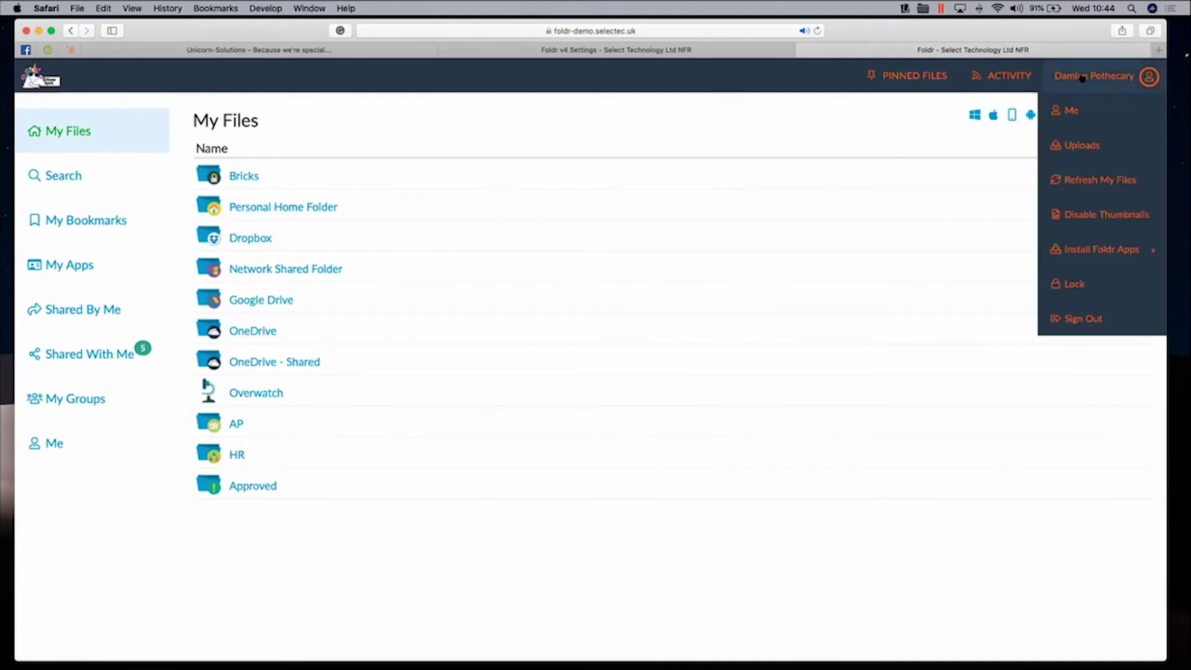
pyautogui.click(1071, 323)
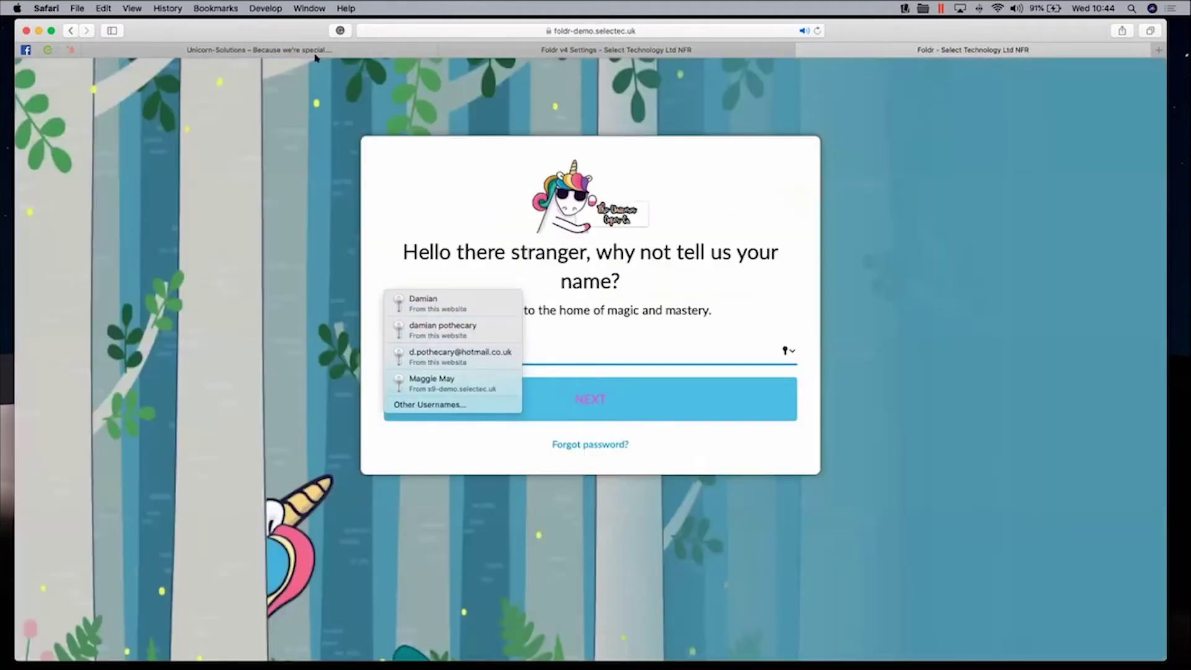
# - Look at the Unicorn-Solutions website's home page and its Brochures page, and return to the home page
pyautogui.click(313, 50)
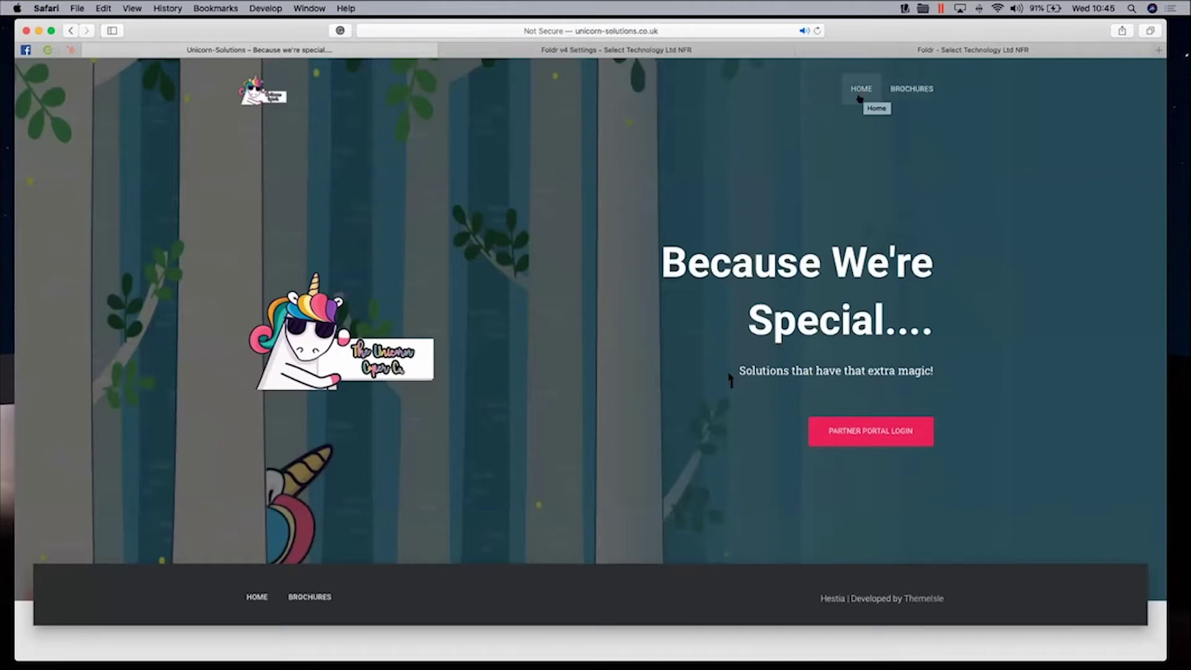
pyautogui.click(905, 92)
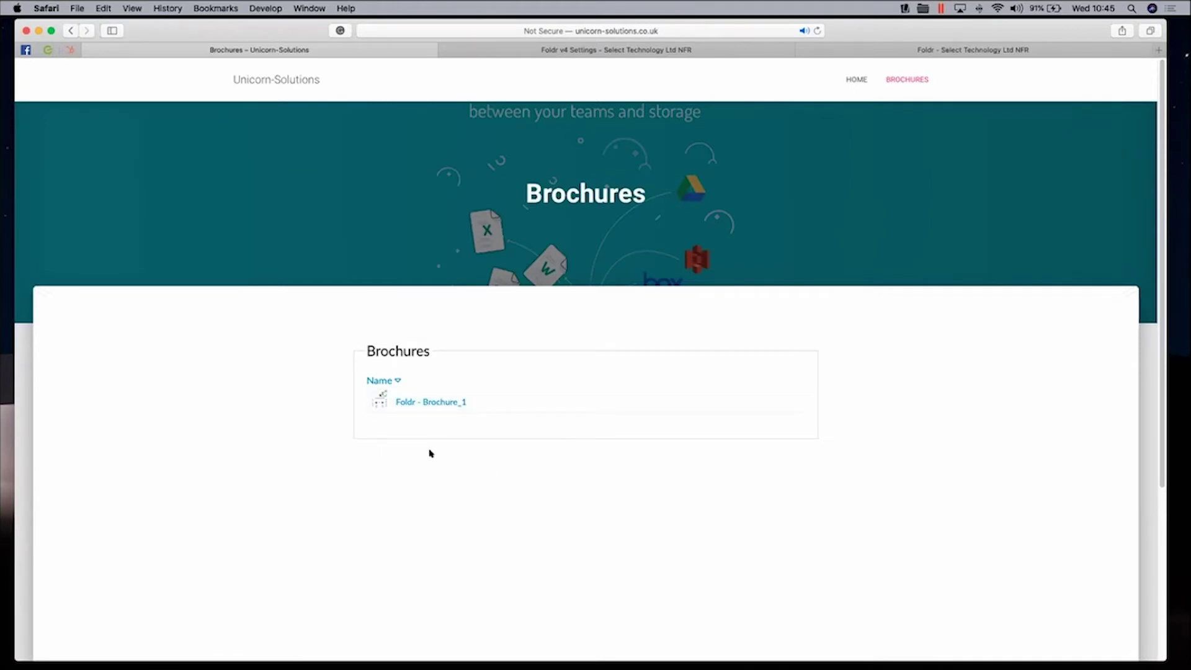
pyautogui.click(859, 80)
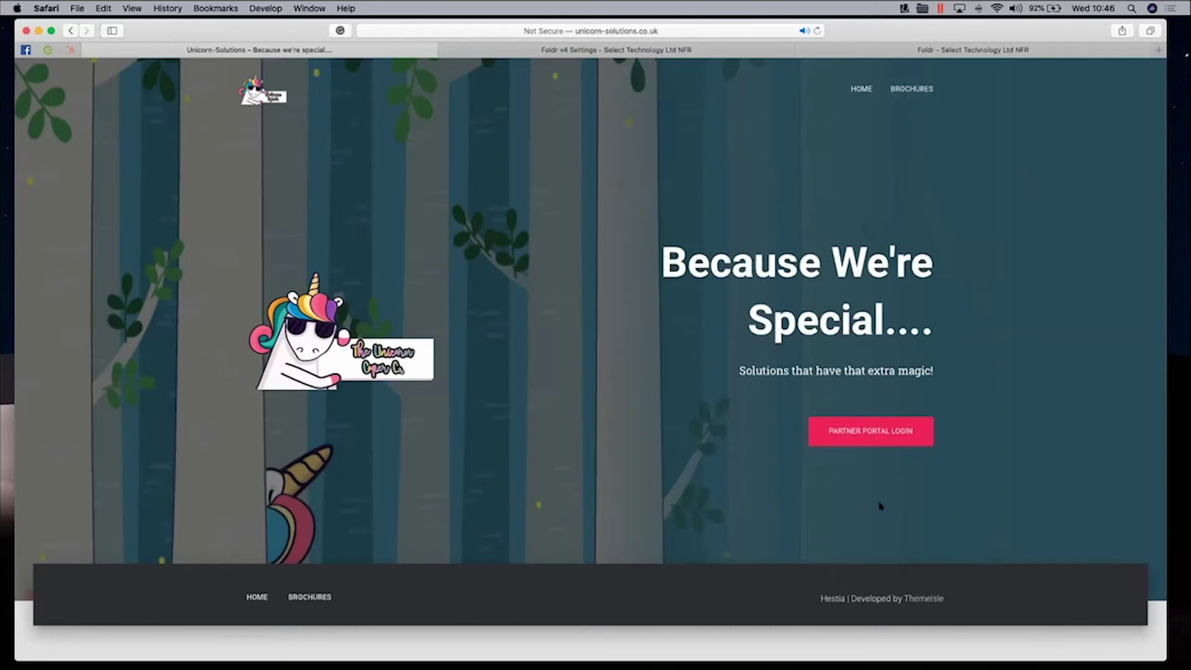
# - Open the website's partner portal login, sign in as user1 with the account password, and save the password in the browser
pyautogui.click(863, 438)
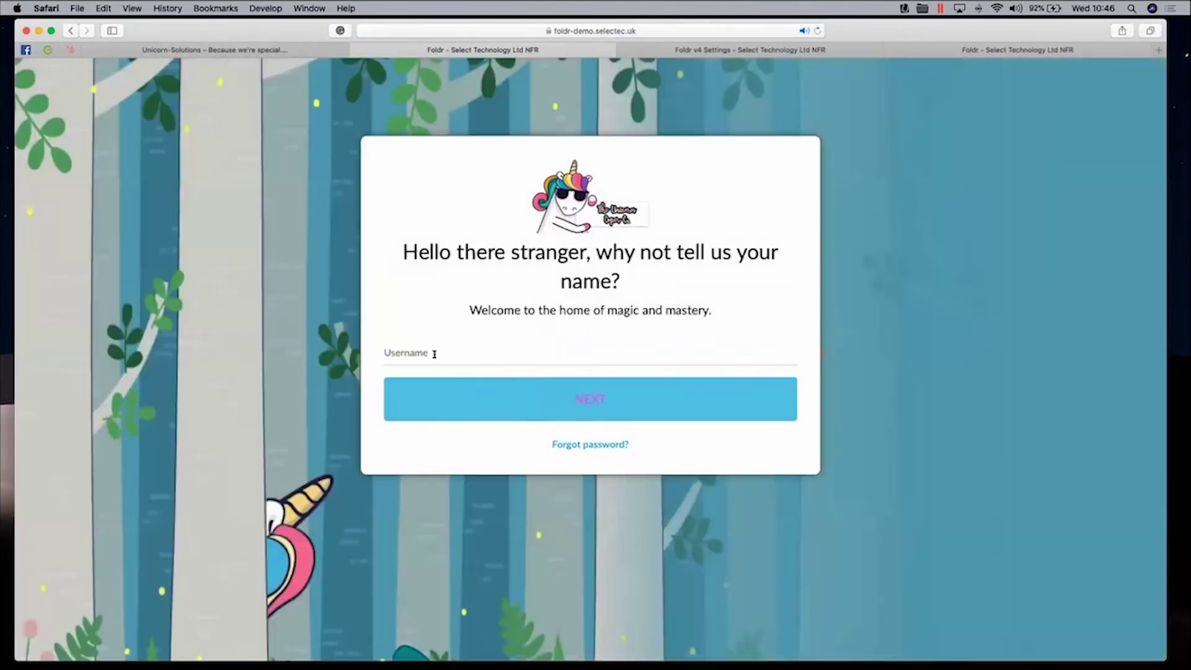
pyautogui.click(434, 354)
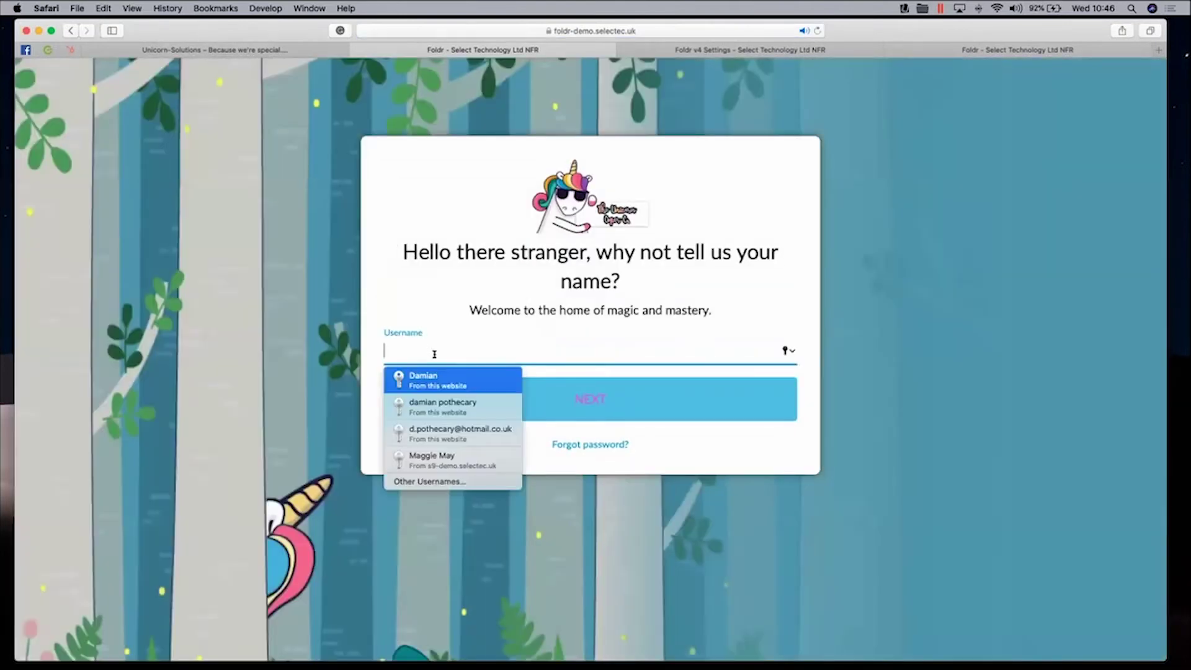
pyautogui.write('user1')
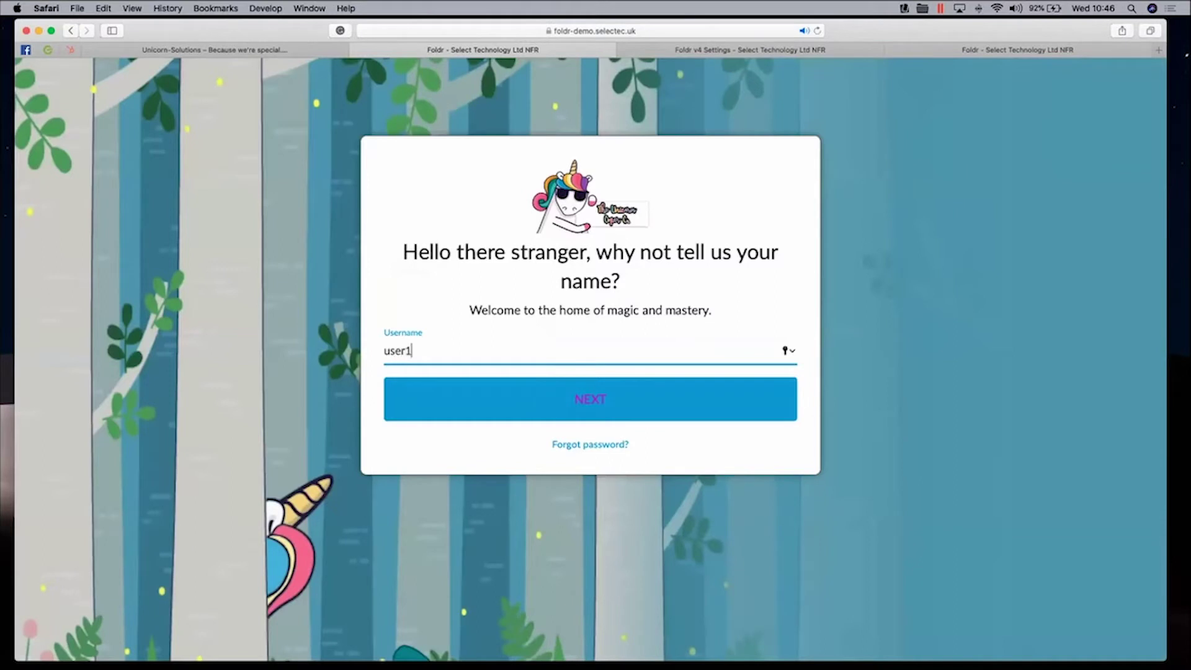
pyautogui.click(554, 398)
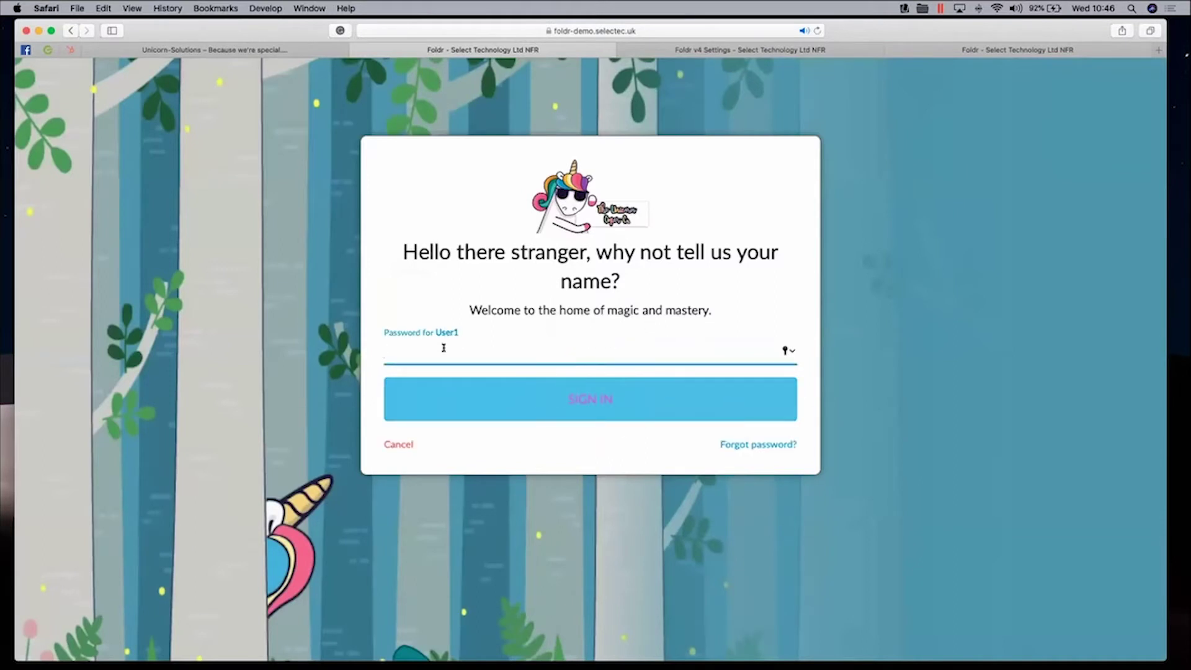
pyautogui.write('********')
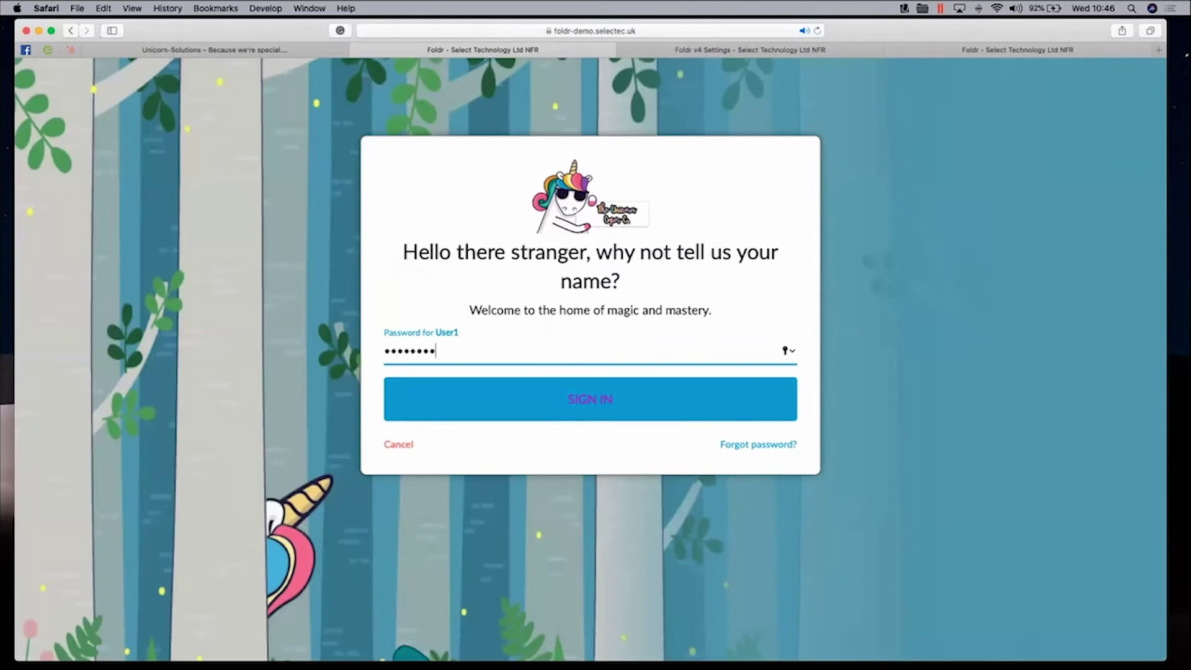
pyautogui.click(522, 400)
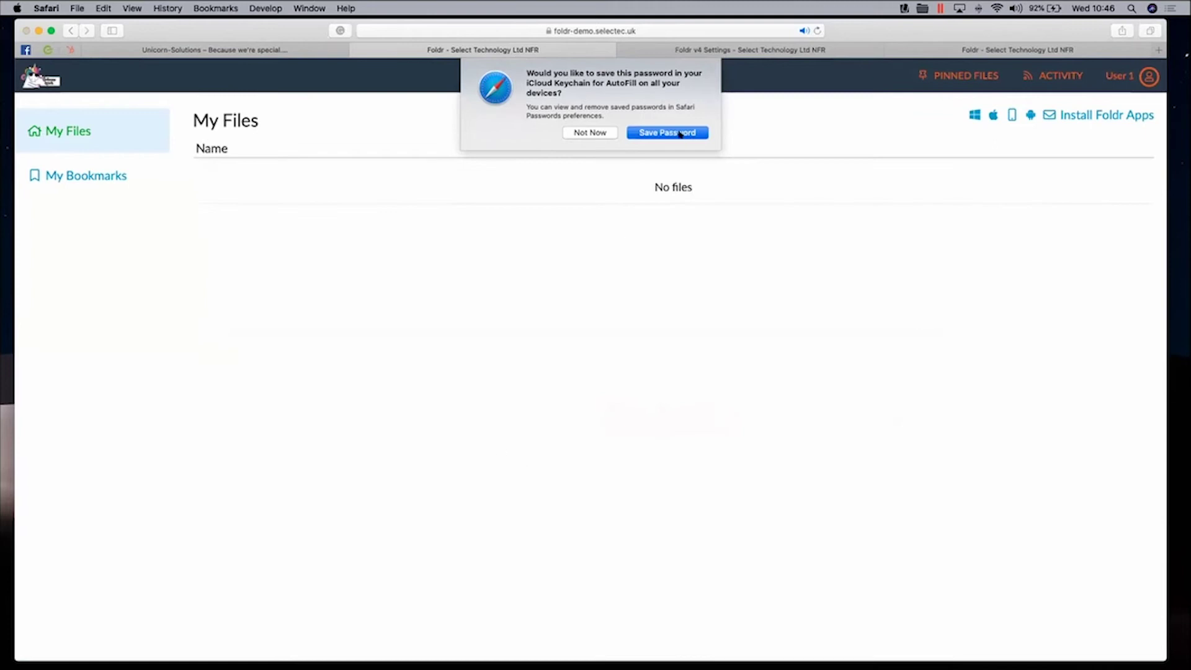
pyautogui.click(680, 133)
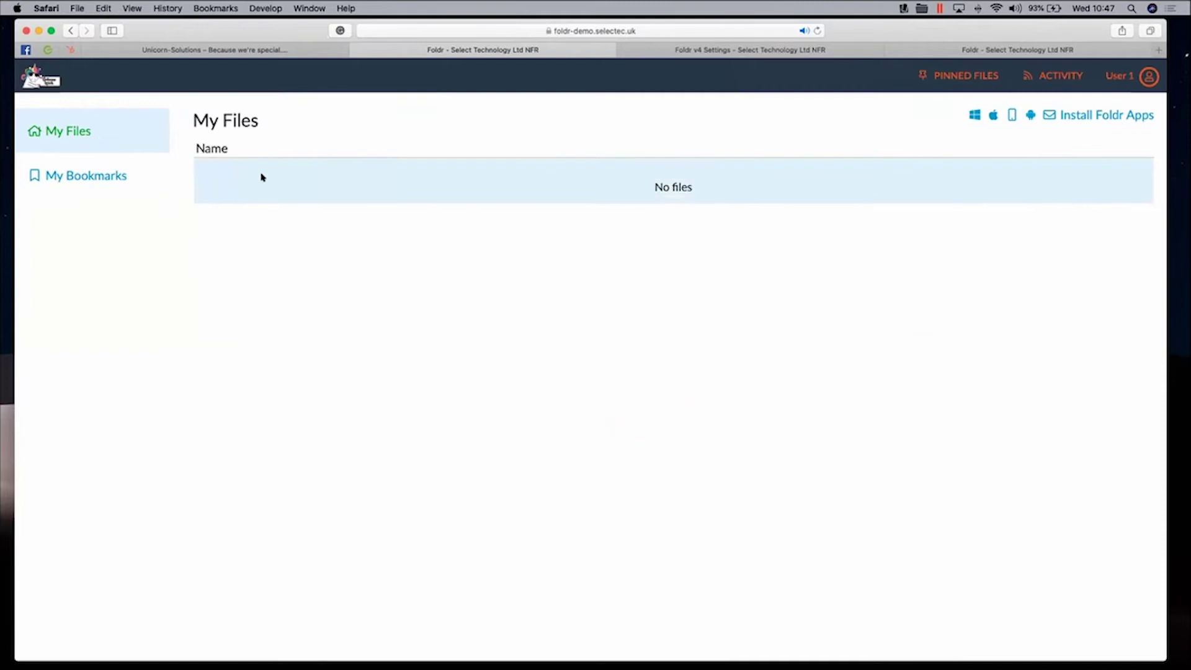
# - In the Customise settings for the web app, try a new tab set containing My Files, view its user and group assignment, and discard it
pyautogui.click(737, 50)
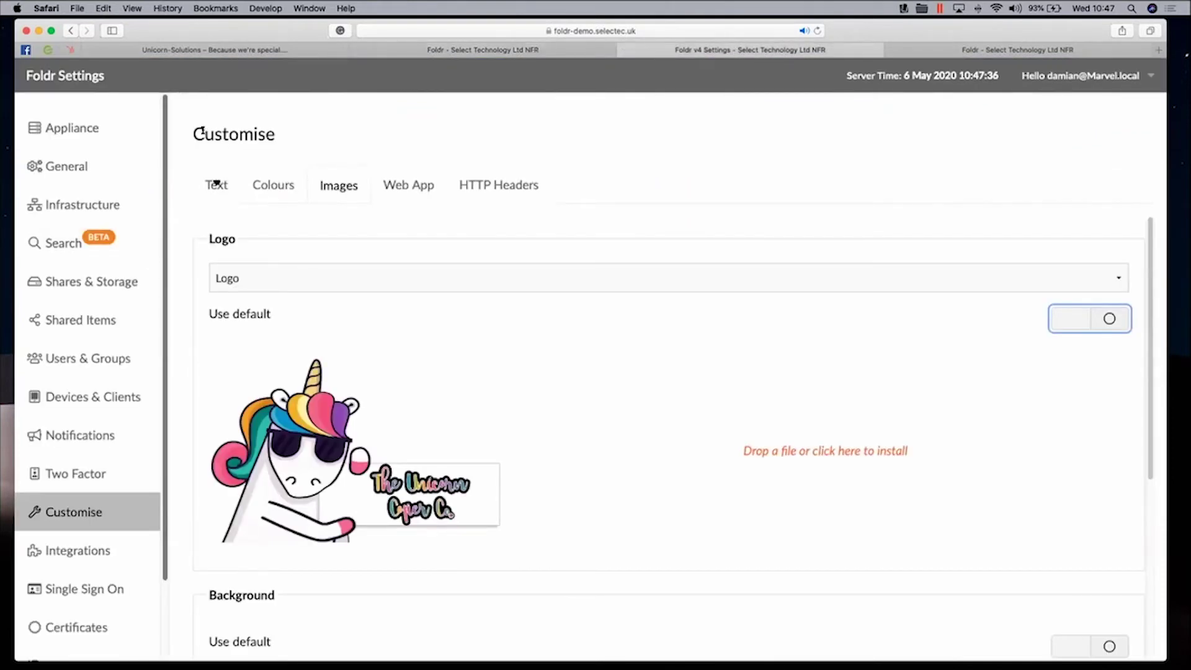
pyautogui.click(405, 187)
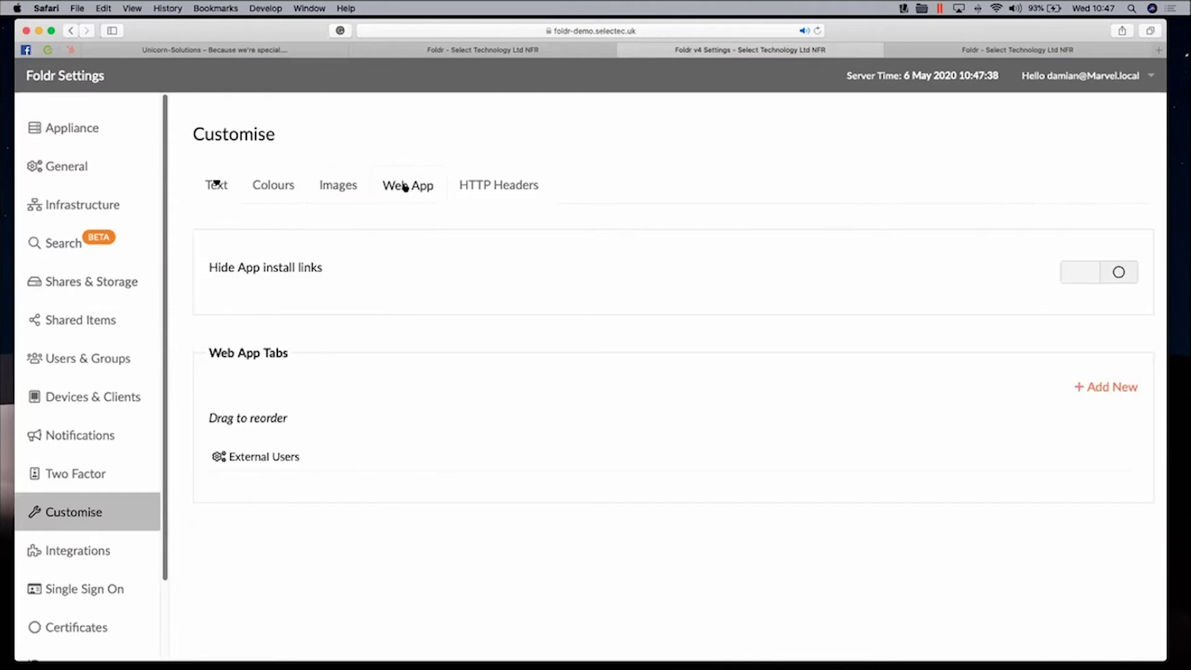
pyautogui.click(1084, 385)
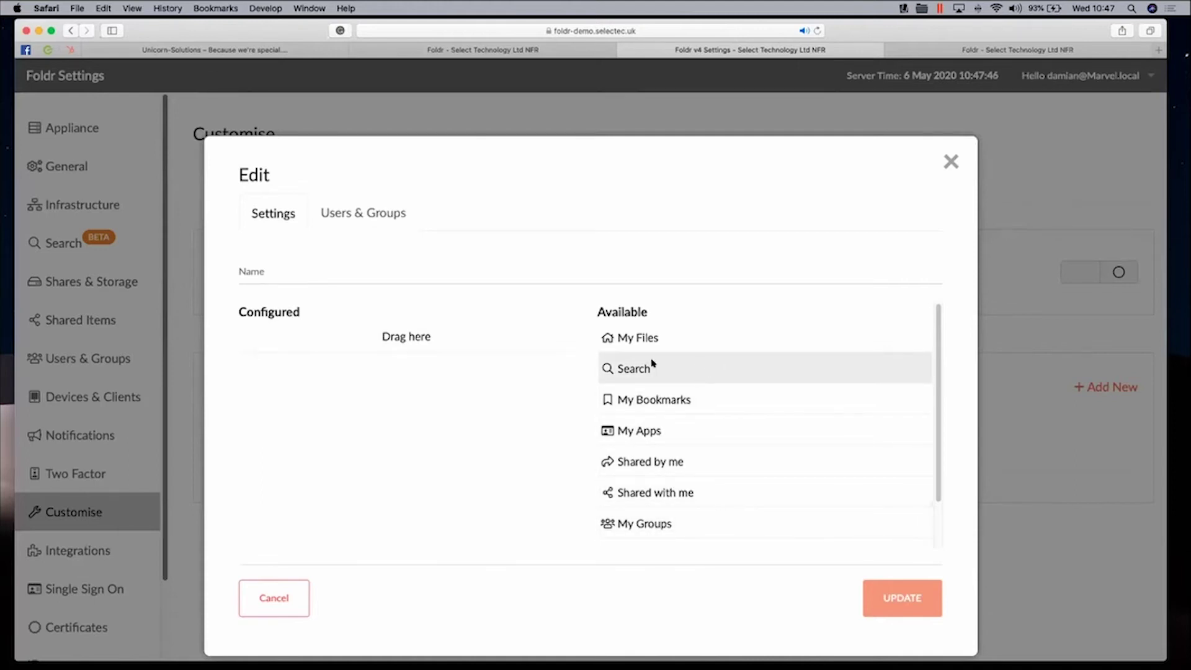
pyautogui.moveTo(726, 344); pyautogui.dragTo(374, 359)
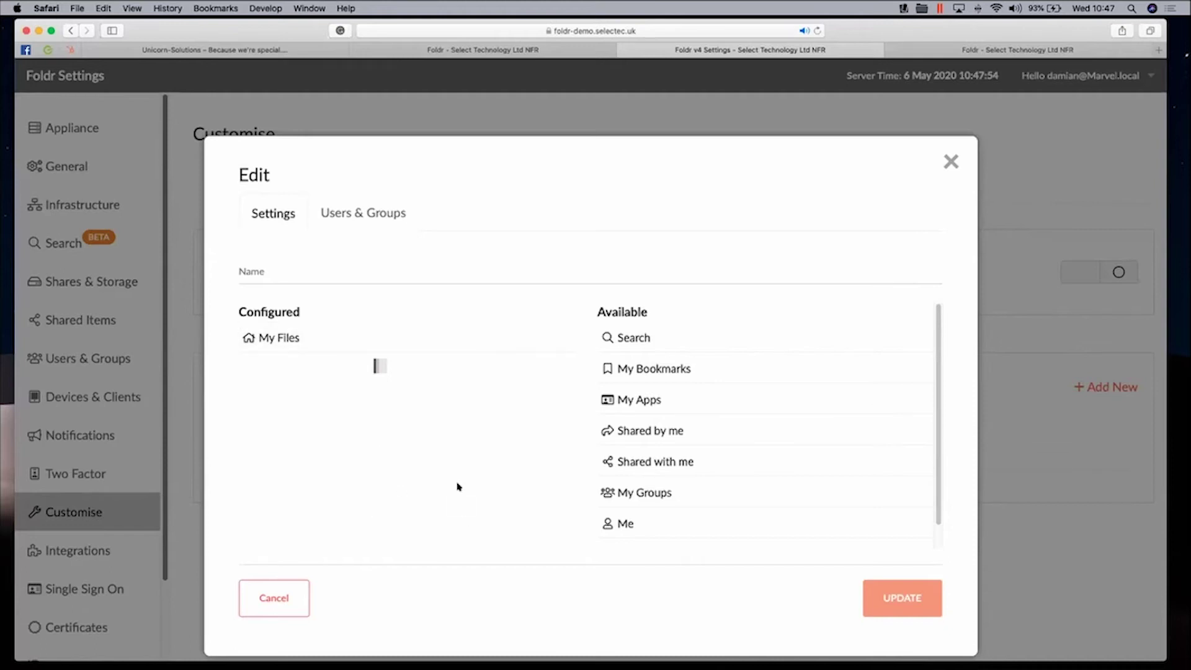
pyautogui.click(352, 212)
pyautogui.click(321, 263)
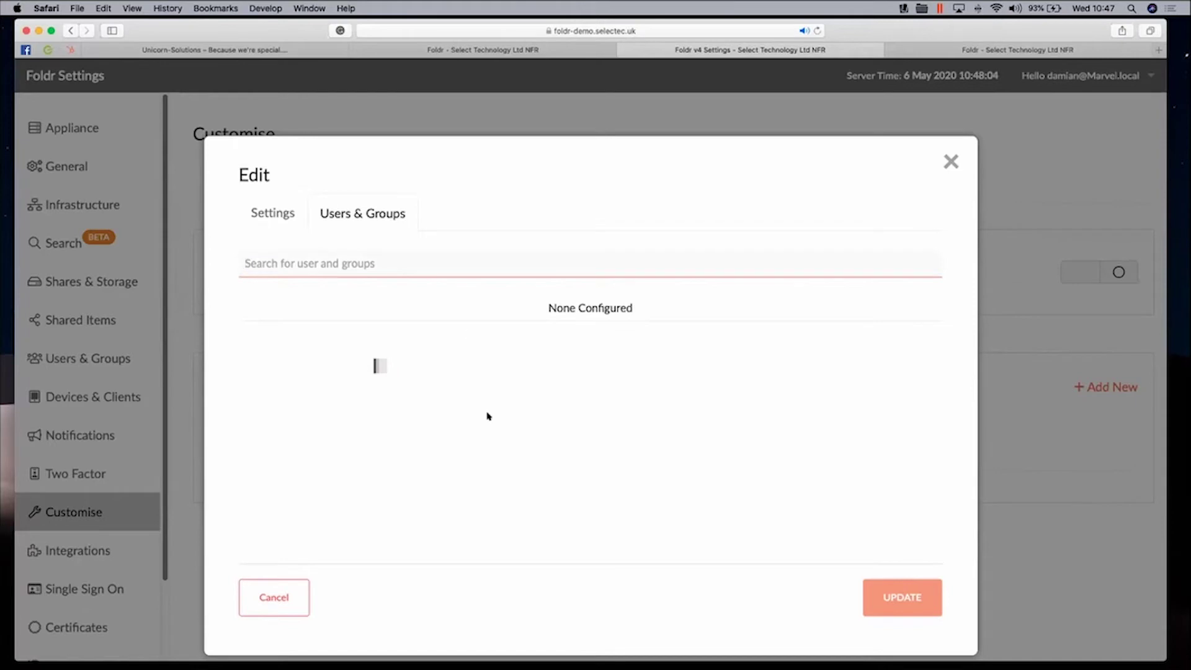
pyautogui.click(951, 162)
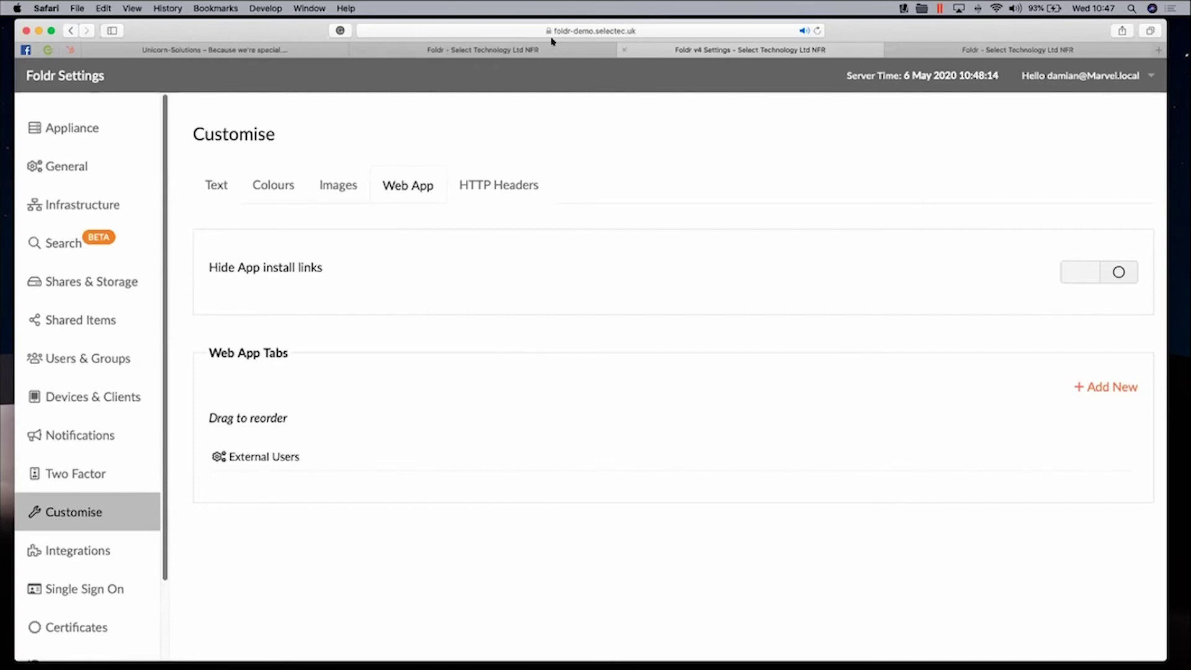
# - Review the Brochures page on the Unicorn-Solutions website and sign User 1 out of the Foldr web app
pyautogui.click(290, 49)
pyautogui.click(911, 89)
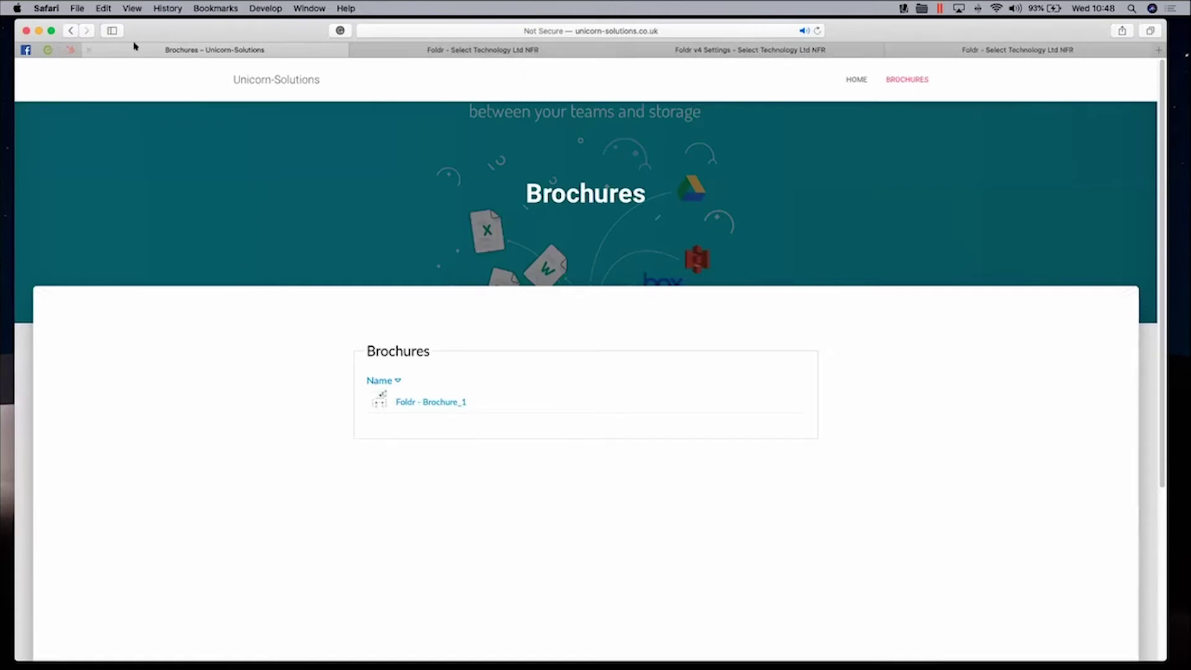
pyautogui.click(943, 51)
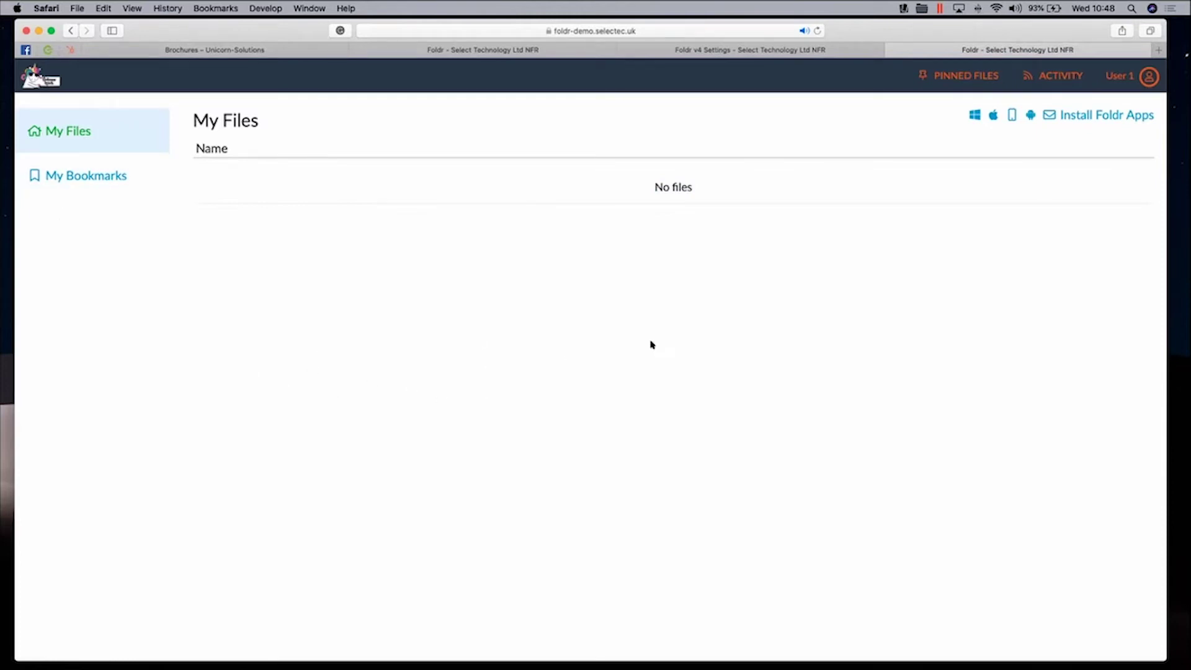
pyautogui.click(1120, 75)
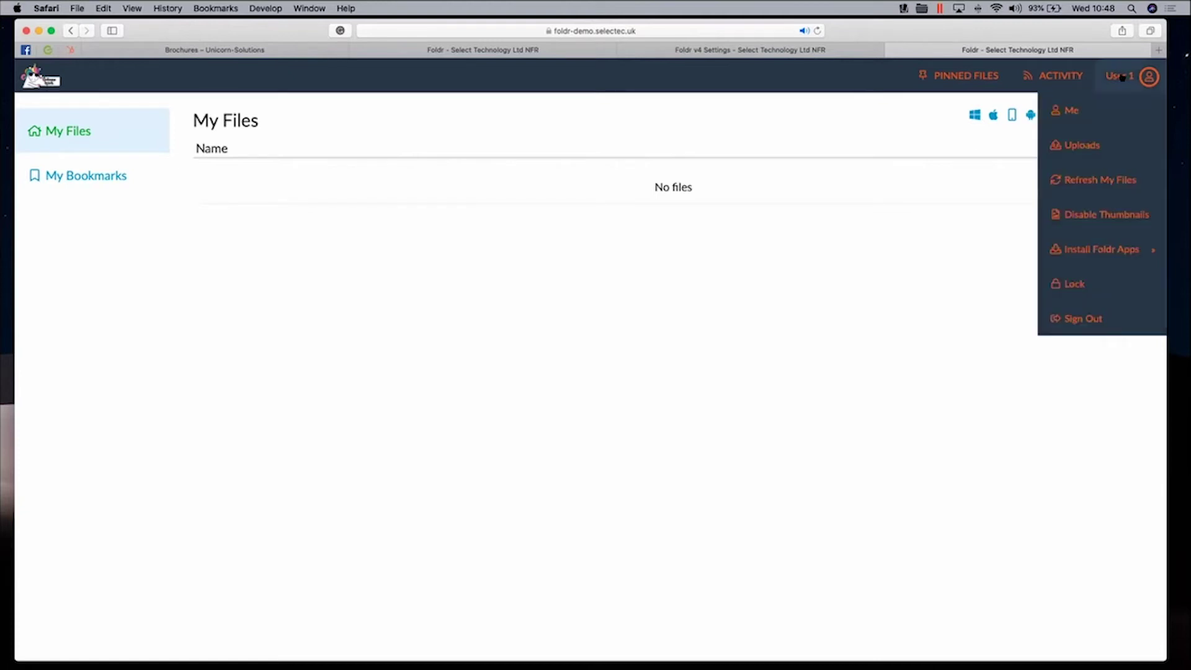
pyautogui.moveTo(1117, 76)
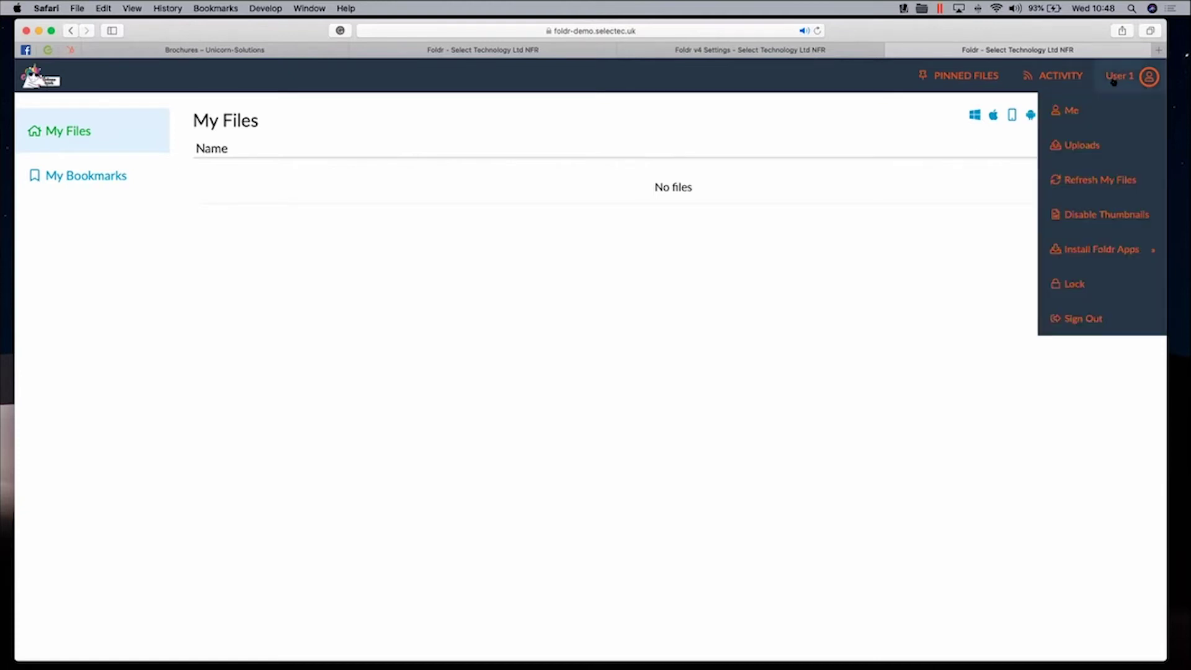
pyautogui.click(1079, 318)
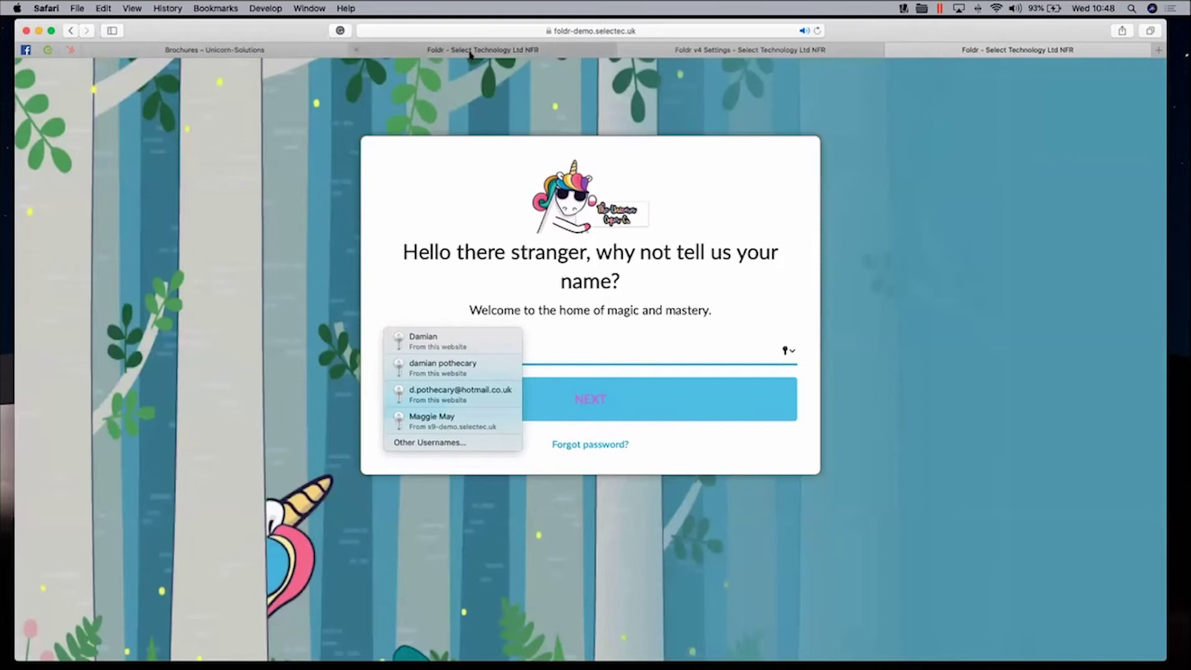
# - Close the duplicate Foldr sign-in page and place the Foldr v4 Settings page directly after the Brochures page
pyautogui.click(805, 50)
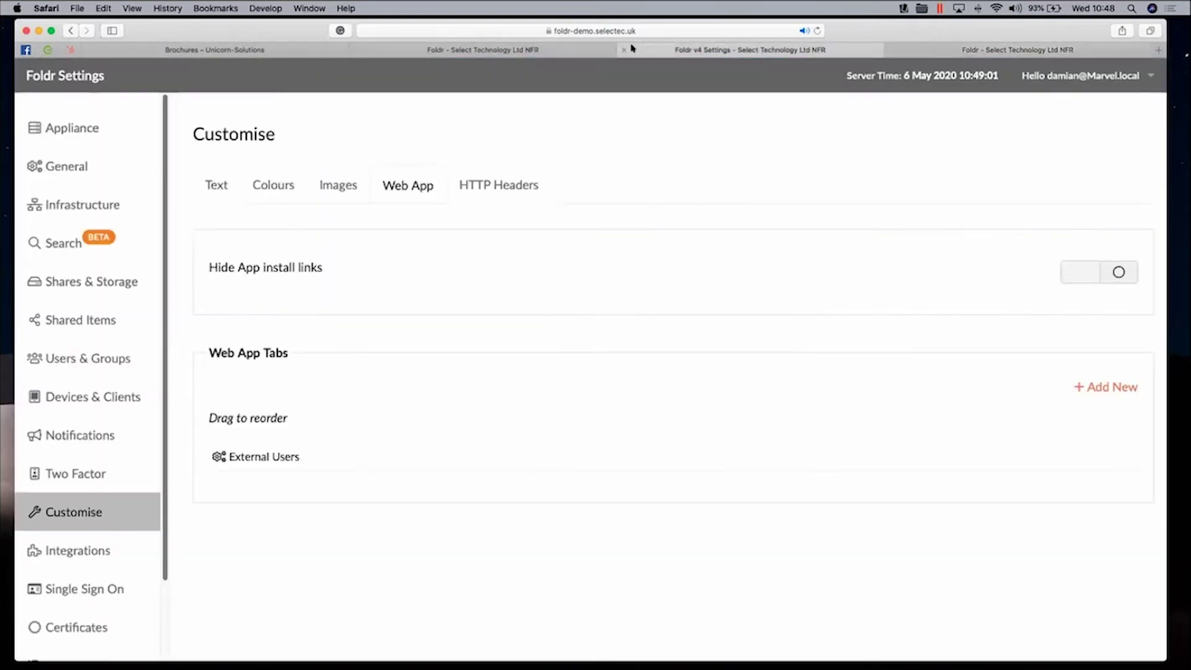
pyautogui.click(552, 52)
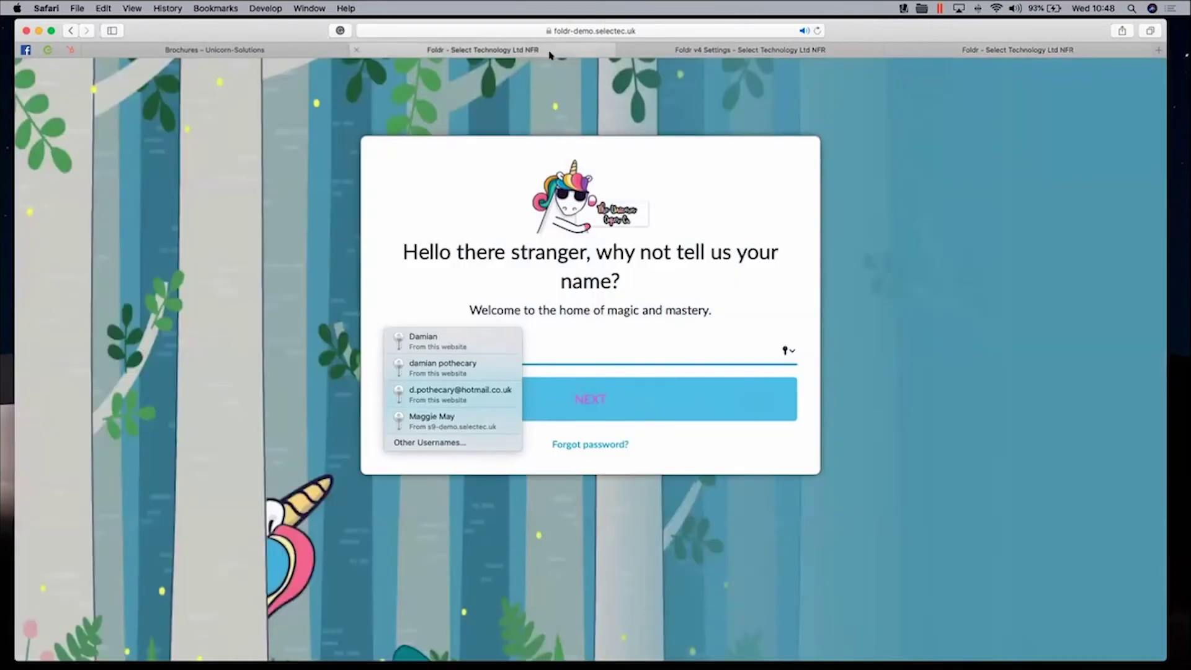
pyautogui.press('super+w')
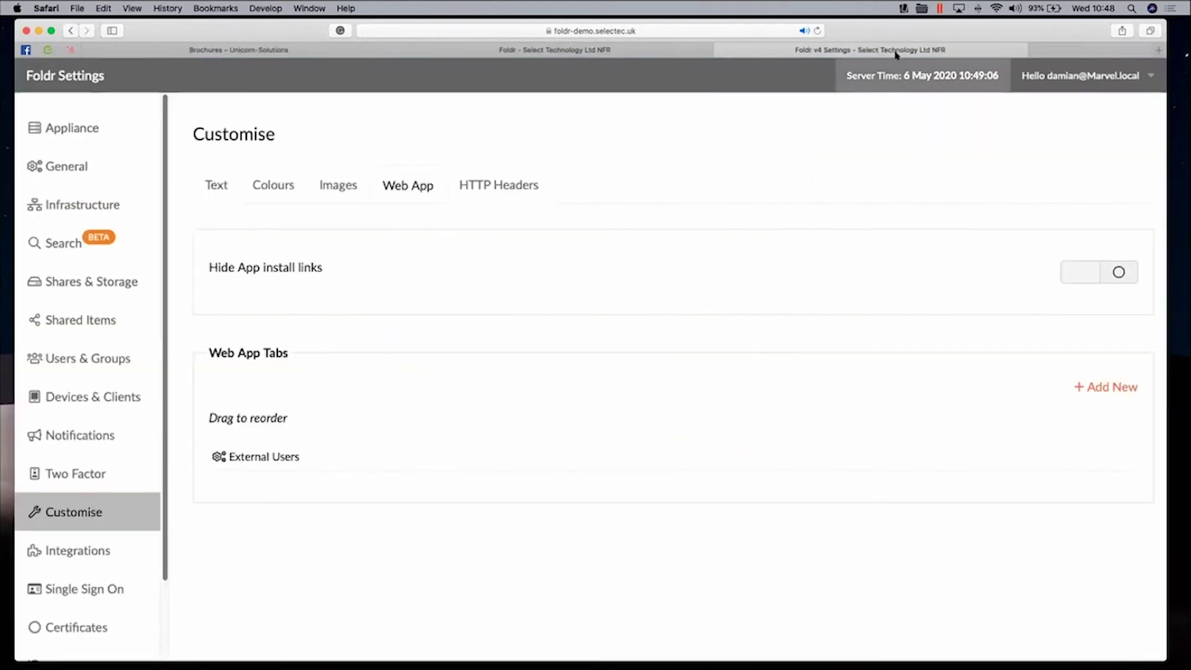
pyautogui.click(680, 51)
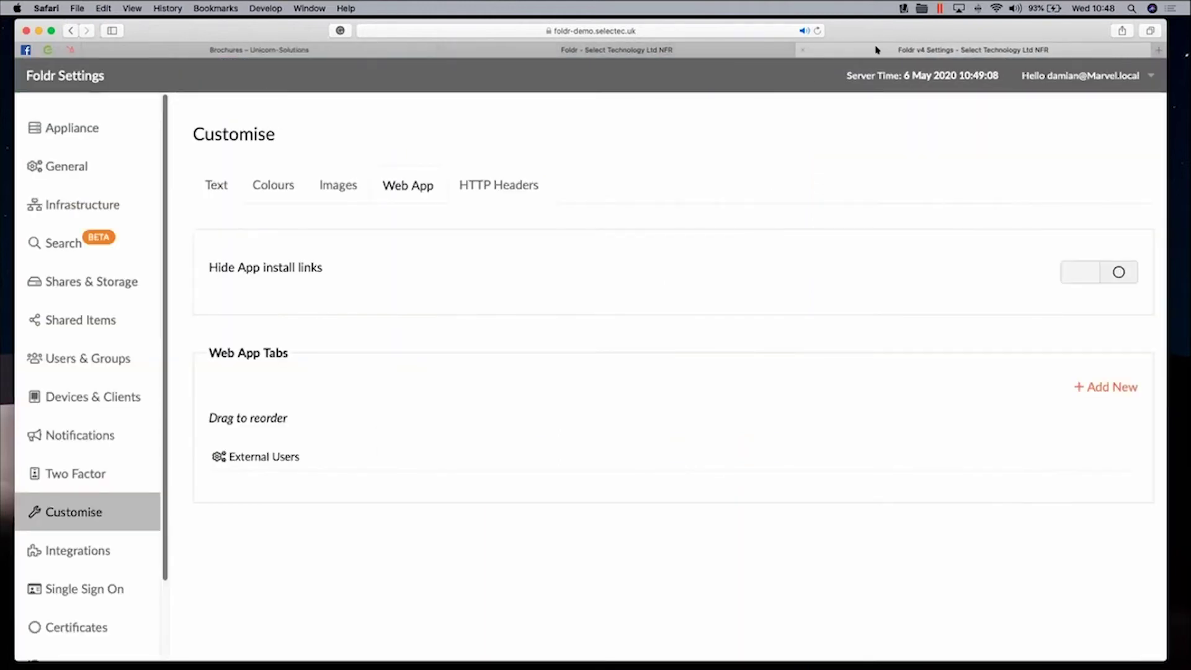
pyautogui.moveTo(680, 51); pyautogui.dragTo(523, 53)
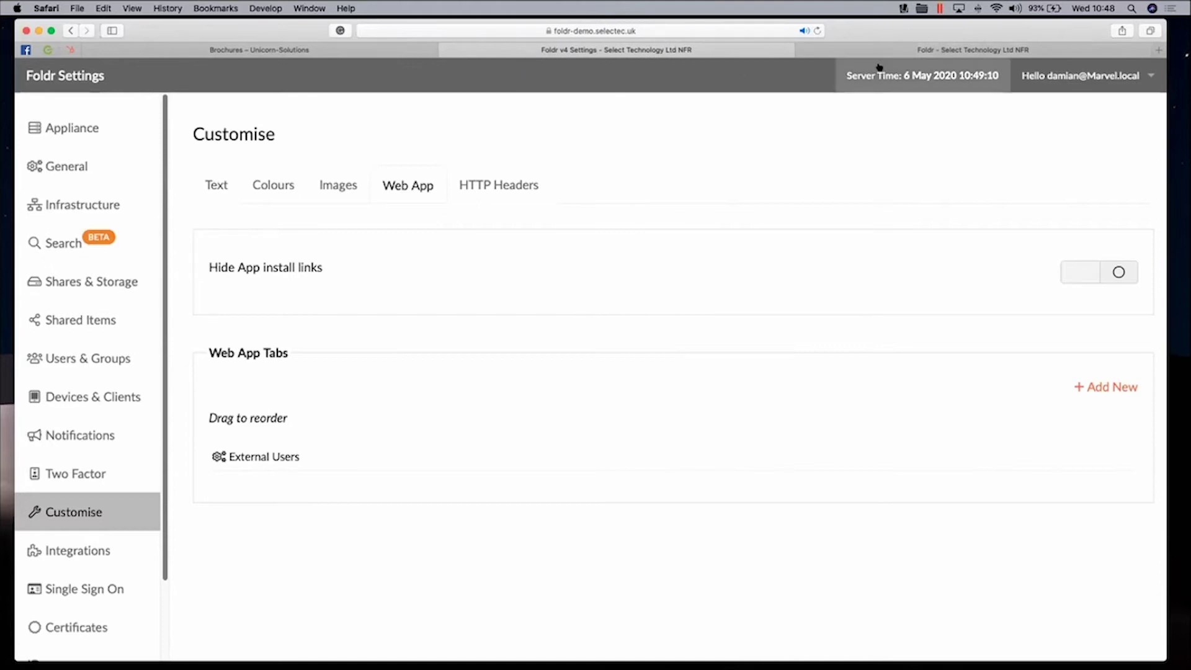
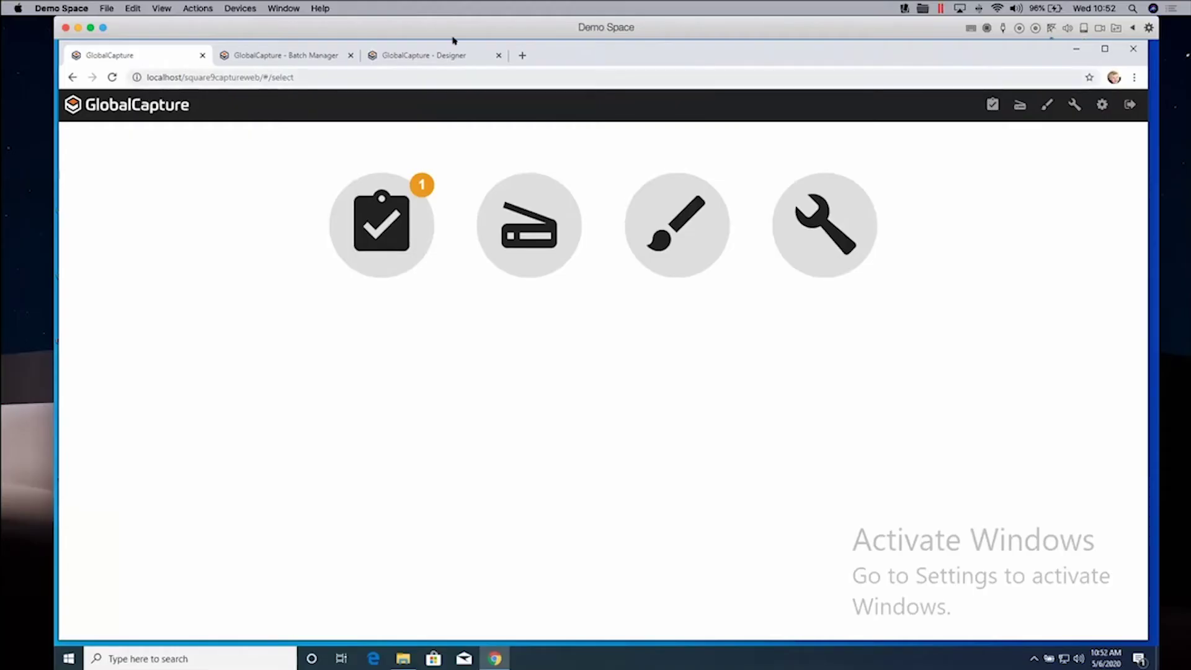
# - Enlarge the Demo Space virtual machine window and widen the GlobalCapture browser window inside it to fill the available width
pyautogui.doubleClick(418, 26)
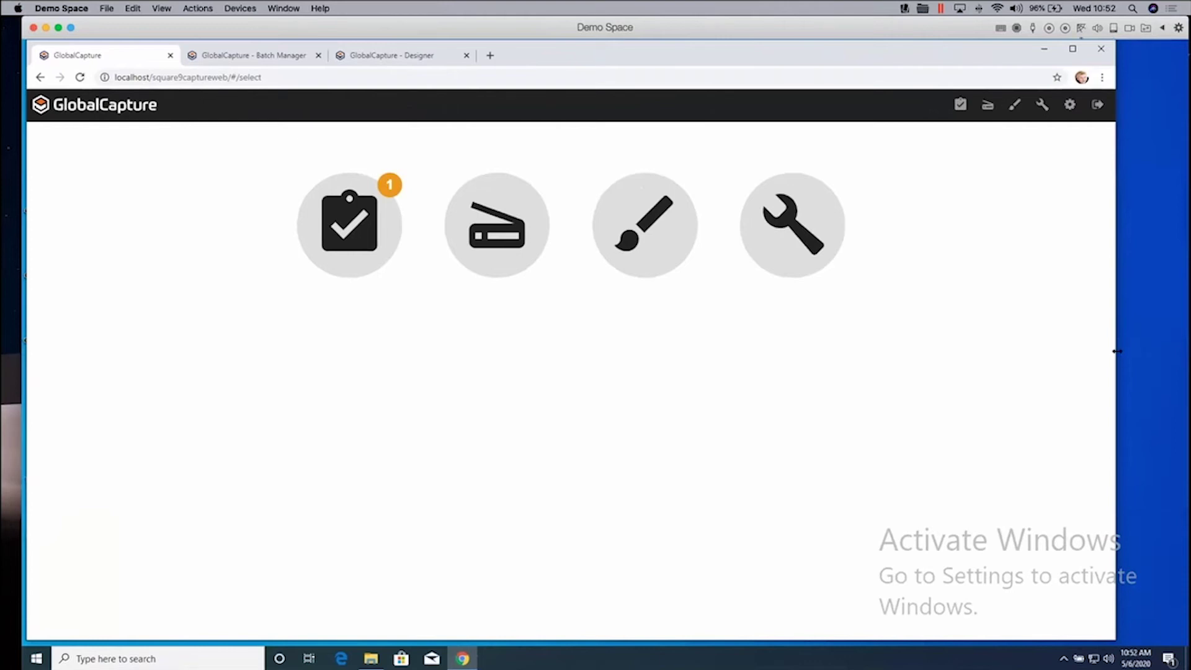
pyautogui.moveTo(1116, 351); pyautogui.dragTo(1168, 351)
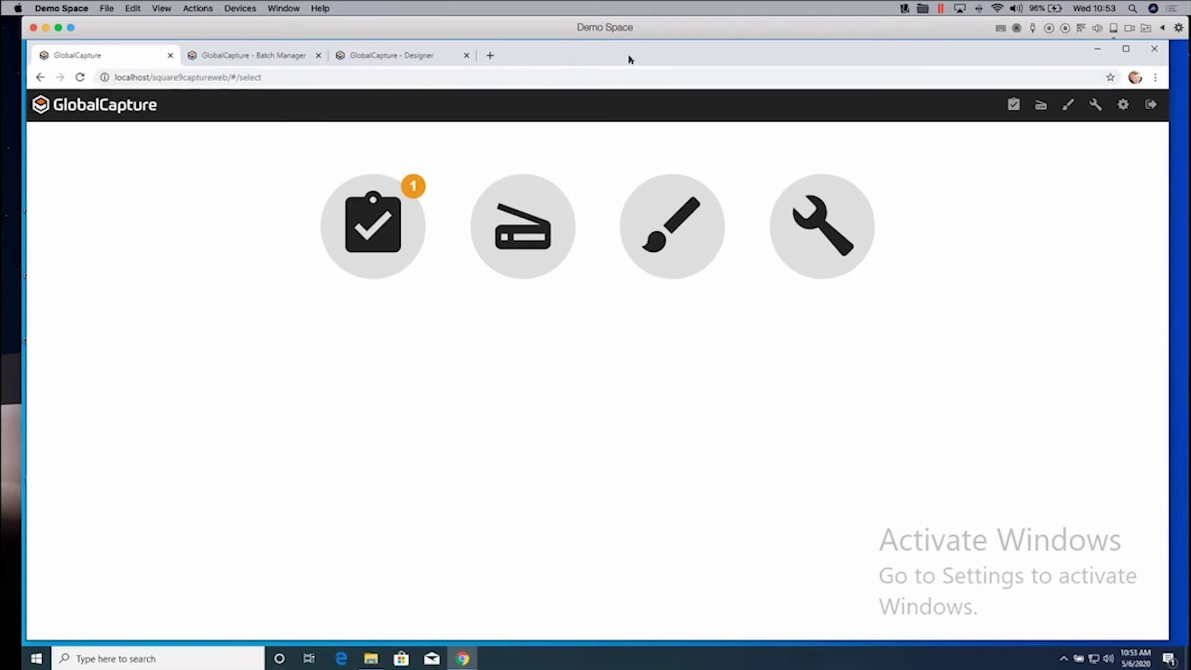
# - View the whole Foldr Capture workflow diagram in the GlobalCapture Designer
pyautogui.moveTo(634, 59); pyautogui.dragTo(641, 60)
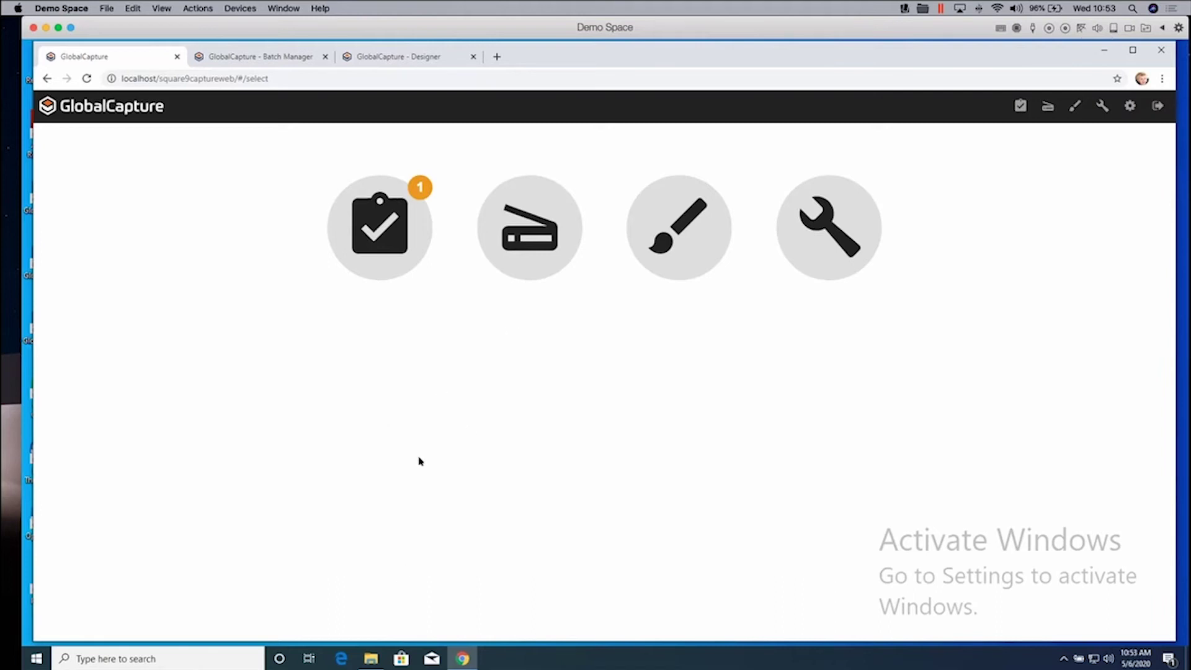
pyautogui.click(689, 234)
pyautogui.click(674, 241)
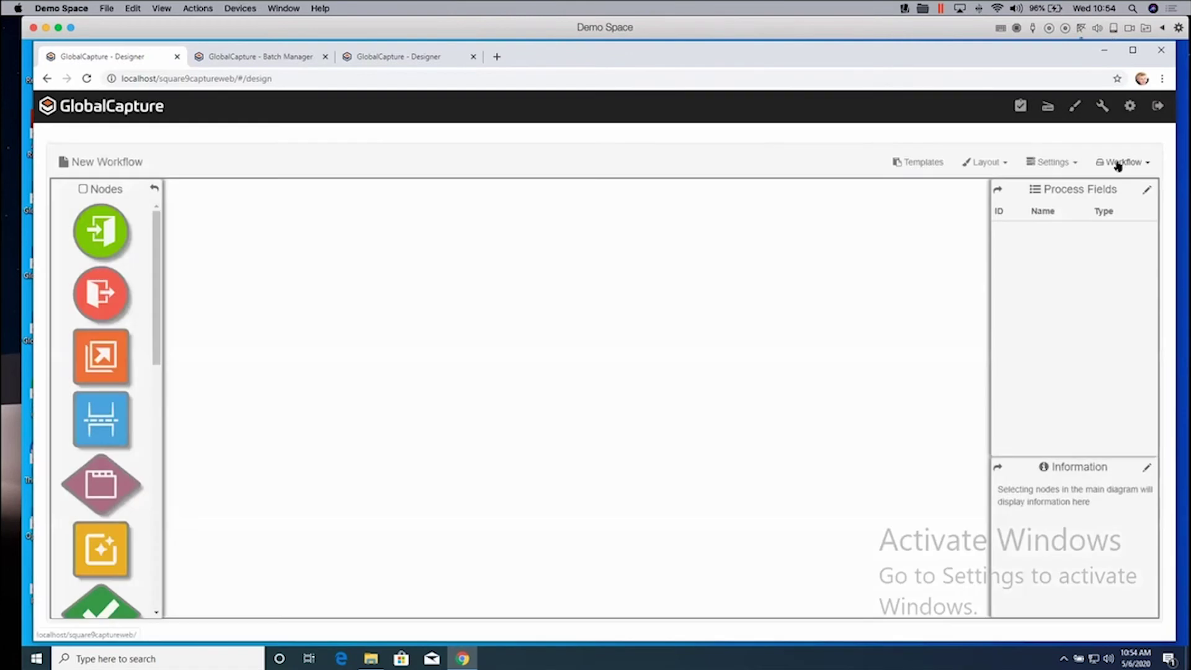
pyautogui.click(47, 78)
pyautogui.click(397, 56)
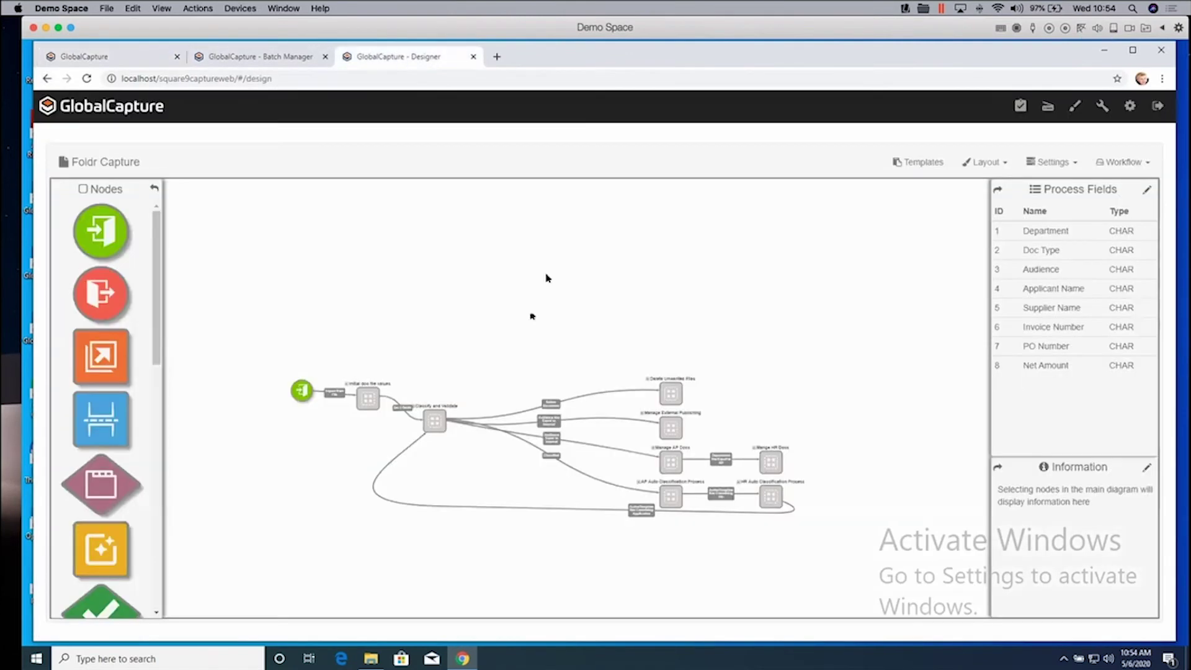
pyautogui.scroll(-2, 677, 305)
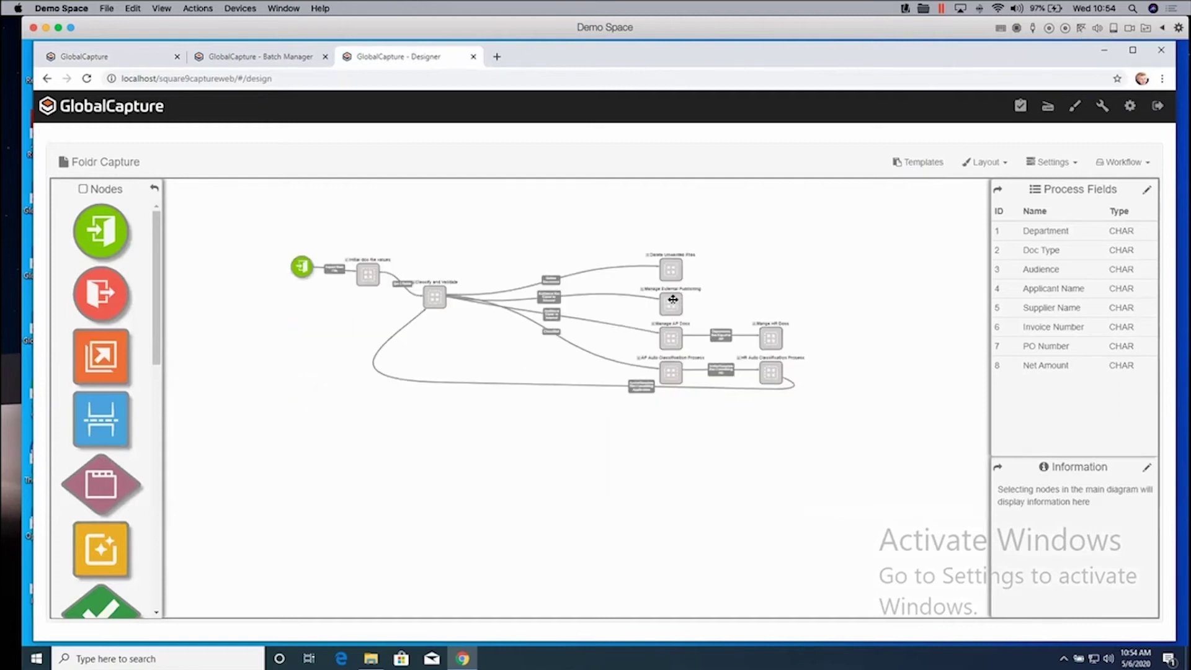
pyautogui.scroll(1, 678, 304)
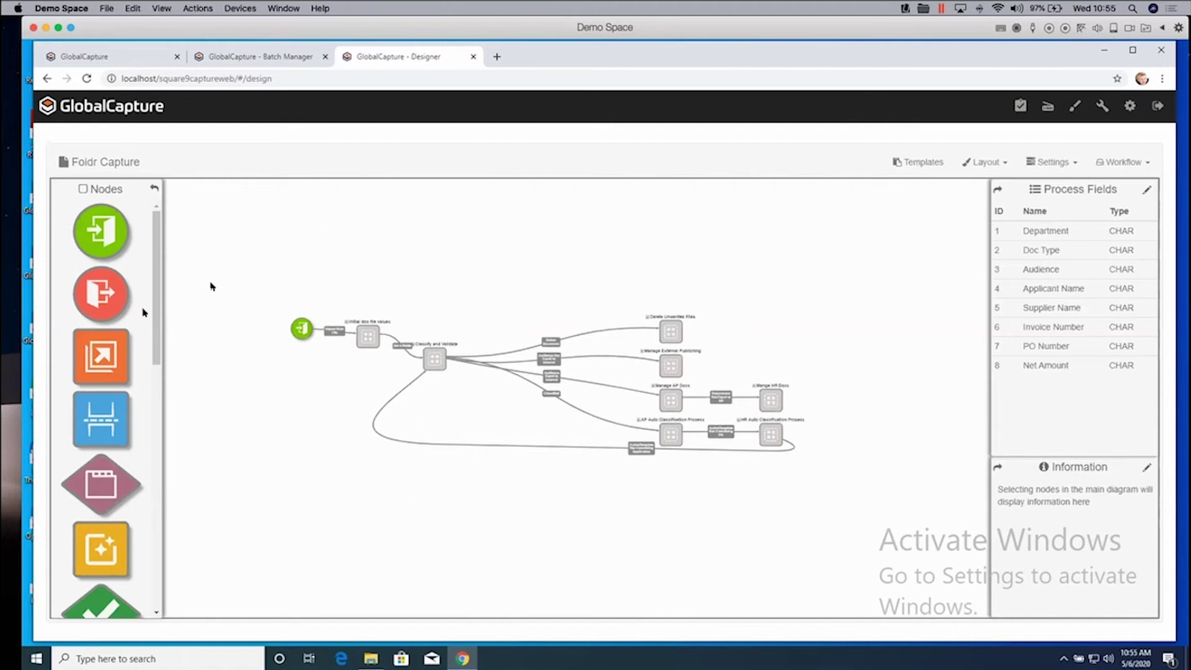
# - Start a new Validate node in the Foldr Capture workflow, view its Actions settings, and discard it
pyautogui.moveTo(157, 301); pyautogui.dragTo(183, 385)
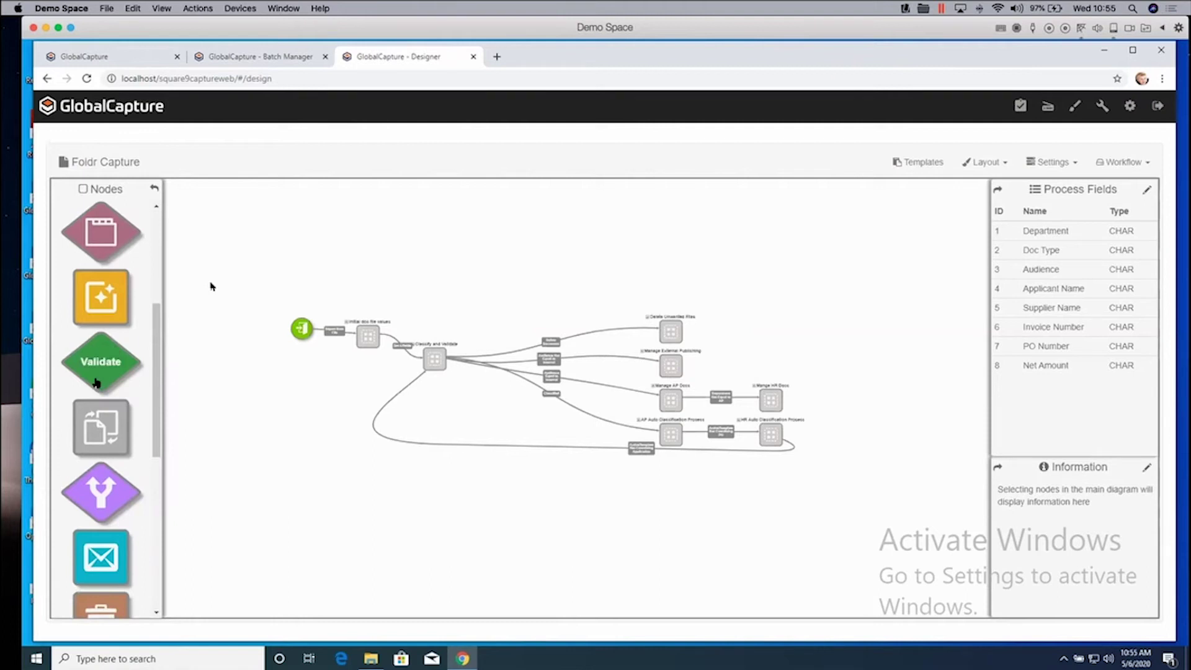
pyautogui.moveTo(98, 363); pyautogui.dragTo(551, 260)
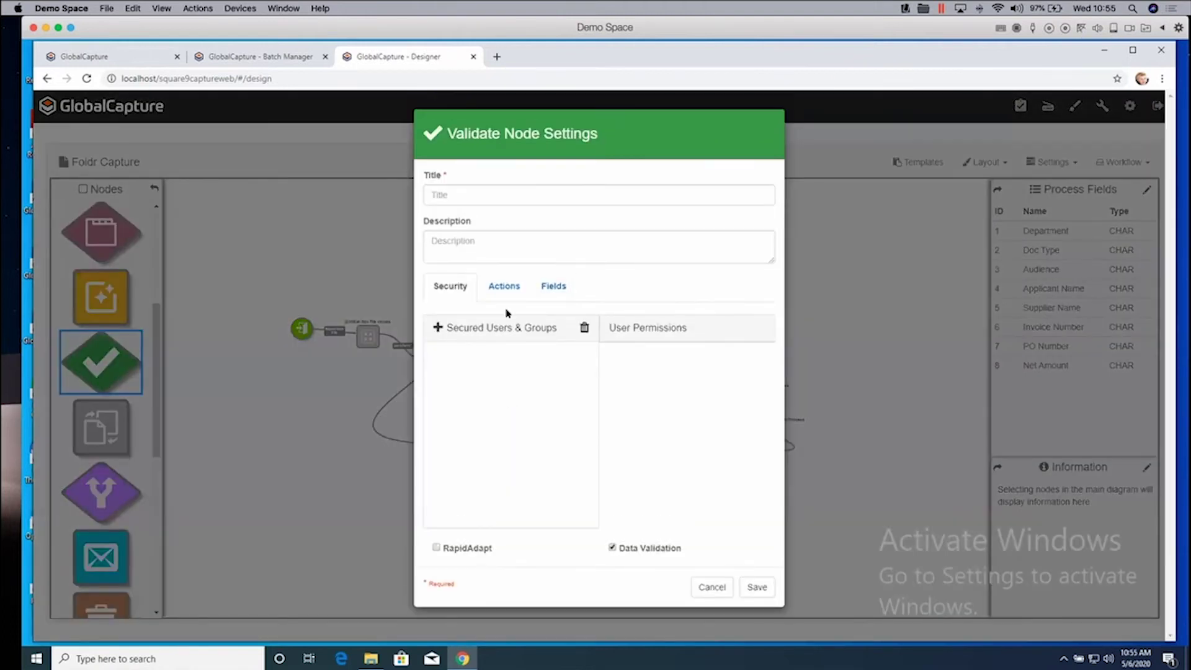
pyautogui.click(508, 290)
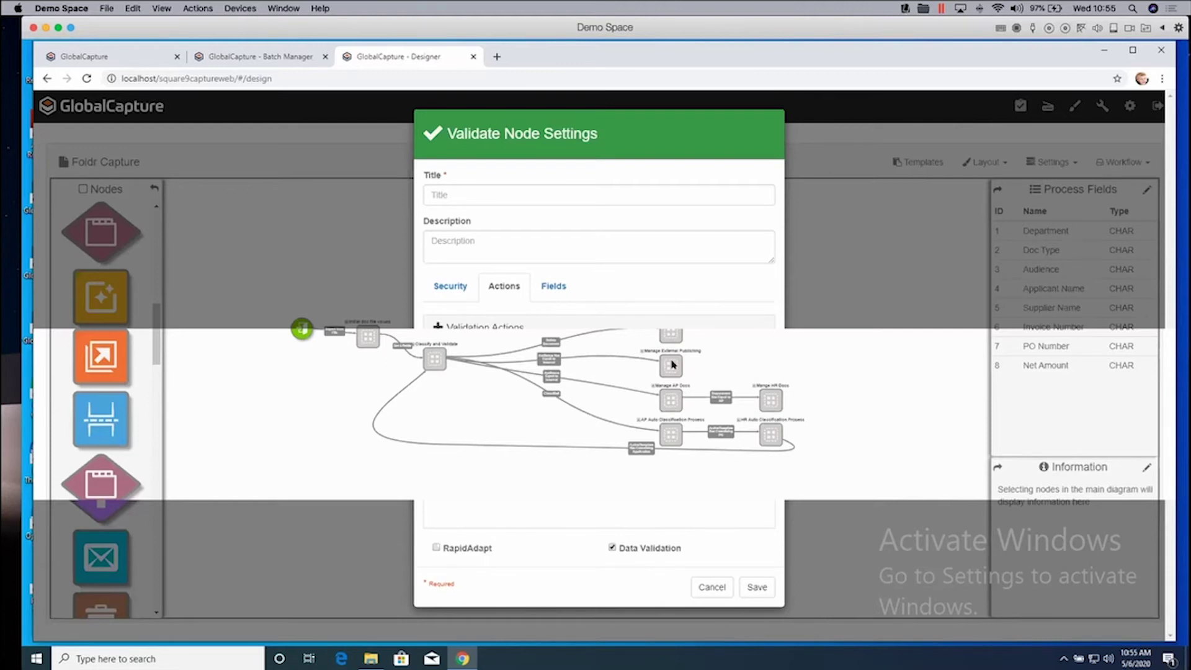
pyautogui.click(711, 588)
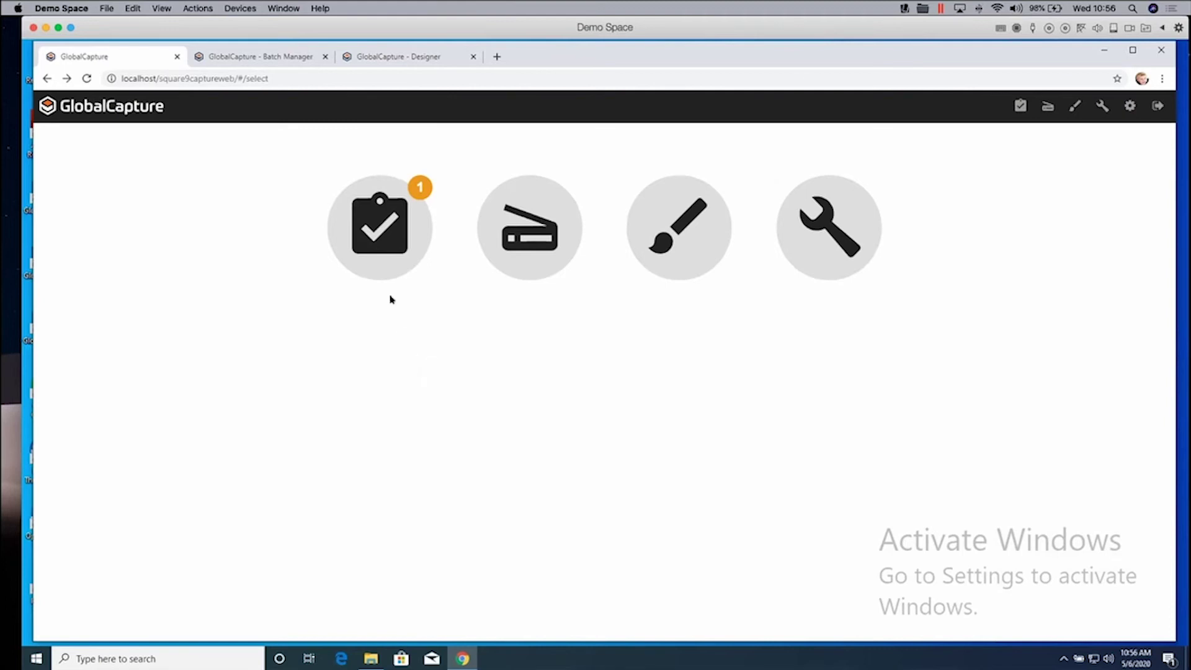
# - In Batch Manager, open the BB Invoice Capture process awaiting validation in GlobalCapture Validation
pyautogui.click(382, 229)
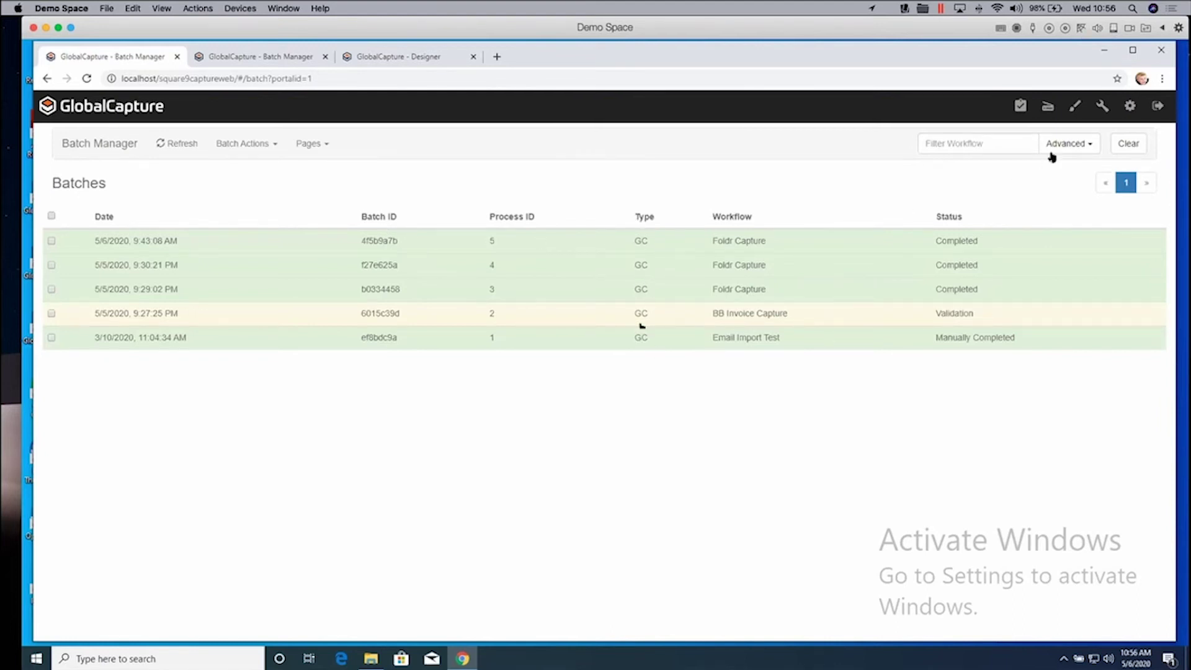
pyautogui.click(384, 315)
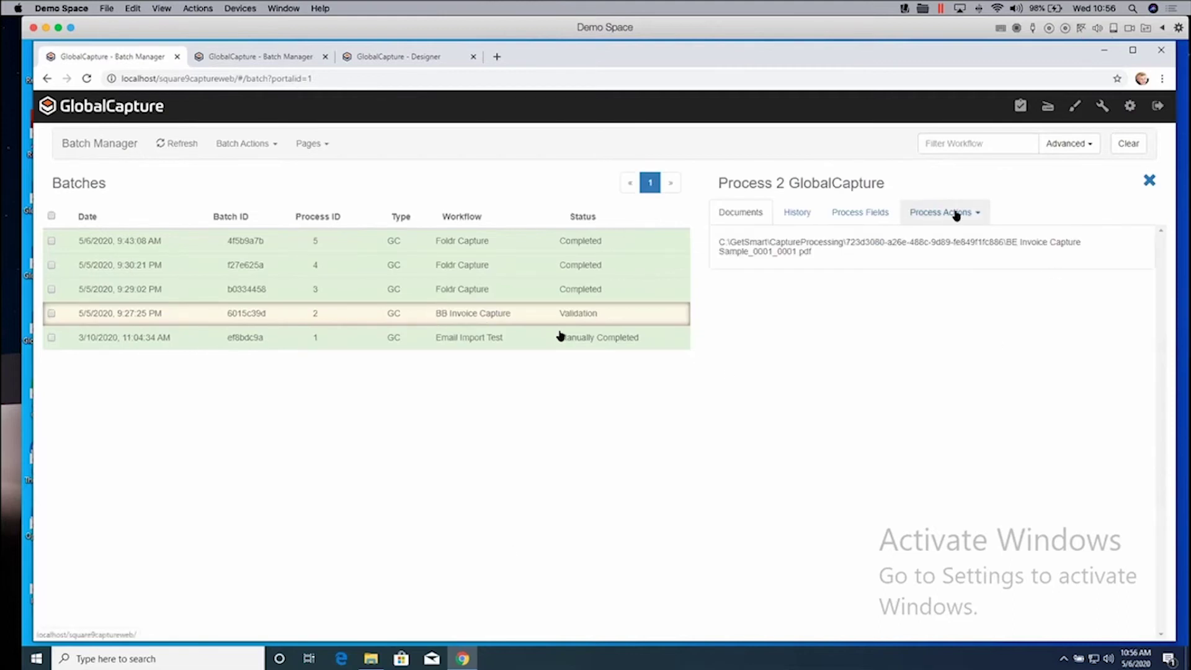
pyautogui.click(955, 216)
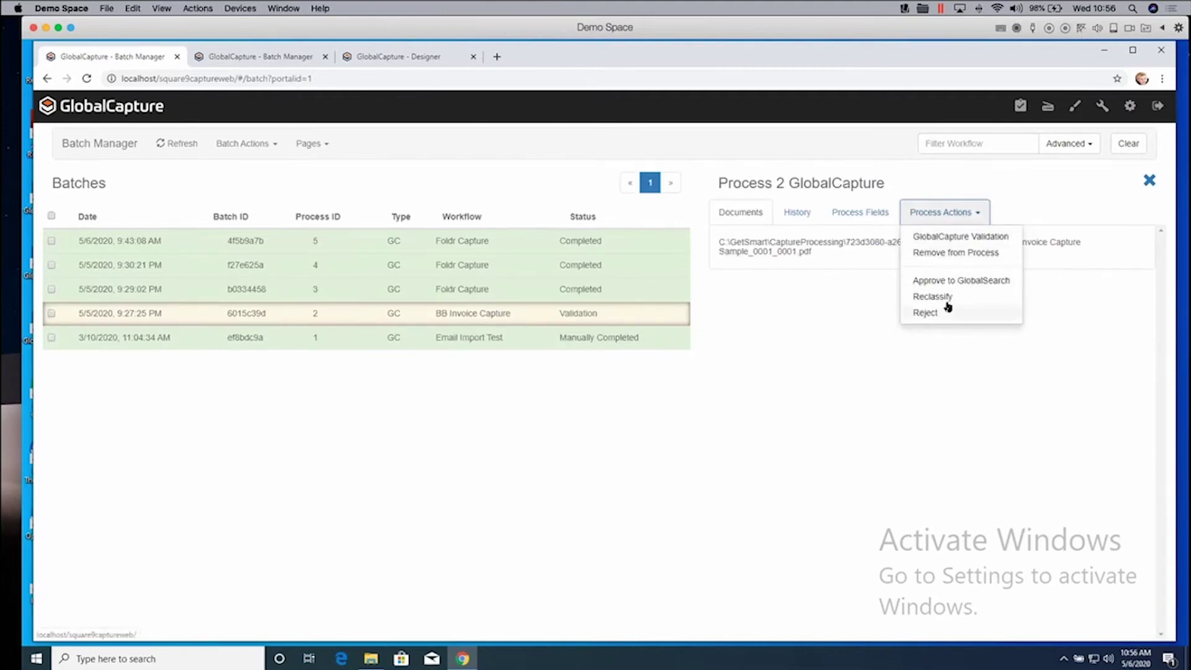
pyautogui.click(971, 237)
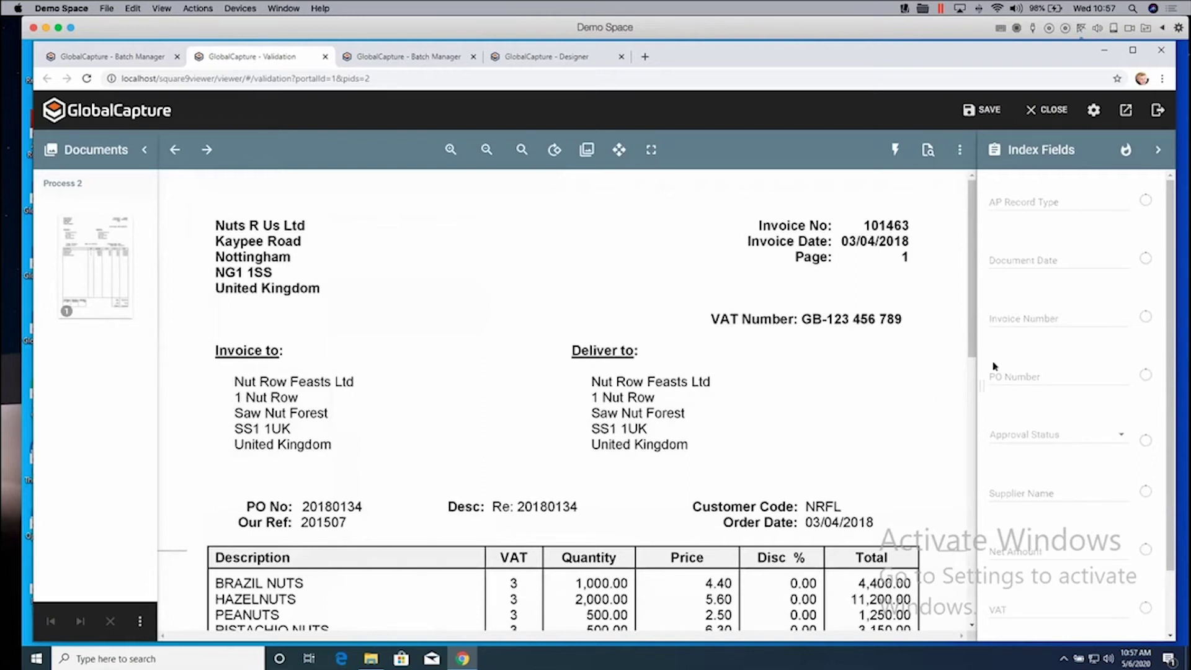
# - Set AP Record Type to Invoice and pick document date 04-03-2018, invoice number 101463 and the PO number from the invoice image
pyautogui.click(896, 149)
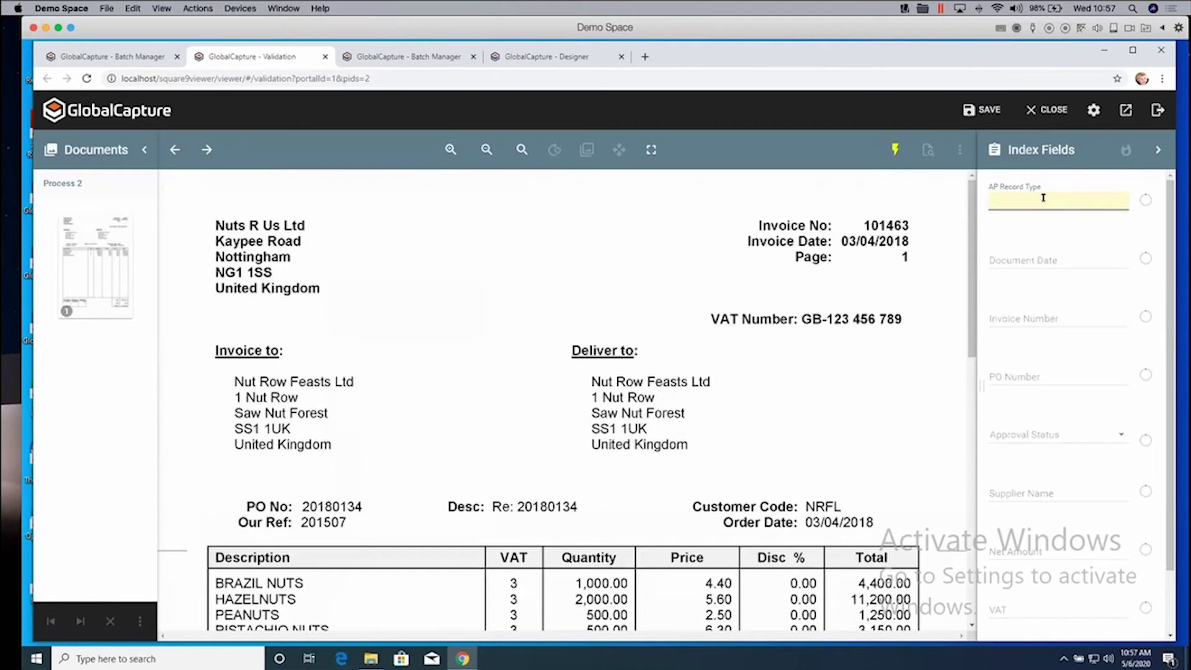
pyautogui.write('voice')
pyautogui.click(1017, 251)
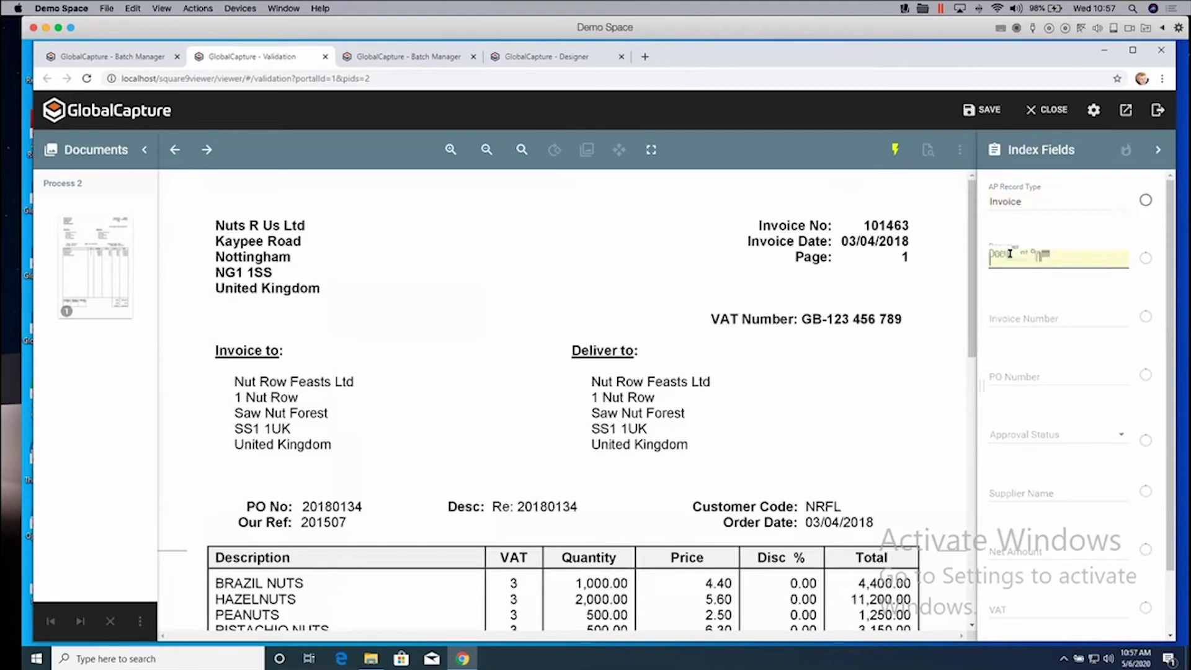
pyautogui.click(875, 242)
pyautogui.click(929, 228)
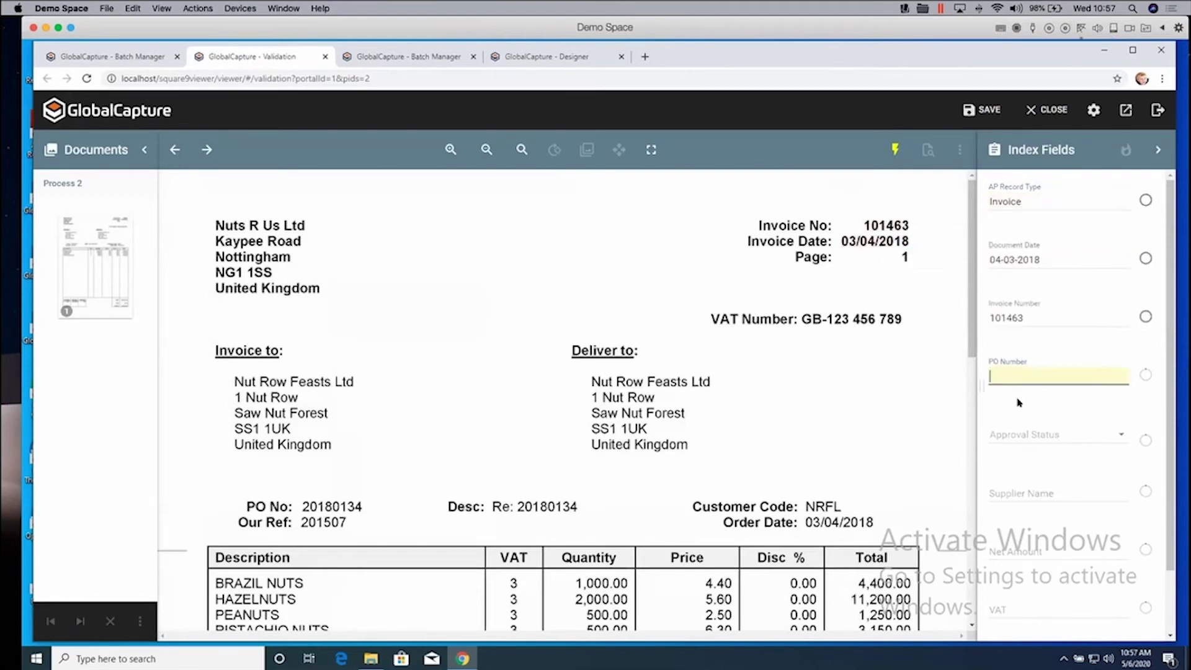
pyautogui.click(325, 510)
# - Set the approval status to New and capture Nuts R Us Ltd from the invoice as the supplier name
pyautogui.click(1112, 436)
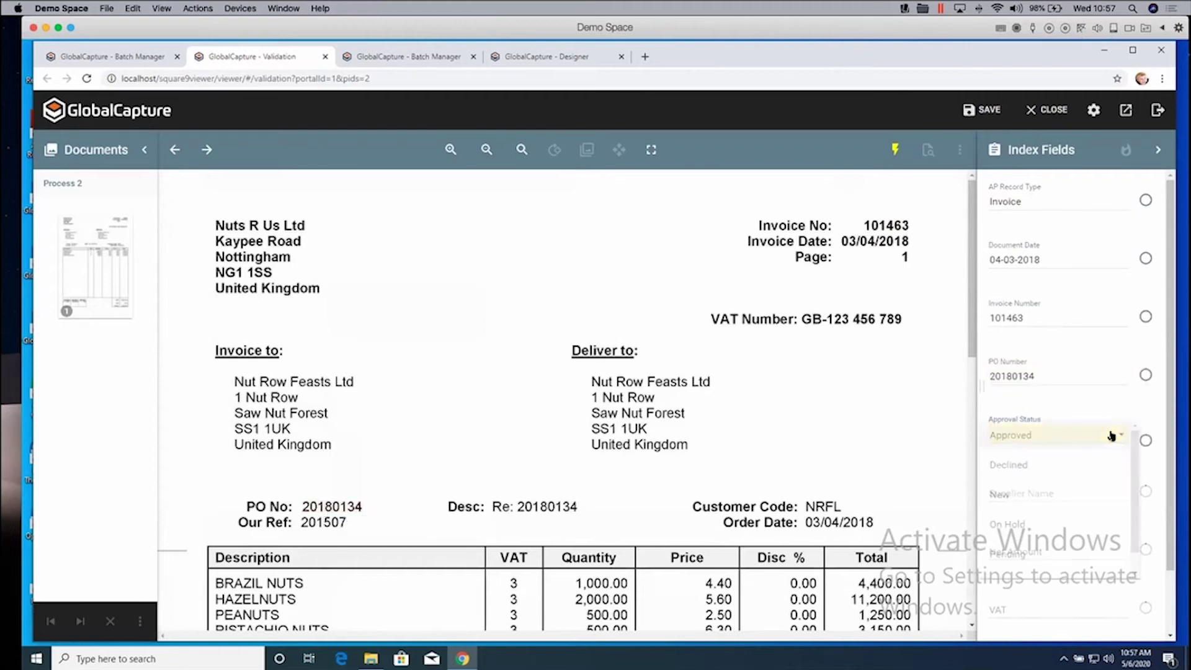
pyautogui.click(1002, 494)
pyautogui.click(1080, 492)
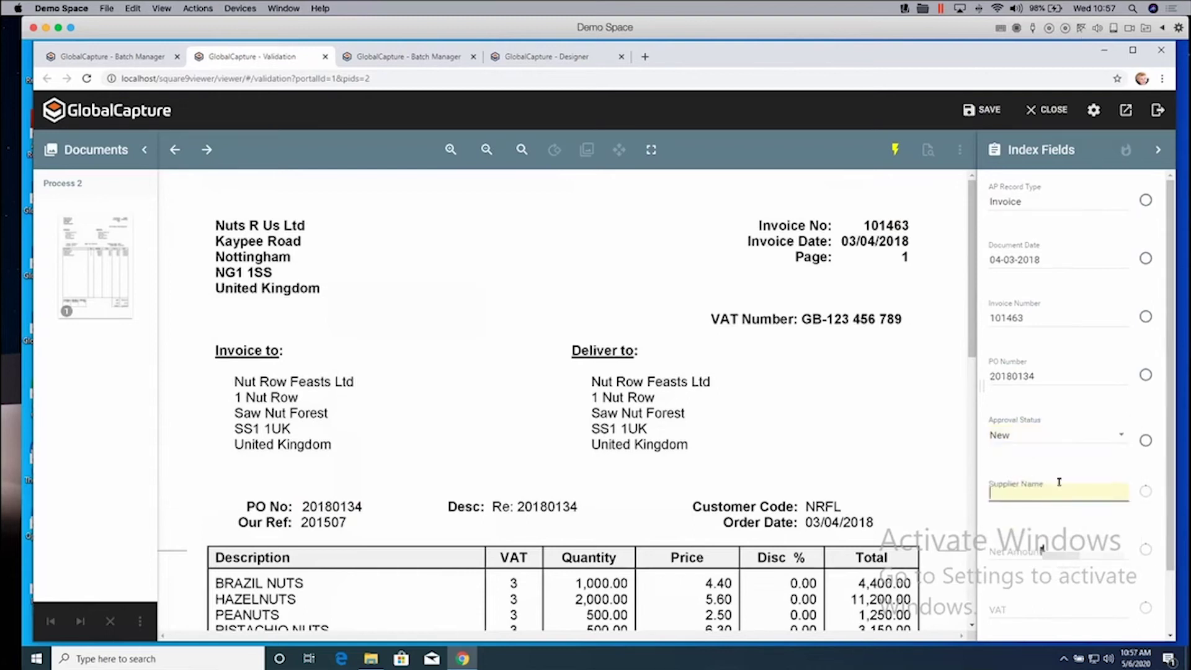
pyautogui.moveTo(203, 209); pyautogui.dragTo(286, 226)
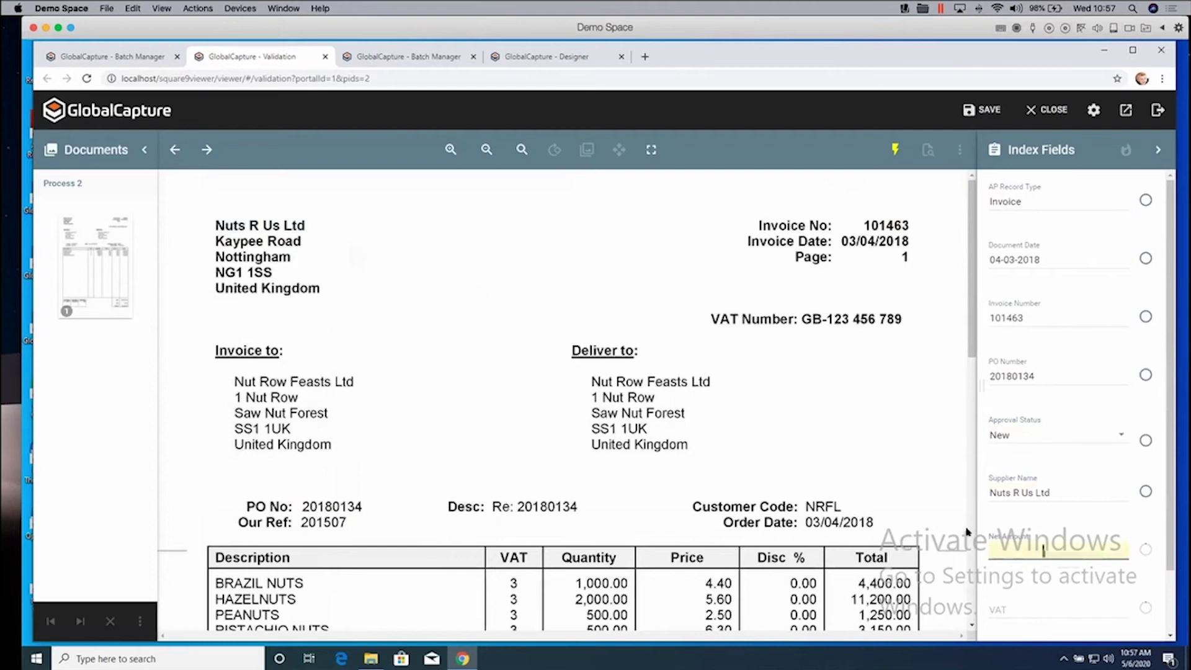
# - Capture Net Amount £20,000.00, VAT £0.00 and Total Amount £20,000.00 from the invoice, and save with Approve to GlobalSearch
pyautogui.moveTo(971, 344); pyautogui.dragTo(973, 595)
pyautogui.click(885, 459)
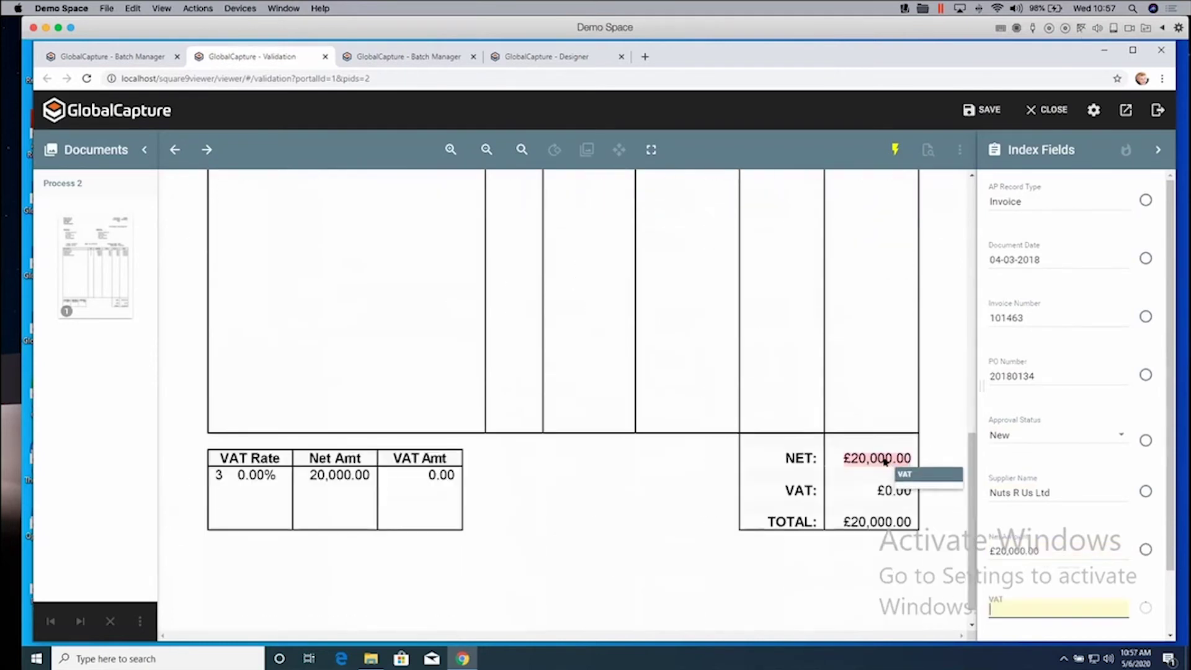
pyautogui.click(900, 490)
pyautogui.click(893, 522)
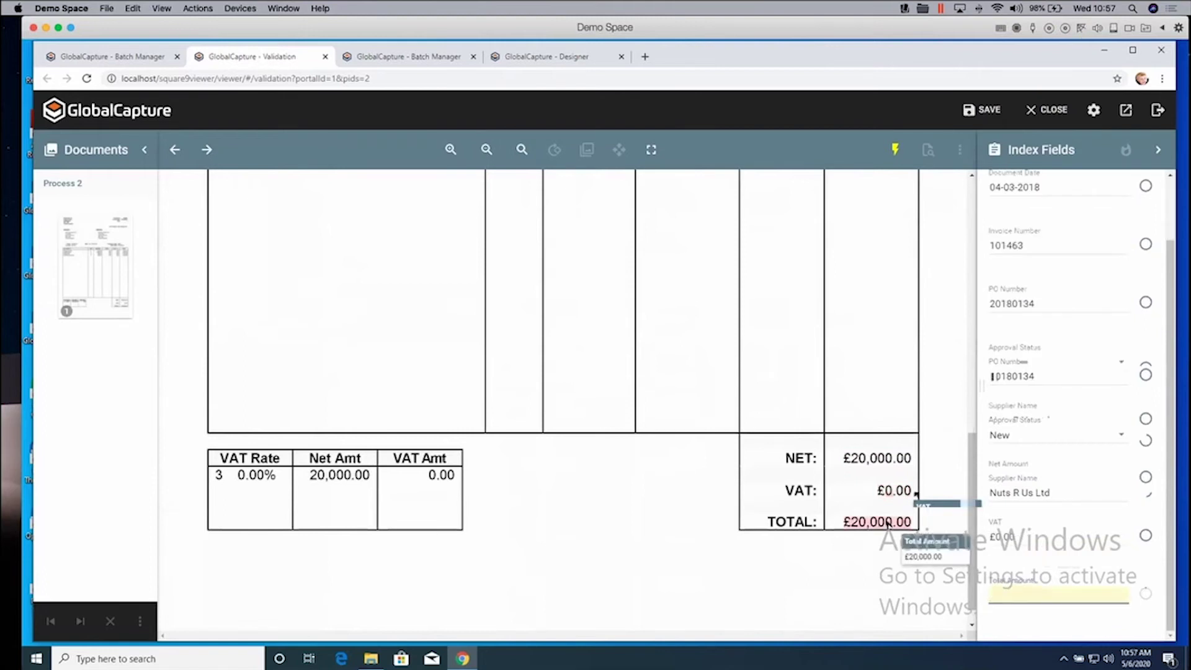
pyautogui.click(982, 110)
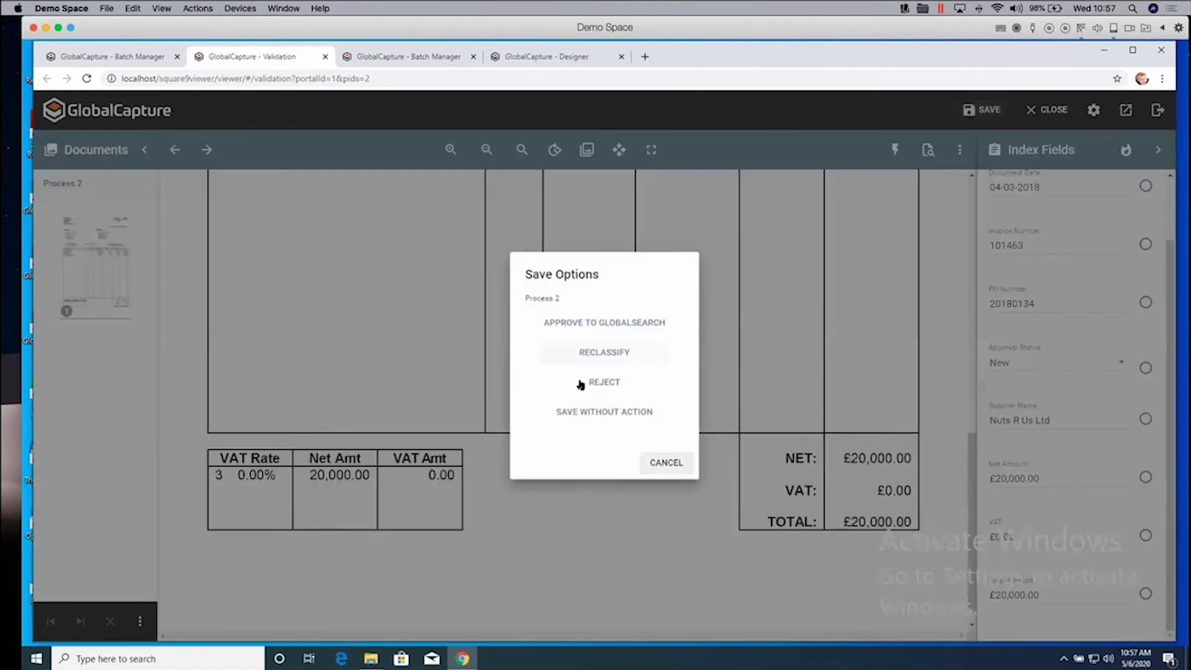
pyautogui.click(637, 320)
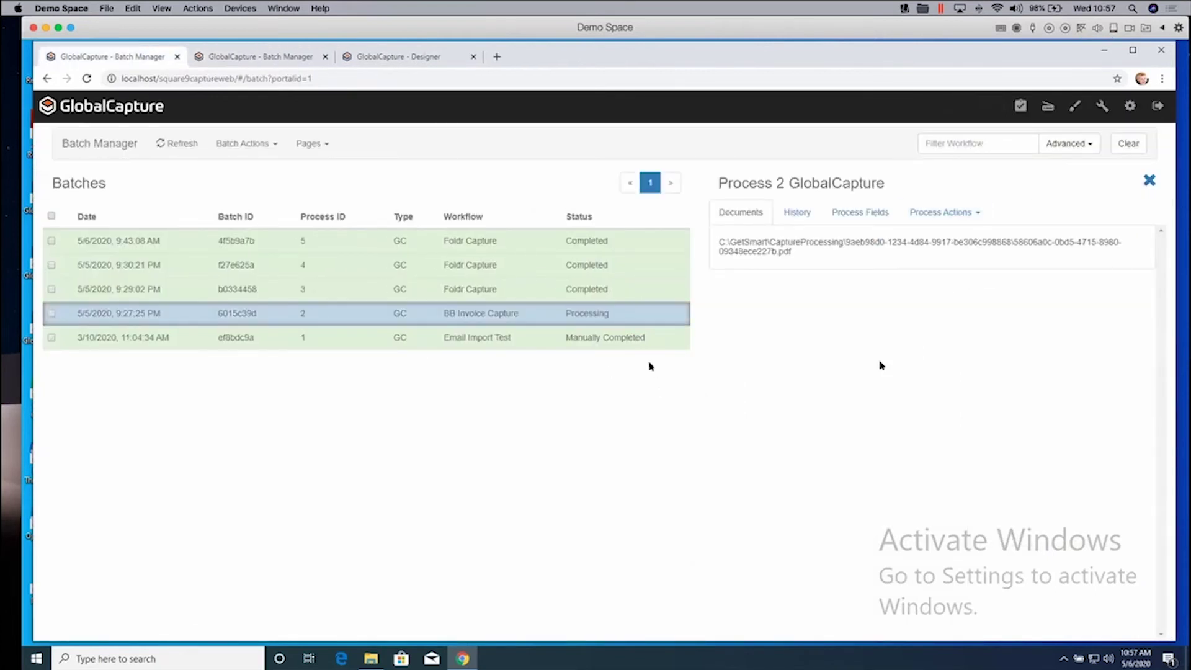
# - Copy BE App Sample.pdf, BE Invoice Capture Sample.pdf and Capture and Share bundle v1.pdf from the Capture folder into its Foldr Capture subfolder
pyautogui.click(370, 658)
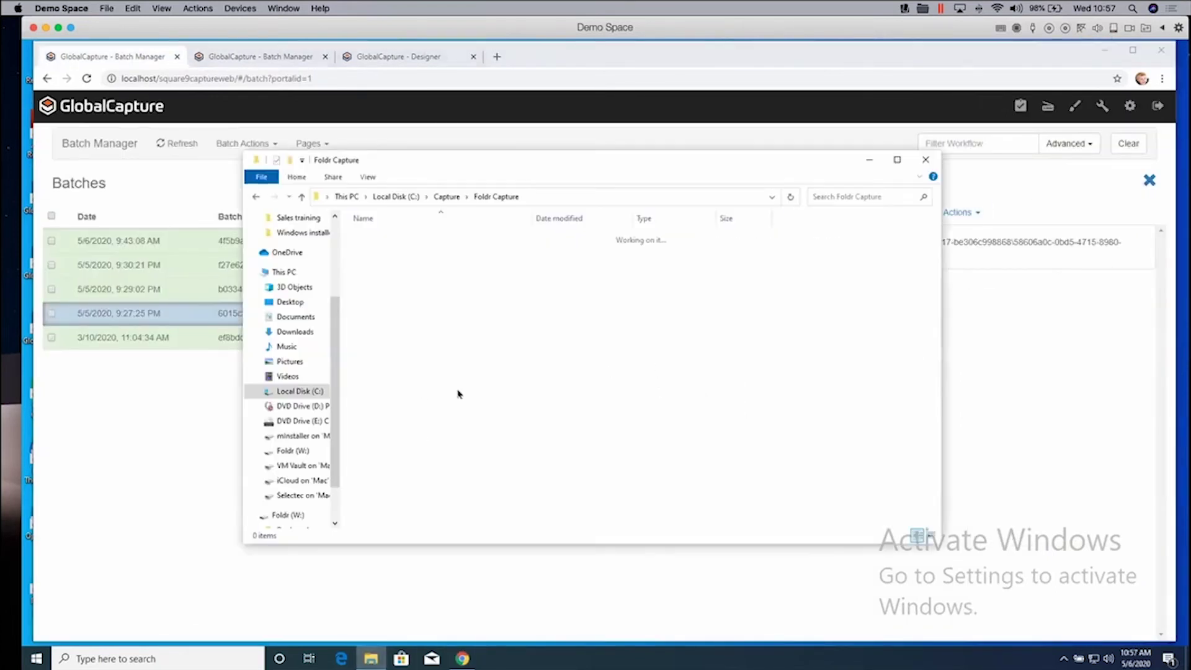
pyautogui.click(442, 197)
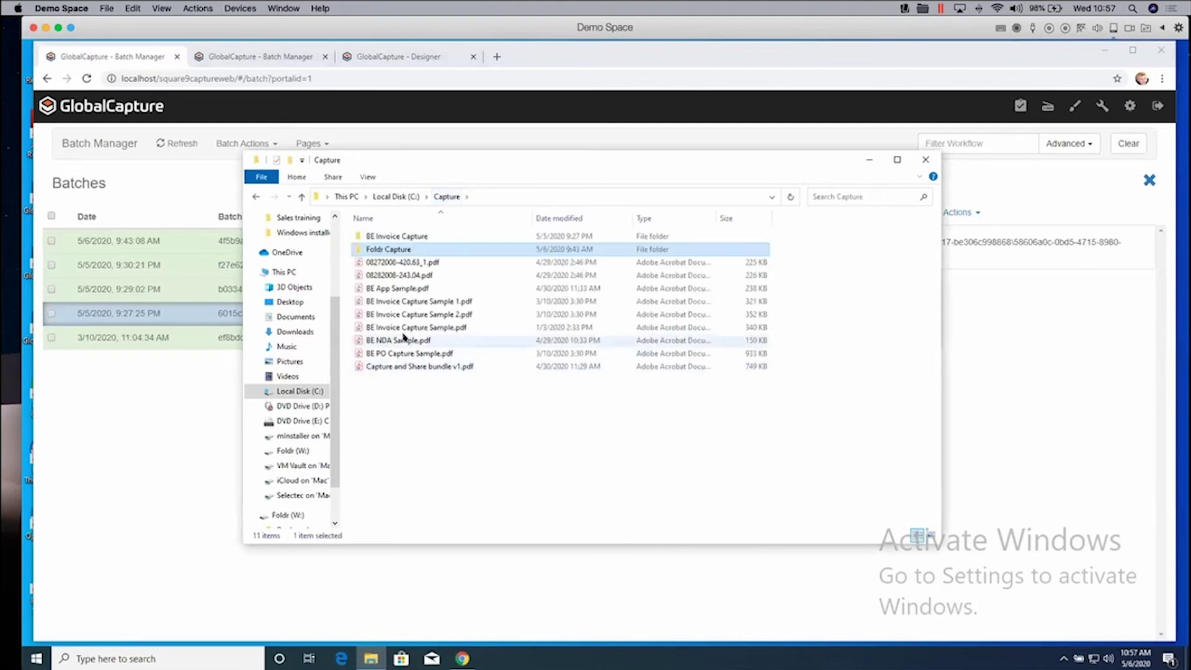
pyautogui.click(413, 366)
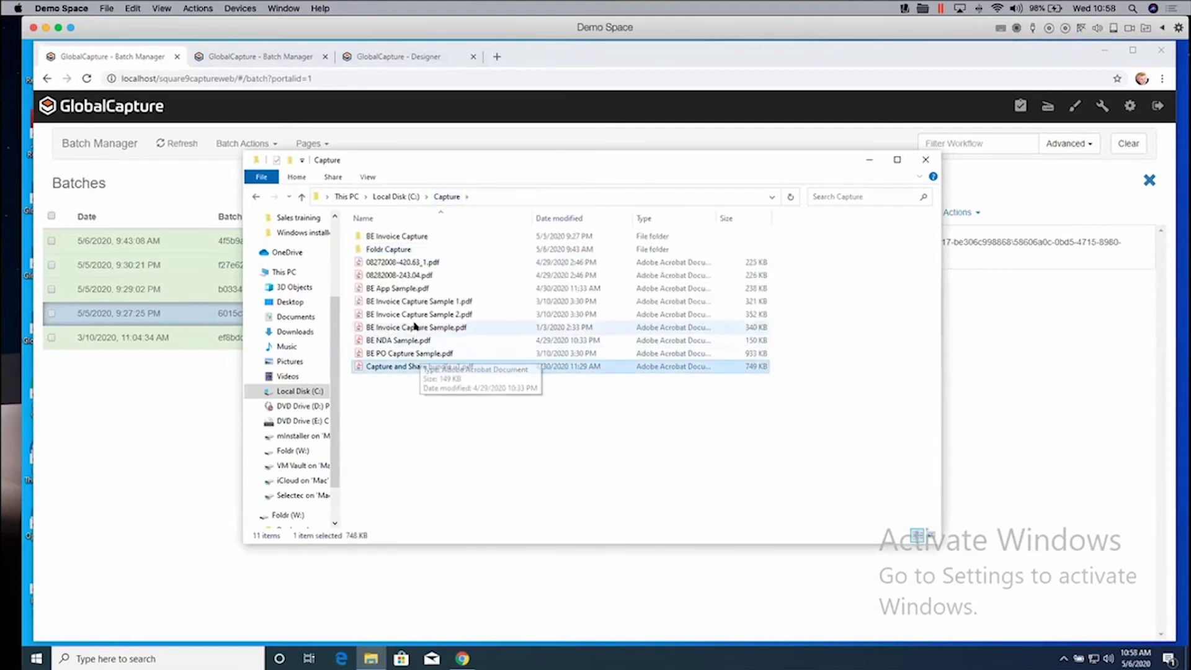
pyautogui.keyDown('ctrl'); pyautogui.click(434, 326); pyautogui.keyUp('ctrl')
pyautogui.keyDown('ctrl'); pyautogui.click(431, 288); pyautogui.keyUp('ctrl')
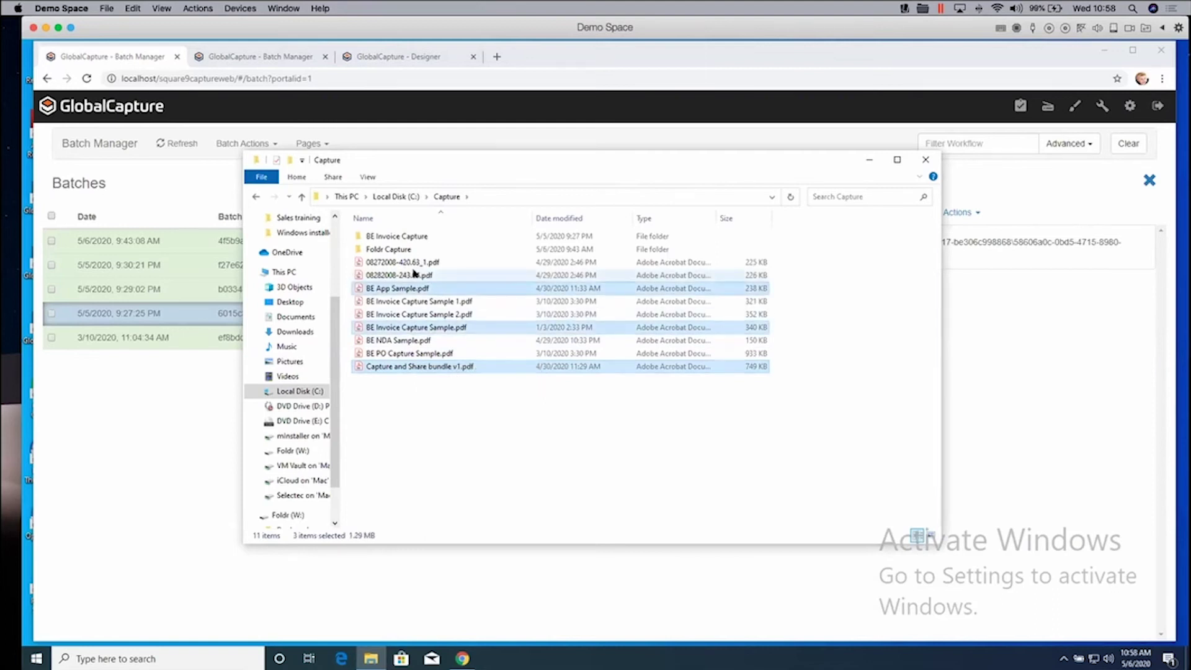
pyautogui.rightClick(463, 288)
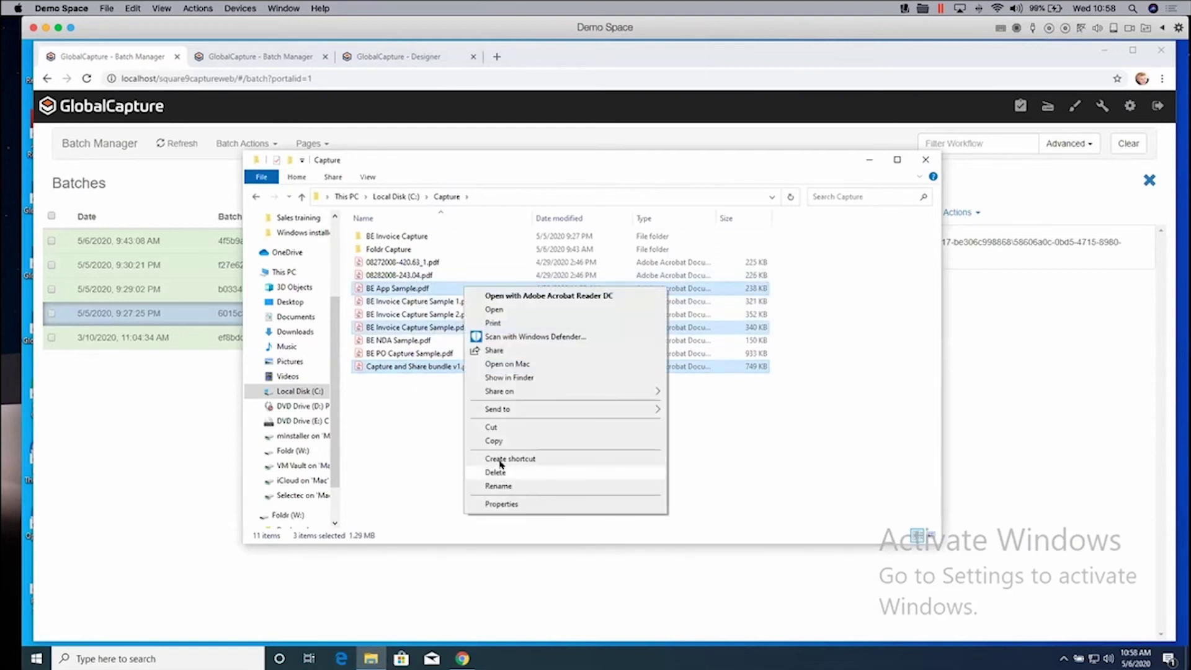
pyautogui.click(493, 441)
pyautogui.click(388, 248)
pyautogui.doubleClick(389, 248)
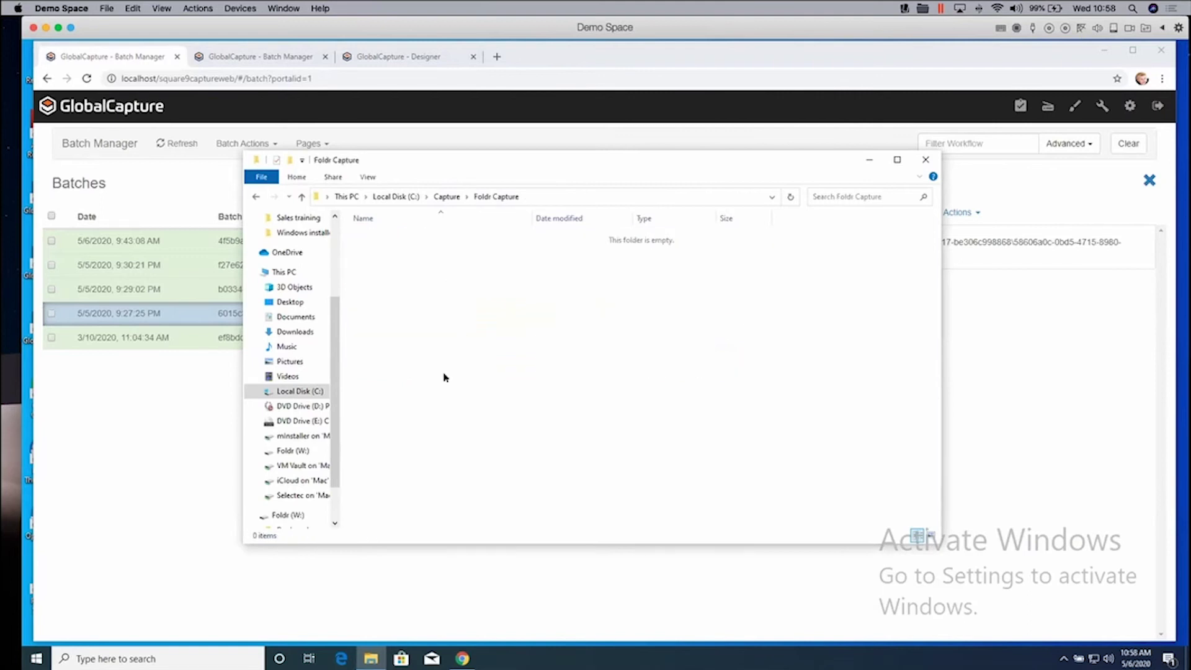
pyautogui.rightClick(440, 377)
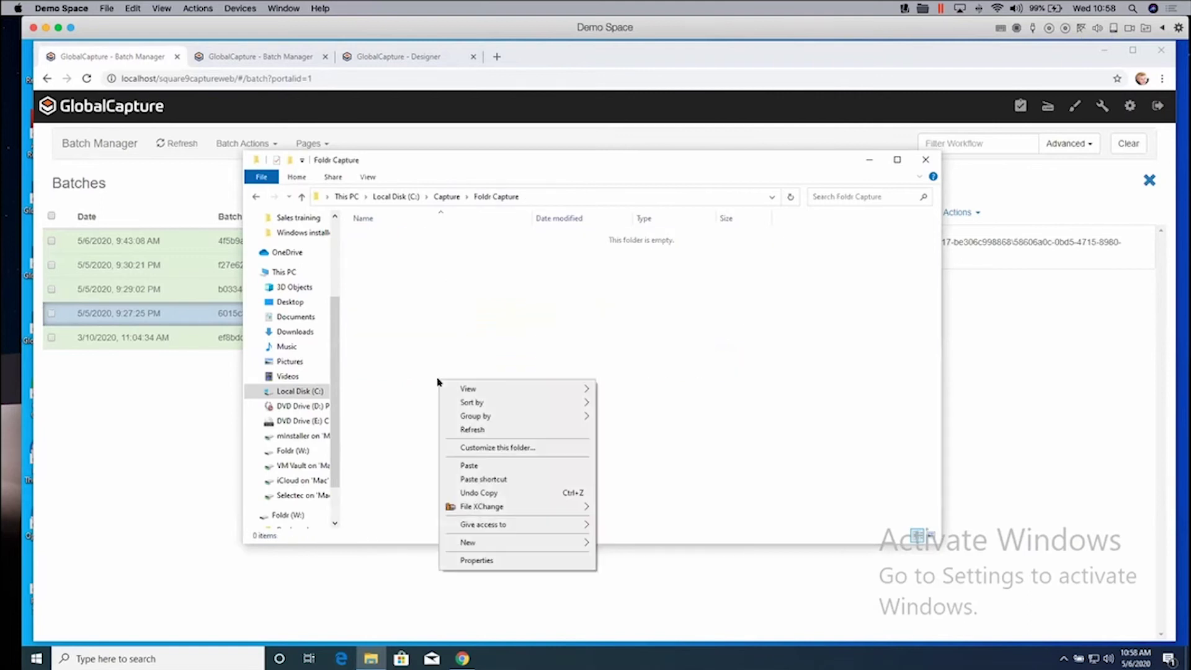
pyautogui.click(487, 465)
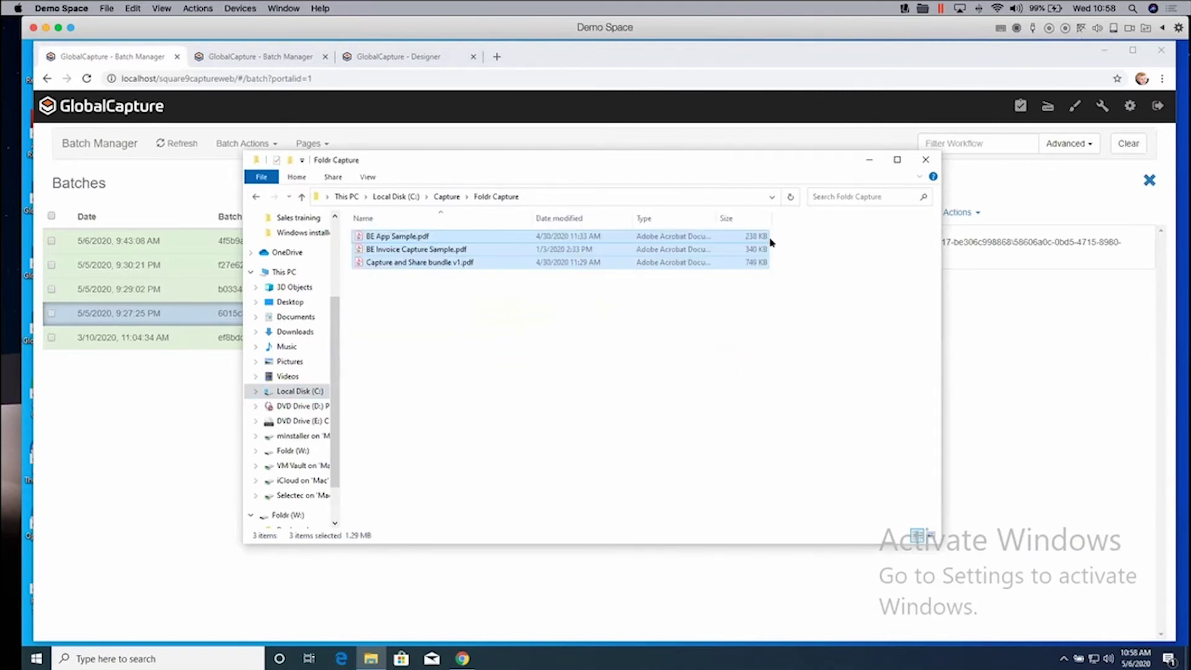
# - Save the Foldr Capture workflow in the GlobalCapture Designer
pyautogui.click(229, 309)
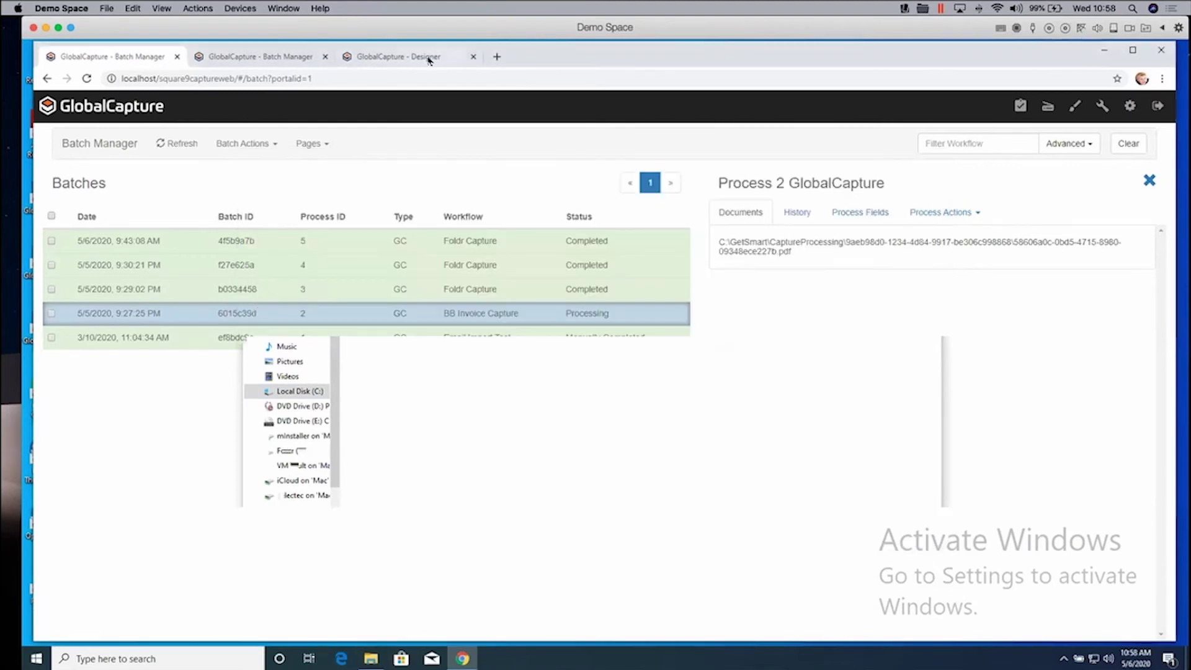
pyautogui.click(397, 56)
pyautogui.click(1123, 162)
pyautogui.click(1098, 181)
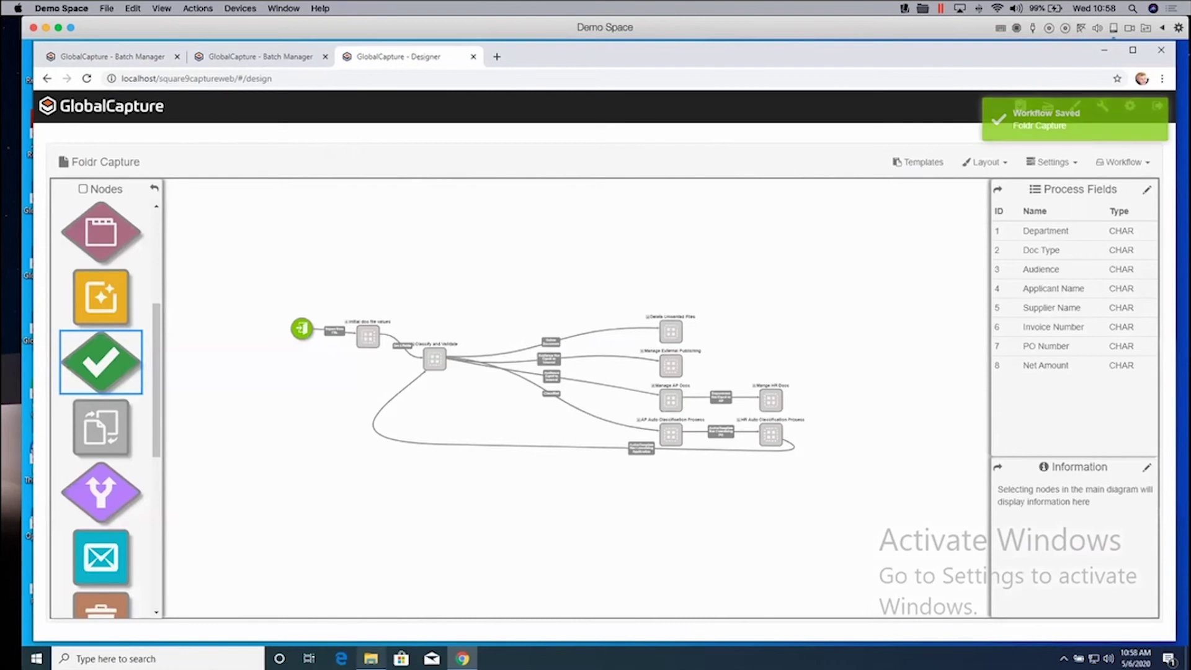
# - Check the contents of the Foldr Capture folder and return to the Batch Manager's batch list
pyautogui.click(371, 658)
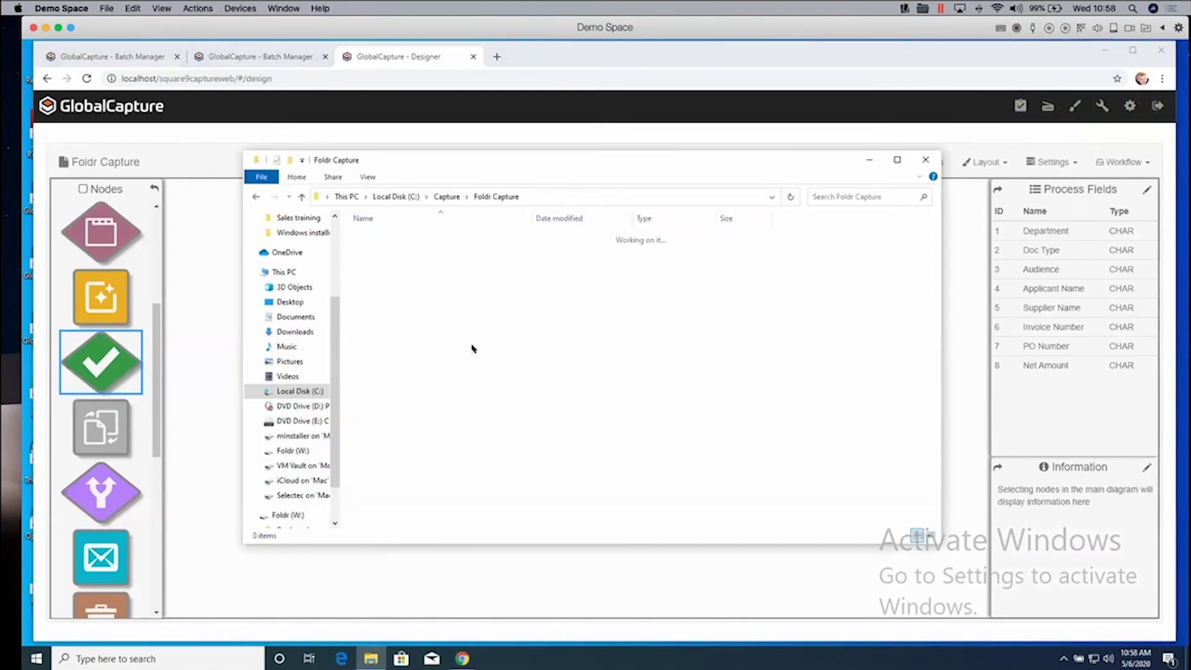
pyautogui.click(121, 57)
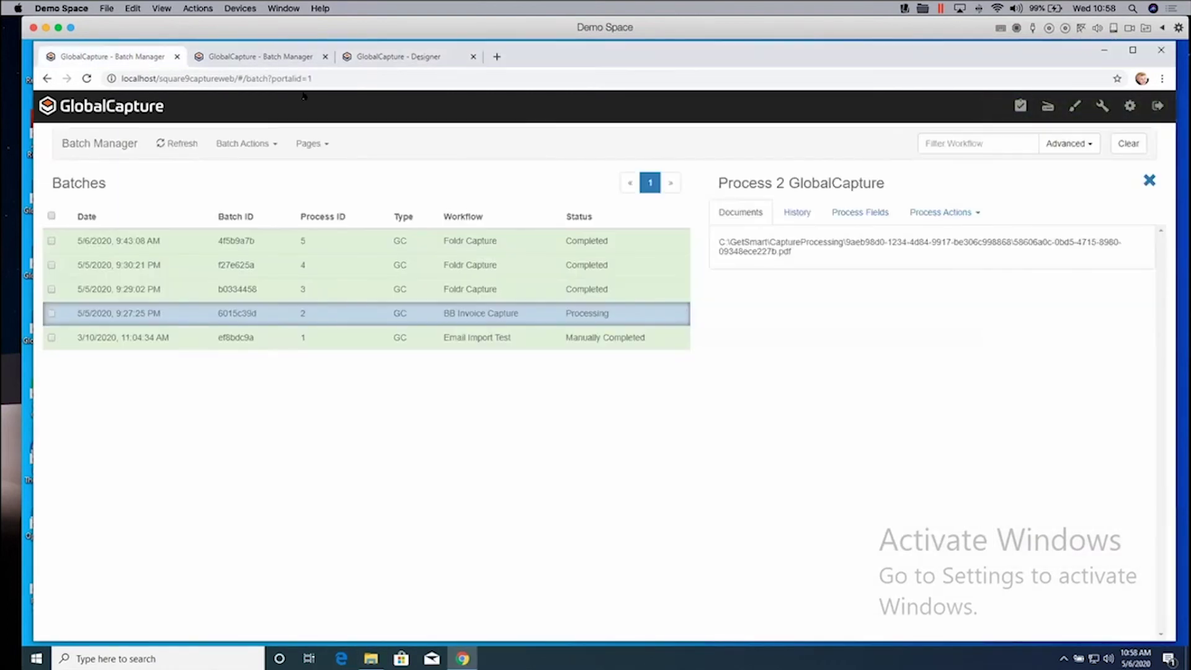
# - Refresh the batch list and check the history of process 6 in the Foldr Capture workflow
pyautogui.click(195, 144)
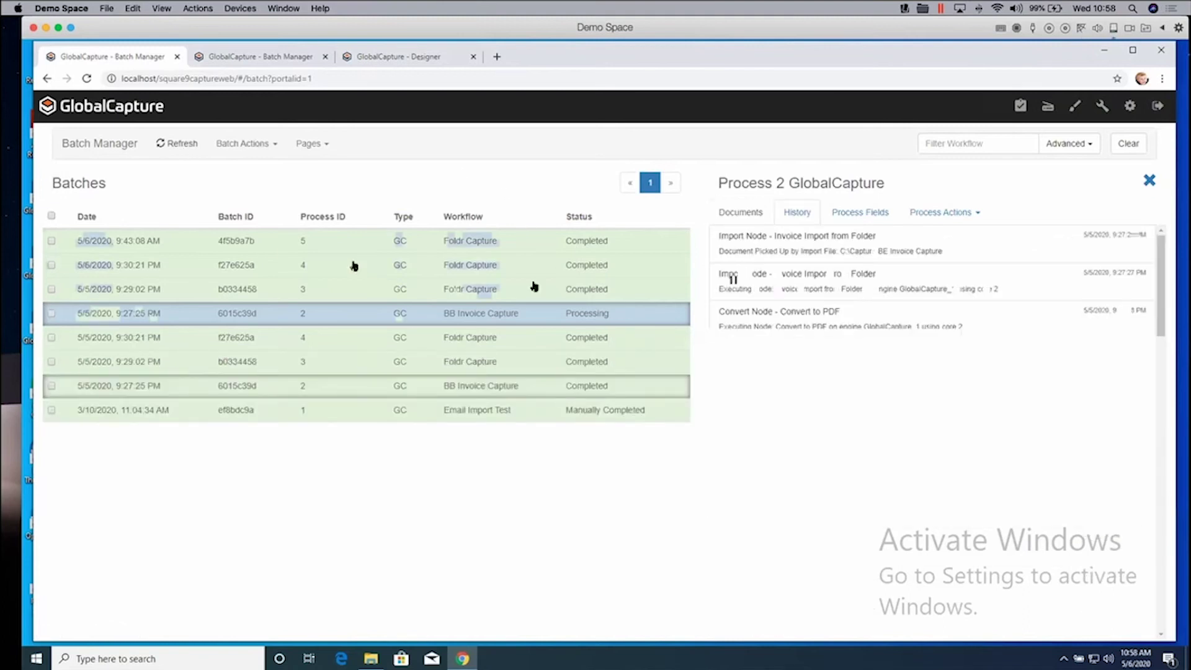
pyautogui.click(324, 295)
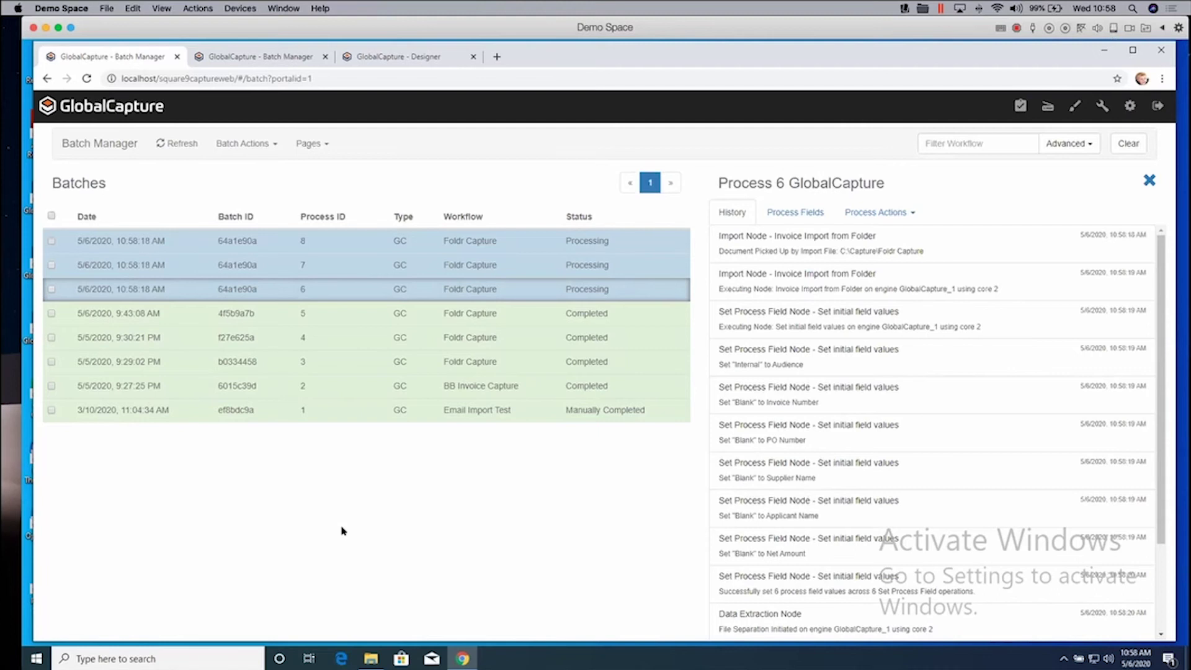
pyautogui.click(176, 143)
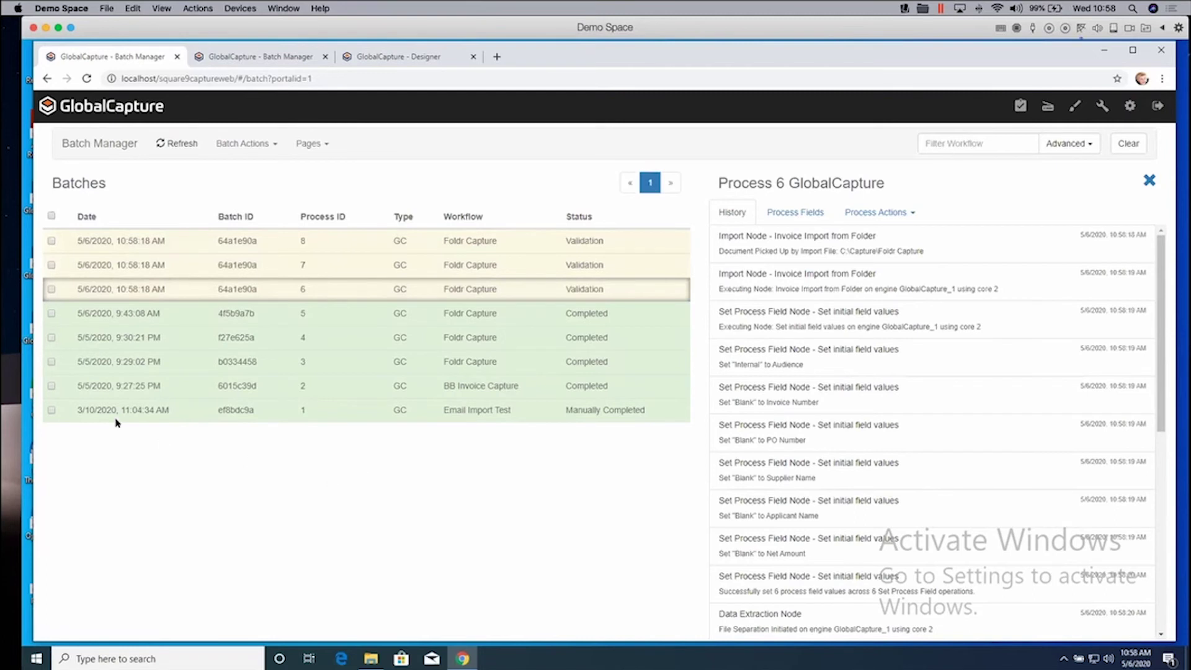
# - Mark the three Foldr Capture batches awaiting validation and open process 6 in GlobalCapture Validation
pyautogui.click(51, 241)
pyautogui.click(52, 265)
pyautogui.click(52, 289)
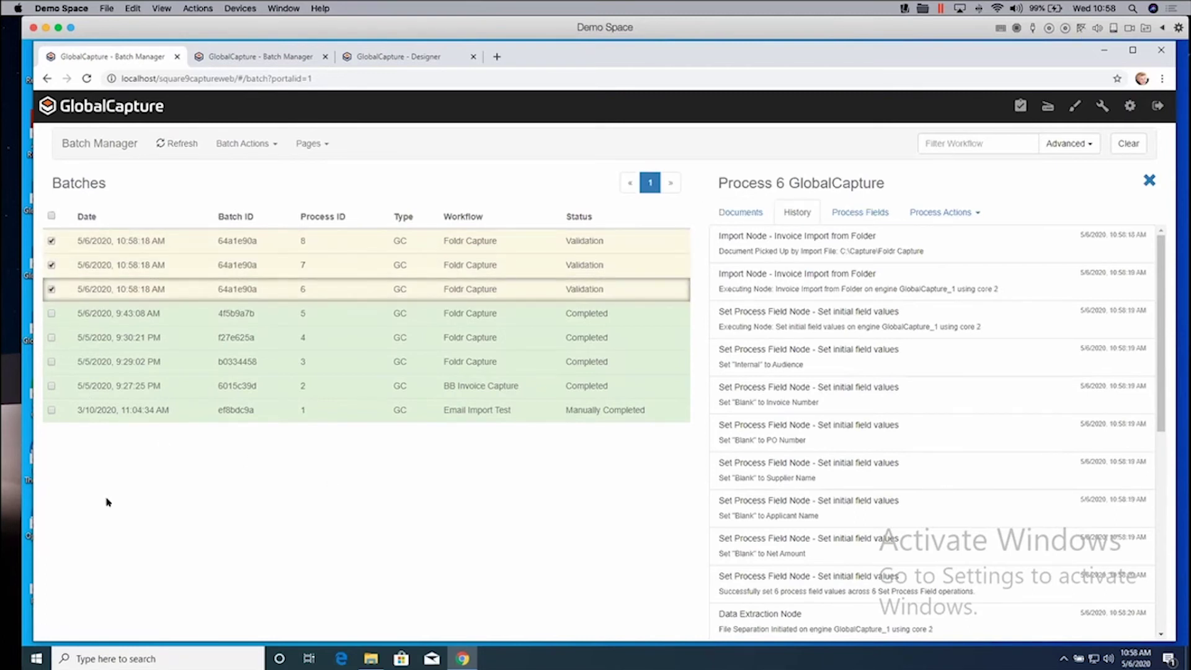
pyautogui.click(939, 214)
pyautogui.click(943, 236)
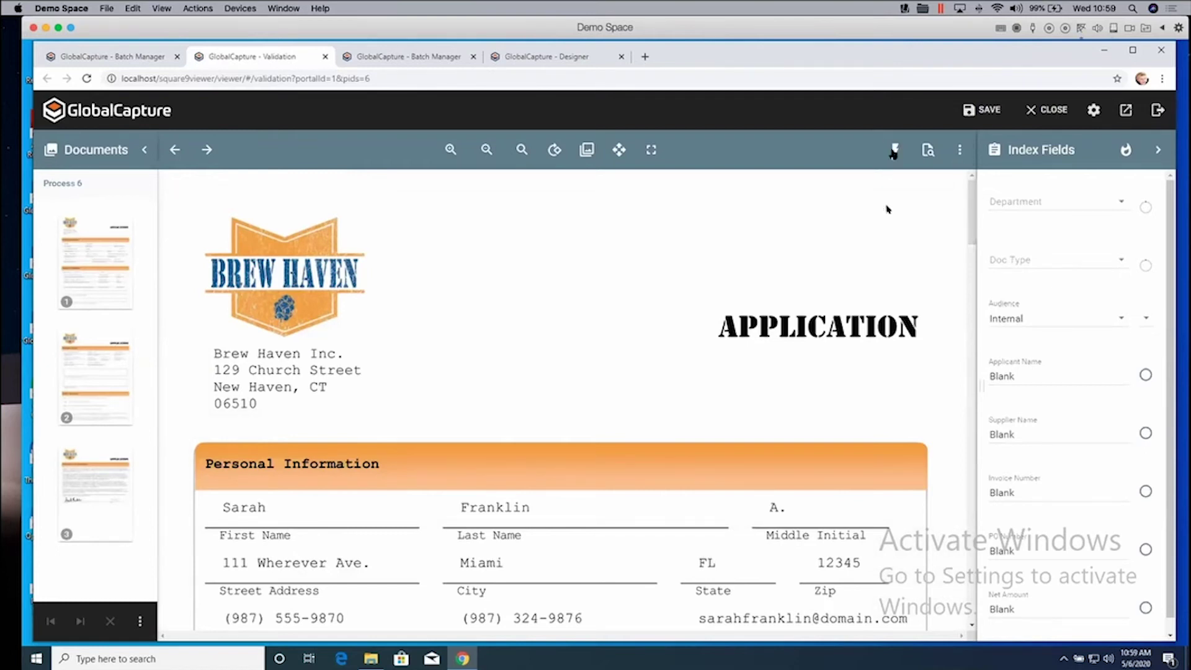
# - Turn on data capture from the page and set Department to HR and Doc Type to Application for the Brew Haven form
pyautogui.click(893, 151)
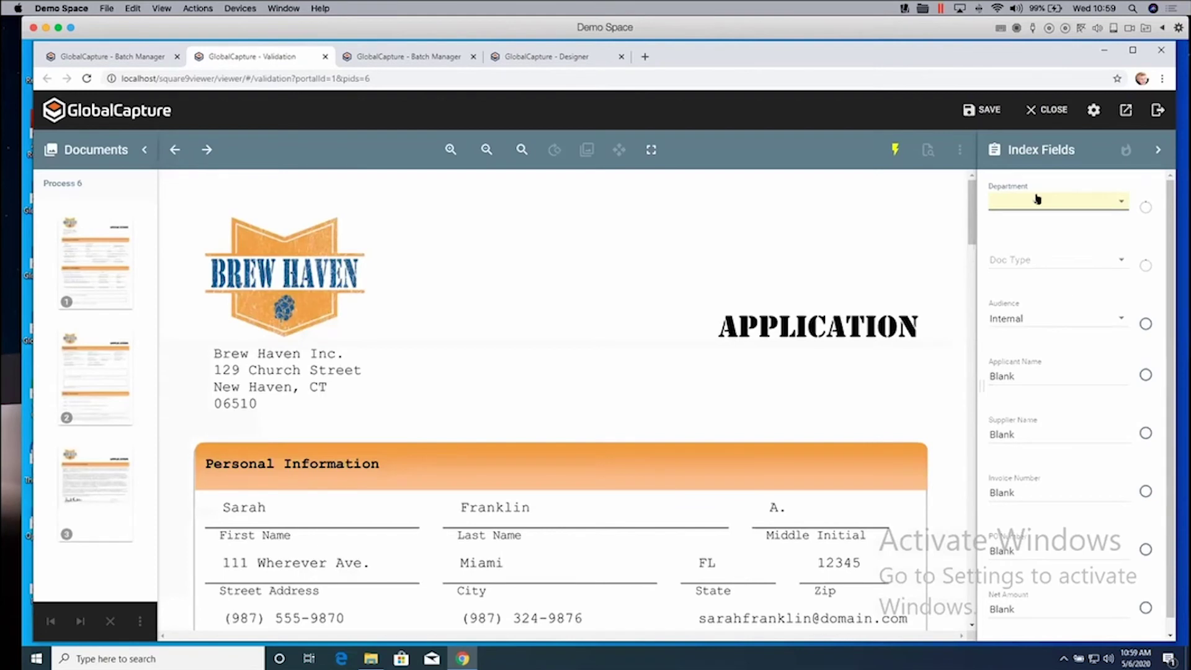
pyautogui.click(1037, 200)
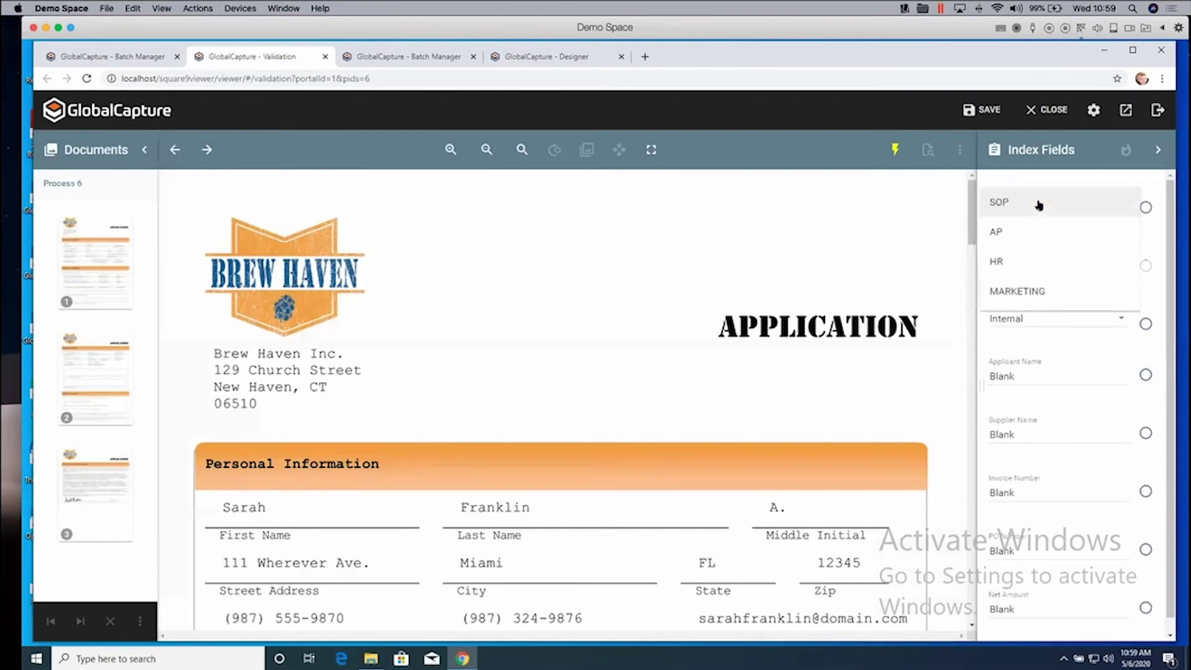
pyautogui.click(1026, 263)
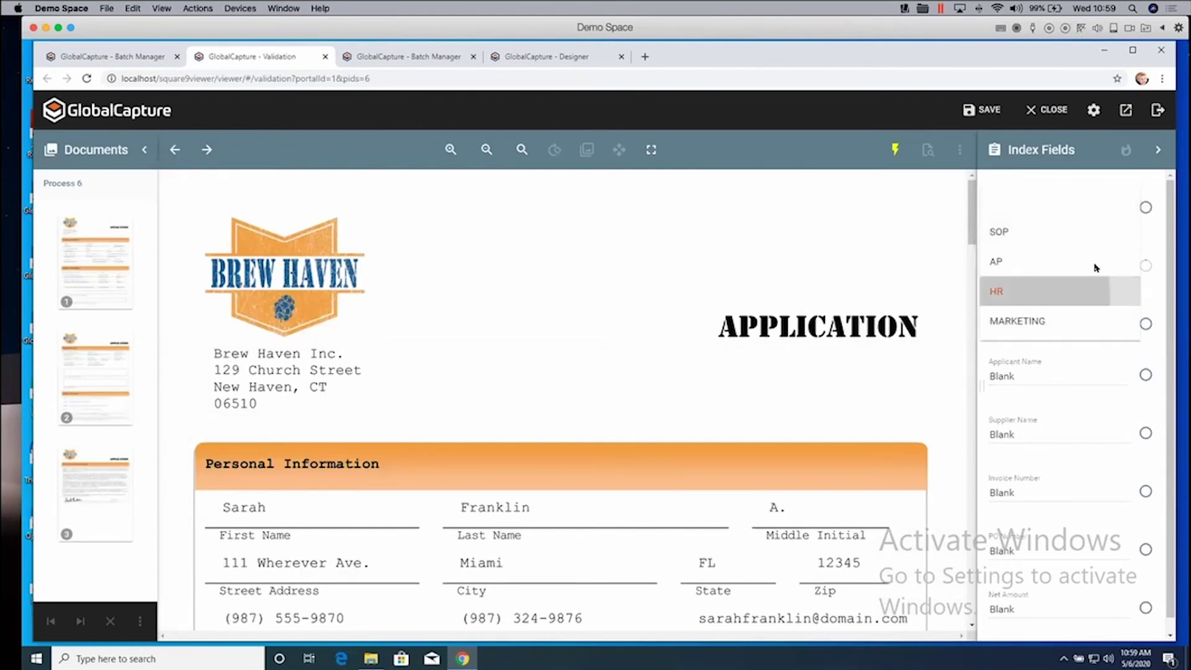
pyautogui.click(1040, 261)
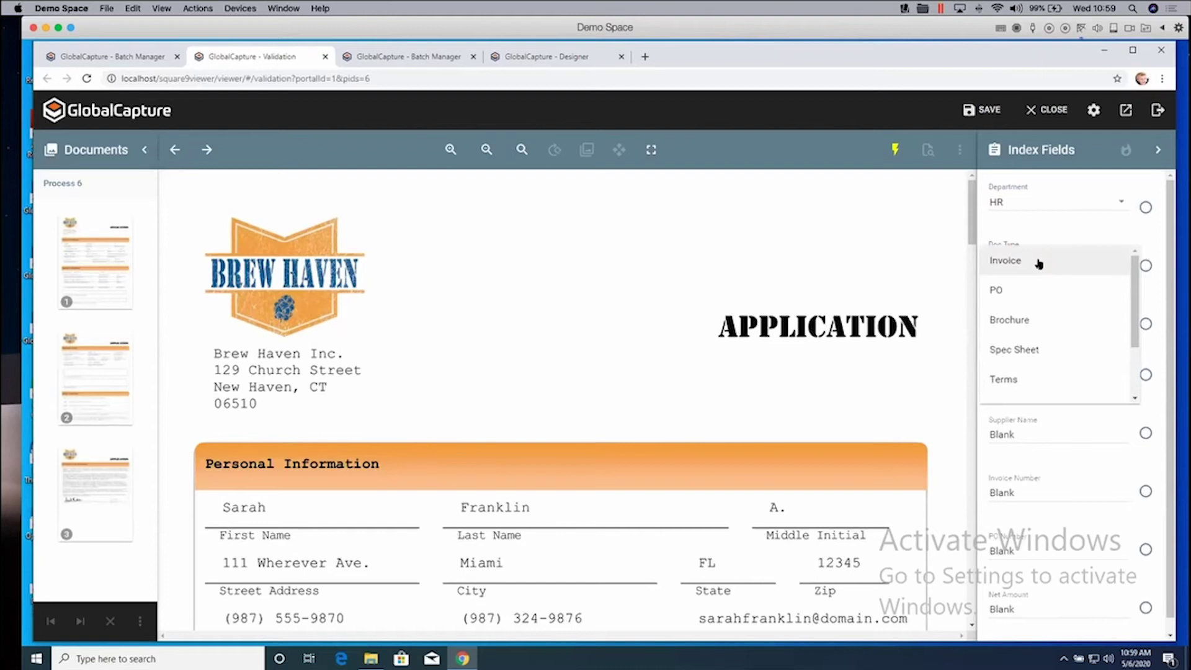
pyautogui.scroll(-3, 1079, 322)
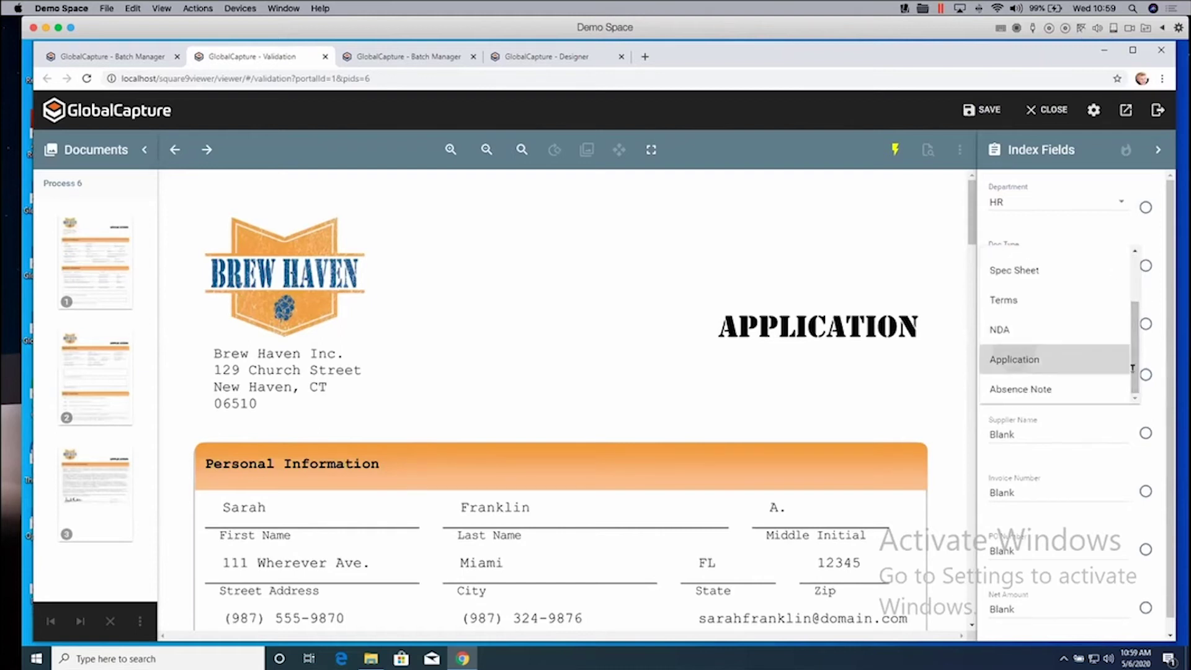
pyautogui.click(1110, 365)
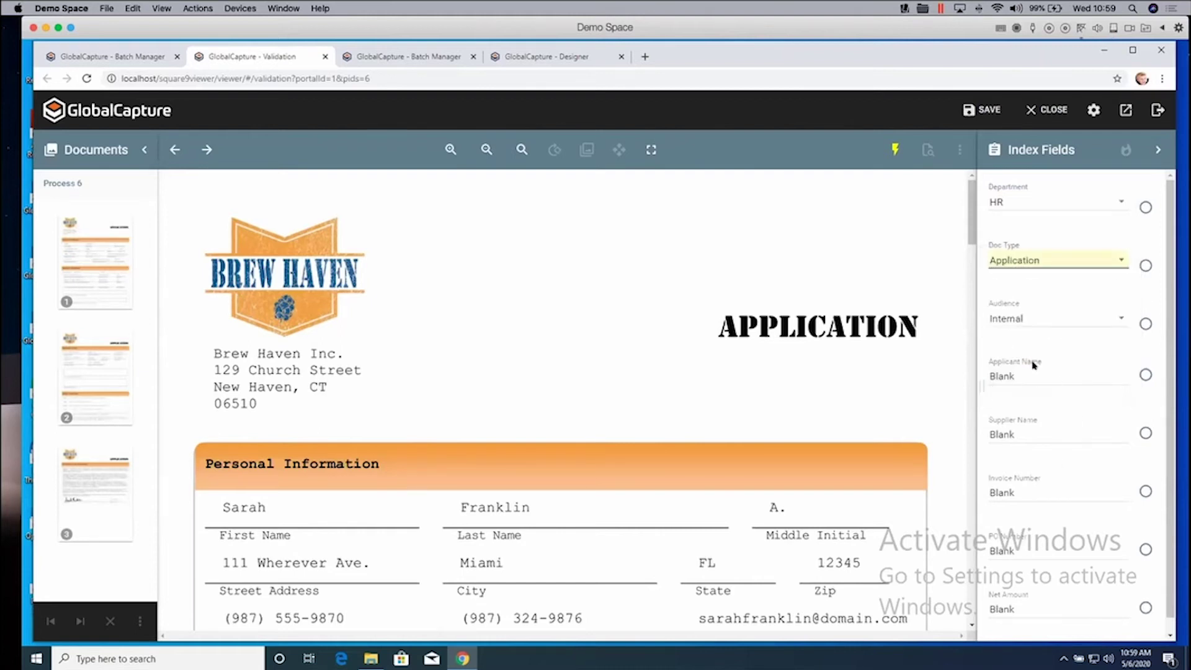
# - Capture the applicant's first and last name from the form into Applicant Name and save with Process Document
pyautogui.moveTo(1021, 377); pyautogui.dragTo(989, 376)
pyautogui.moveTo(214, 504); pyautogui.dragTo(572, 515)
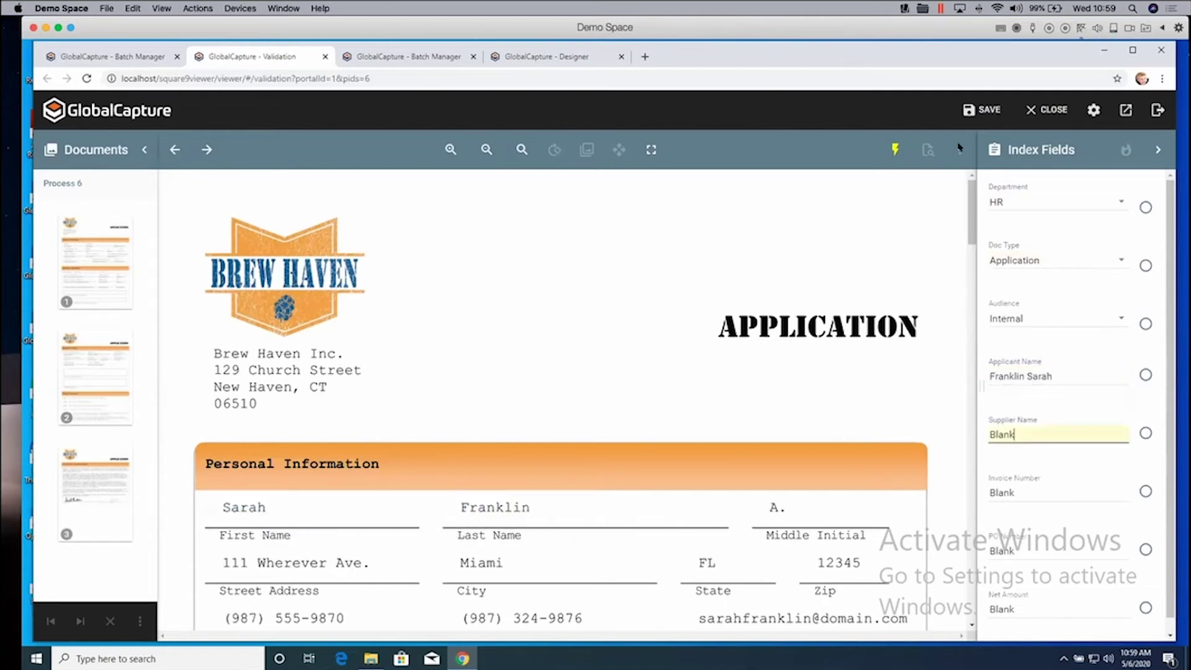
pyautogui.click(983, 110)
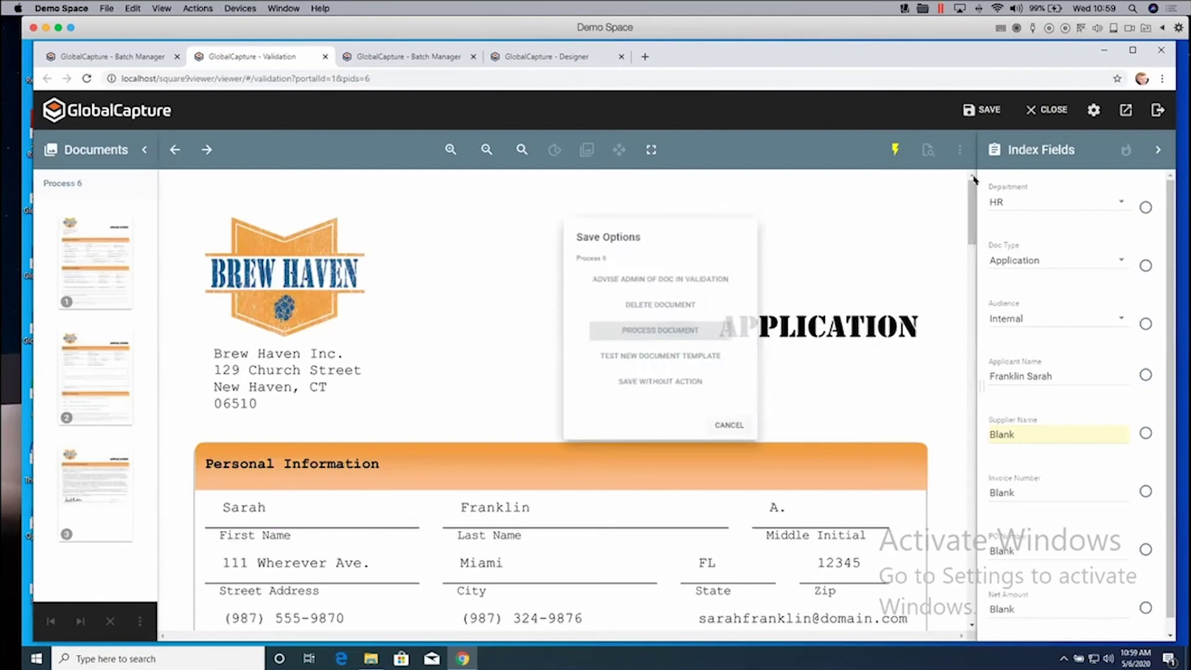
pyautogui.click(660, 330)
# - Open process 7 from the batch list in GlobalCapture Validation
pyautogui.click(486, 267)
pyautogui.click(938, 212)
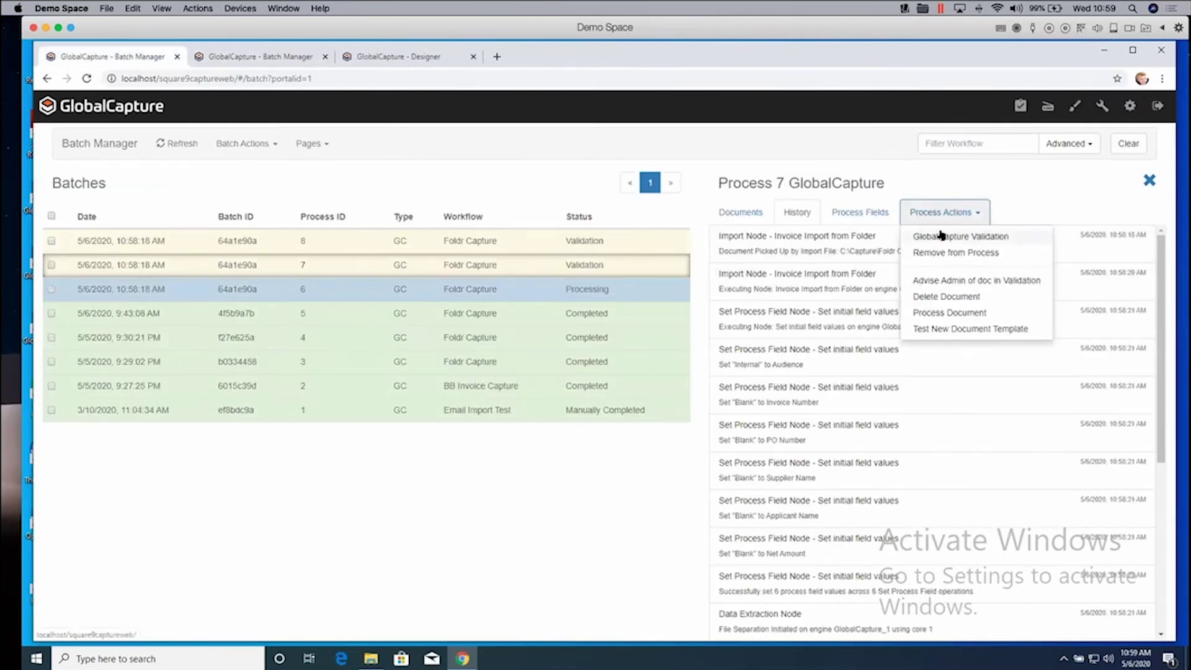
pyautogui.click(941, 236)
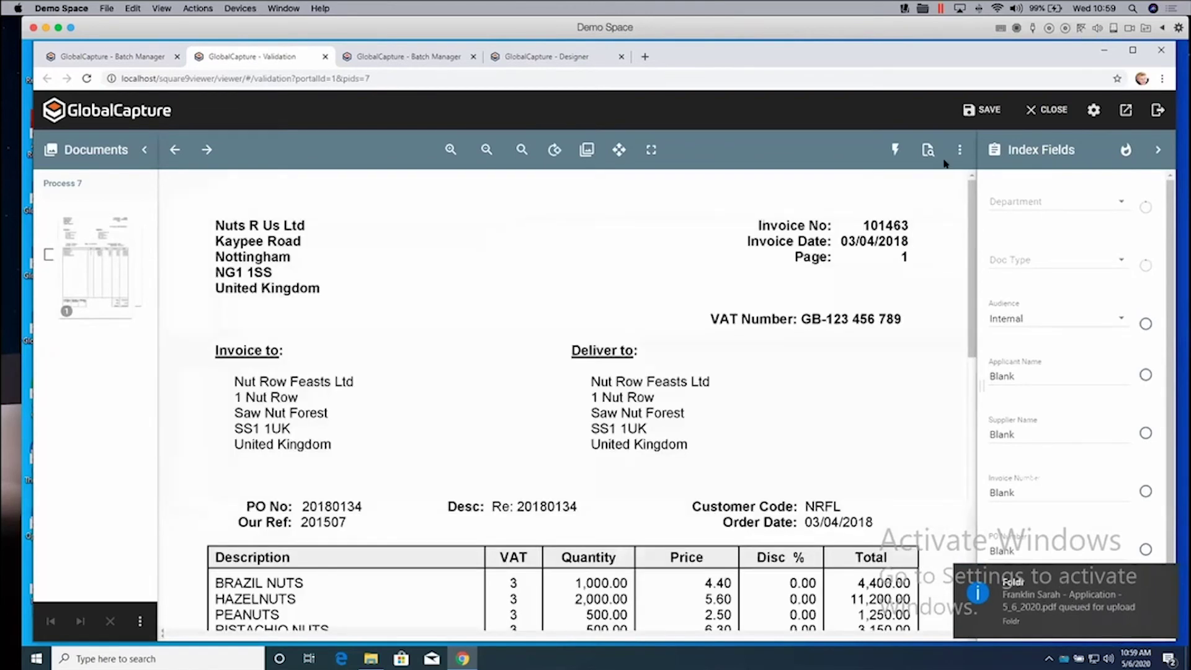
# - Turn on data capture from the page and set the invoice's Department to AP and Doc Type to Invoice
pyautogui.click(895, 150)
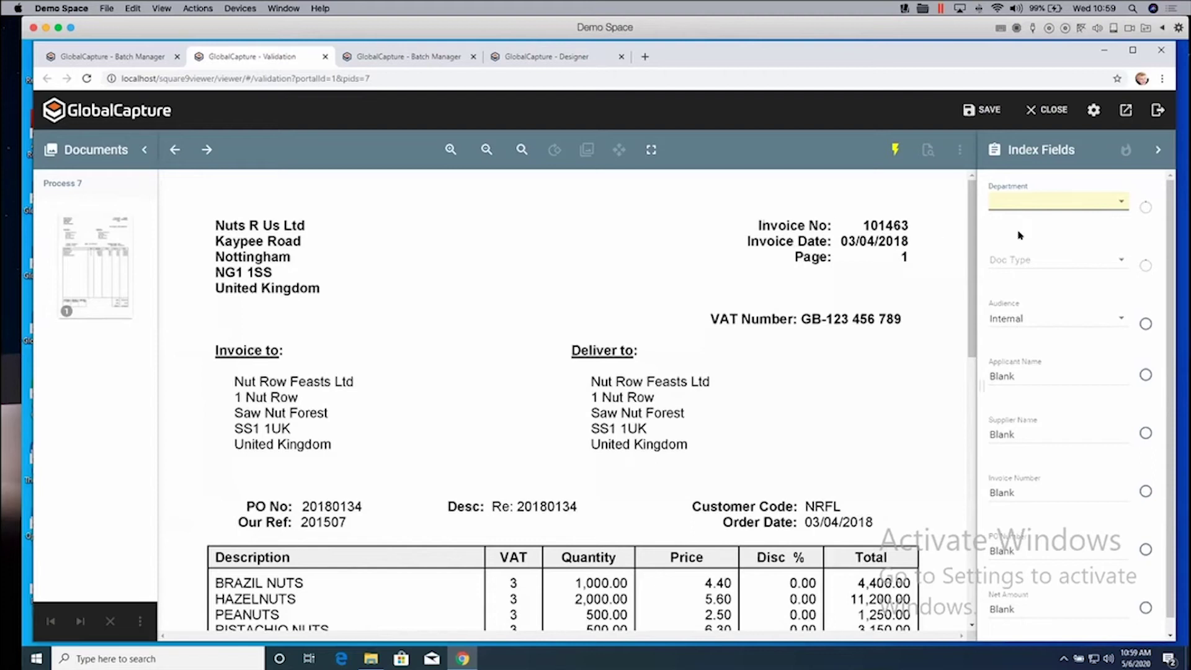
pyautogui.click(1049, 205)
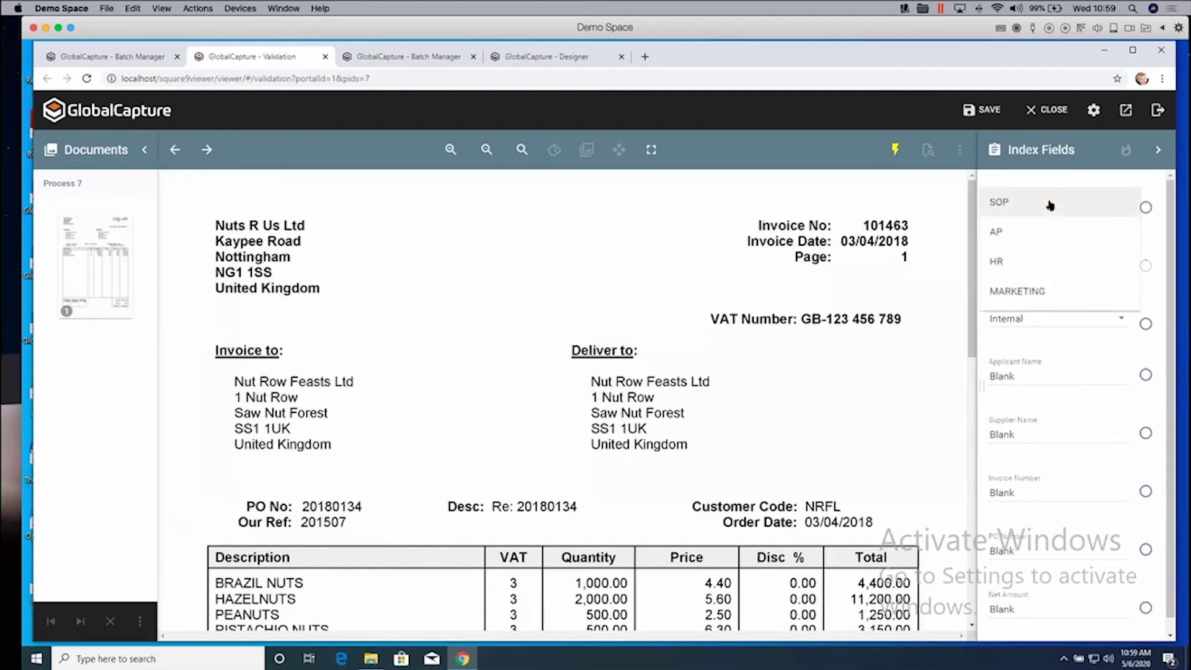
pyautogui.click(1098, 233)
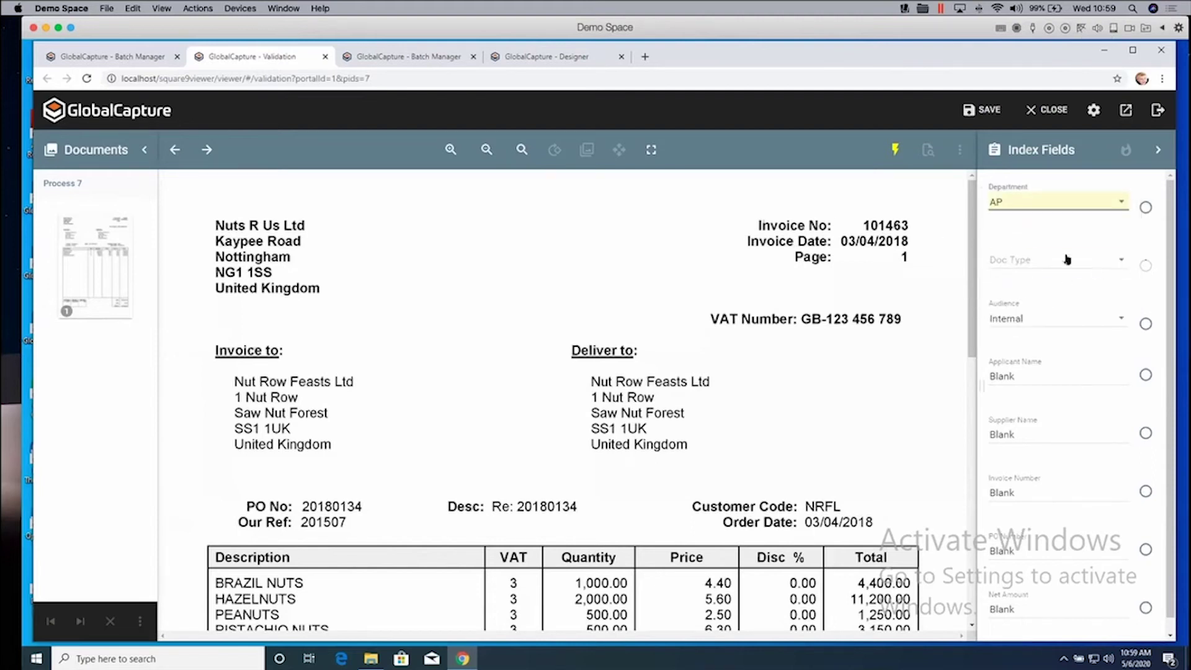
pyautogui.click(1067, 259)
pyautogui.click(1032, 287)
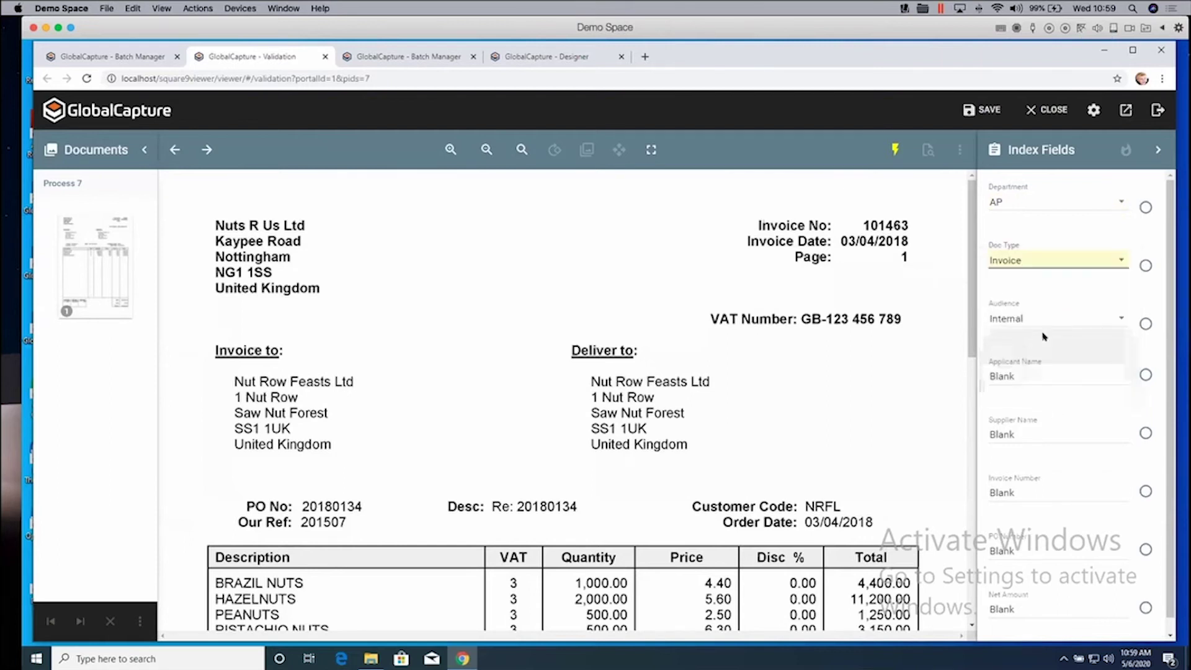
# - Capture Supplier Name Nuts R Us Ltd, the invoice number and the PO number from the invoice page
pyautogui.click(1027, 434)
pyautogui.moveTo(194, 213); pyautogui.dragTo(341, 232)
pyautogui.moveTo(863, 220); pyautogui.dragTo(892, 227)
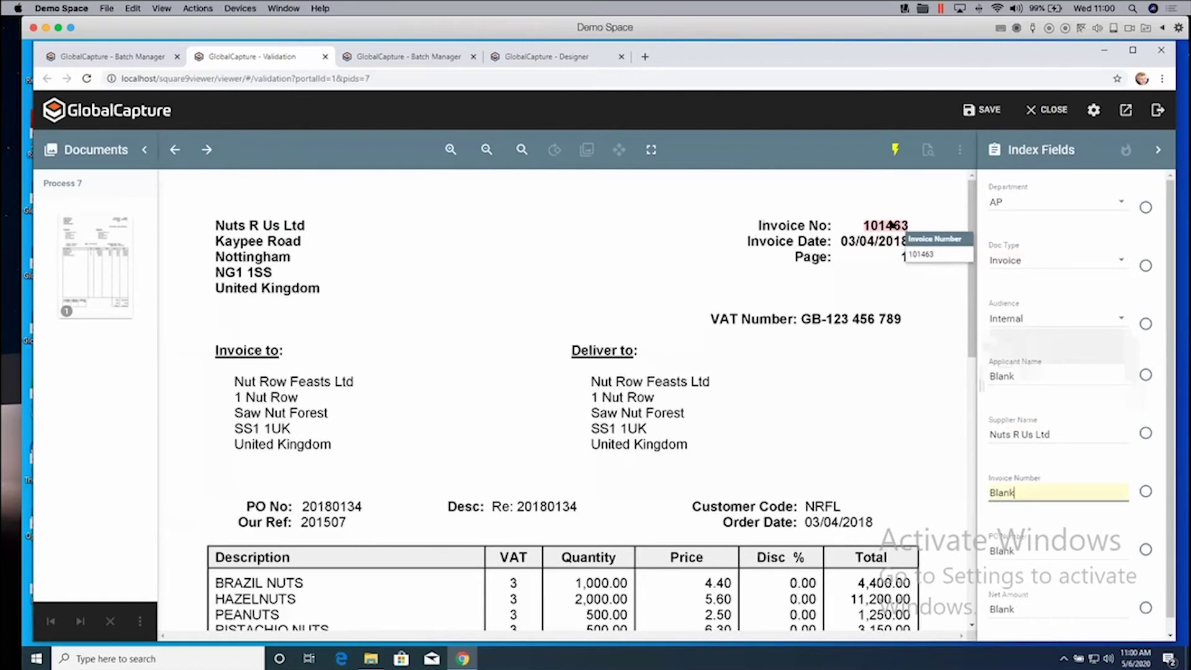
pyautogui.moveTo(302, 500); pyautogui.dragTo(360, 517)
# - Capture Net Amount £20,000.00 from the invoice totals and save with Process Document
pyautogui.scroll(-1, 1074, 446)
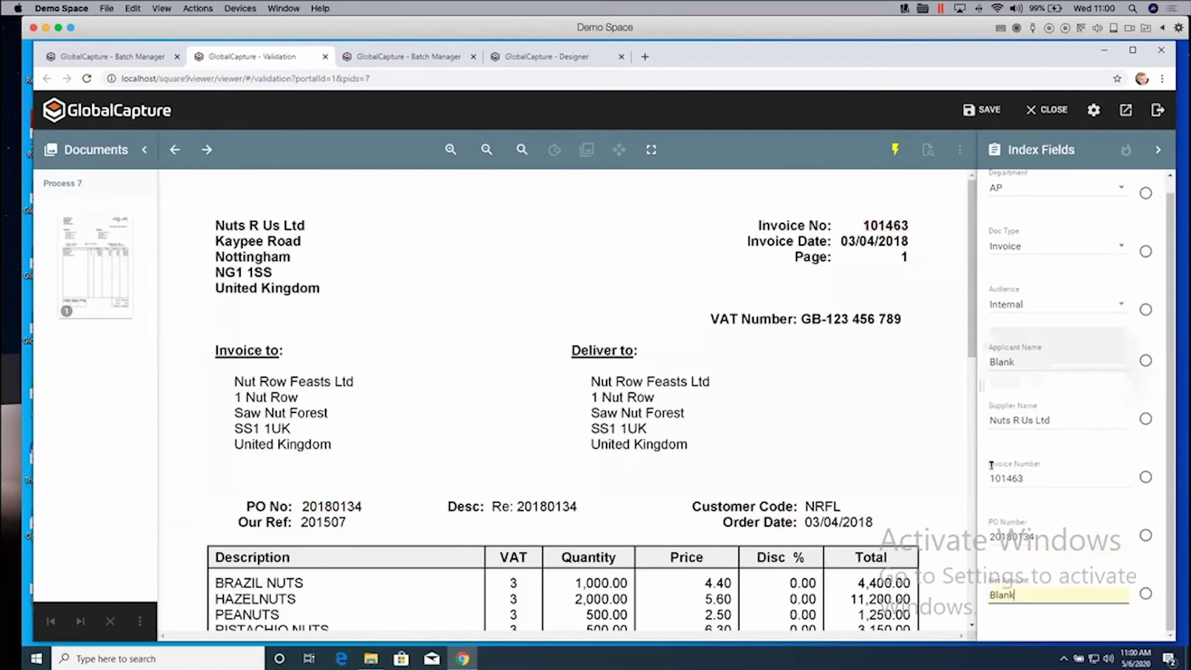
pyautogui.moveTo(968, 349); pyautogui.dragTo(980, 571)
pyautogui.moveTo(842, 555); pyautogui.dragTo(912, 571)
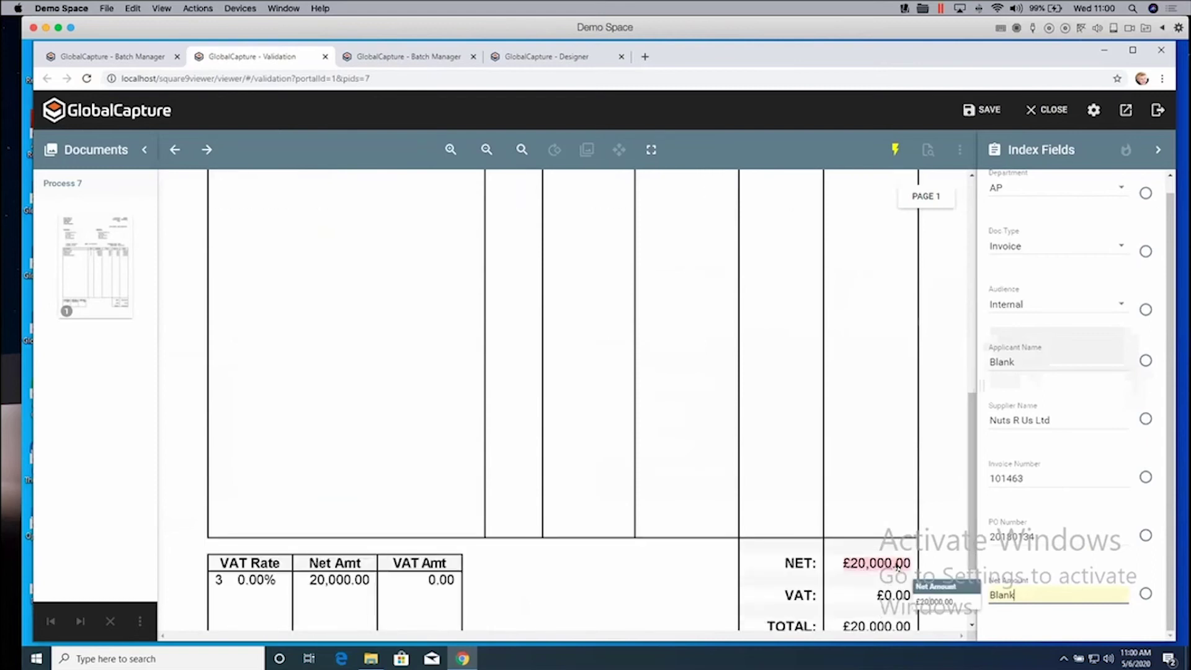
pyautogui.click(982, 116)
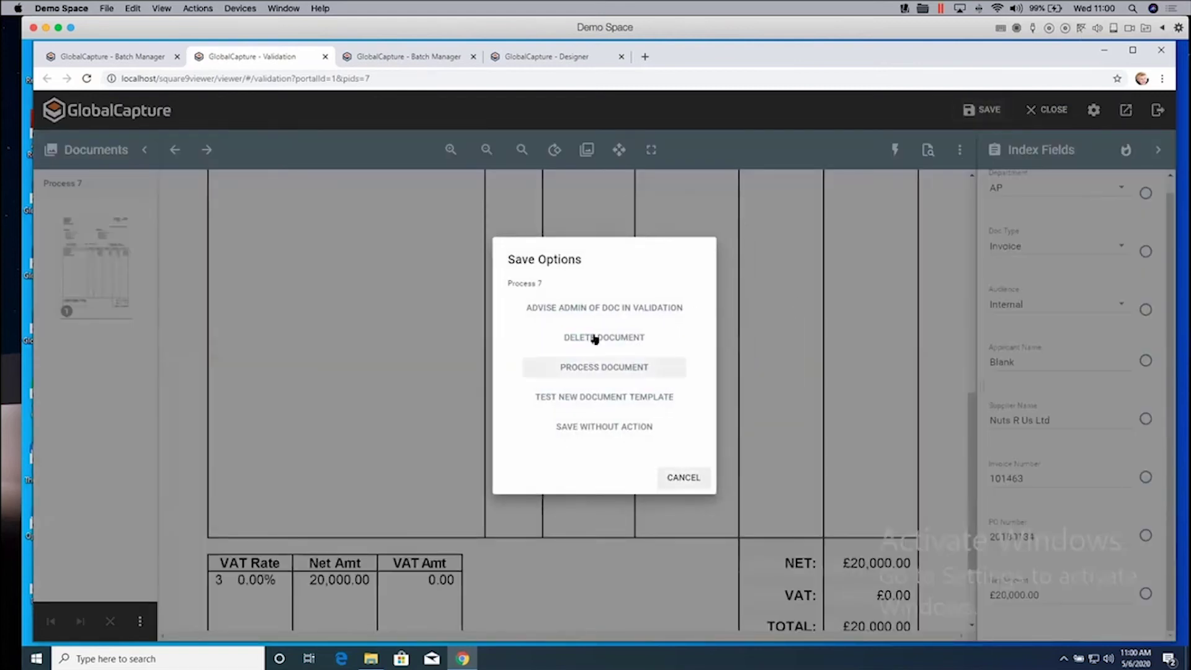
pyautogui.click(601, 370)
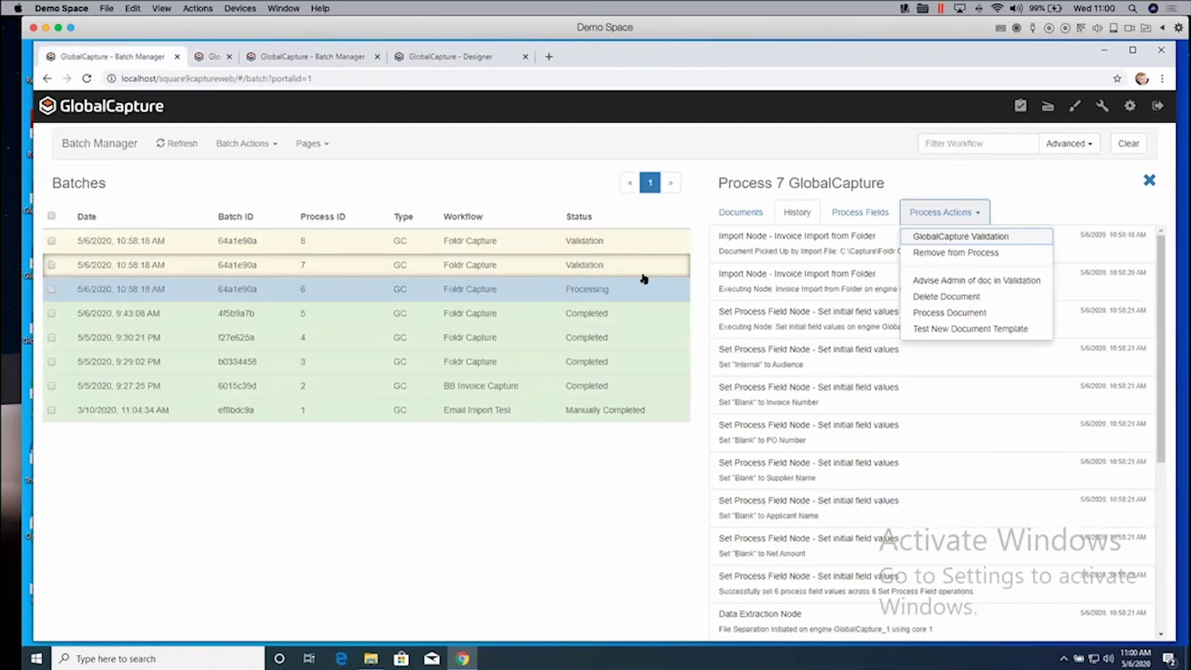
# - Check the process fields of process 8 and open it in GlobalCapture Validation
pyautogui.click(343, 240)
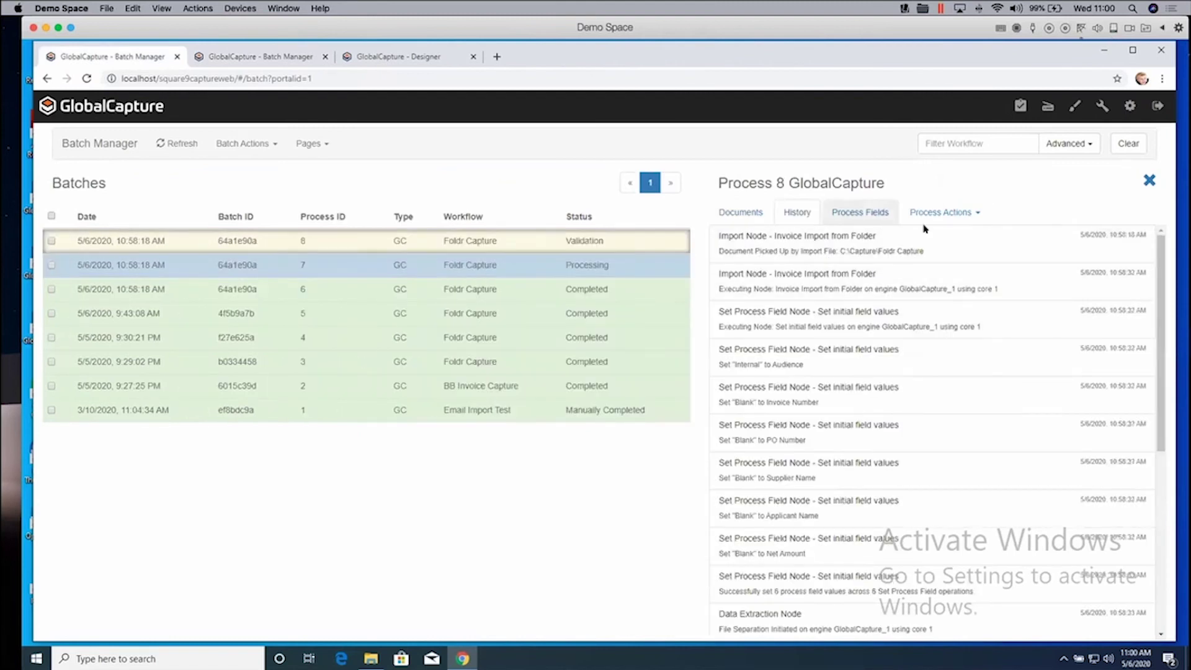
pyautogui.click(868, 214)
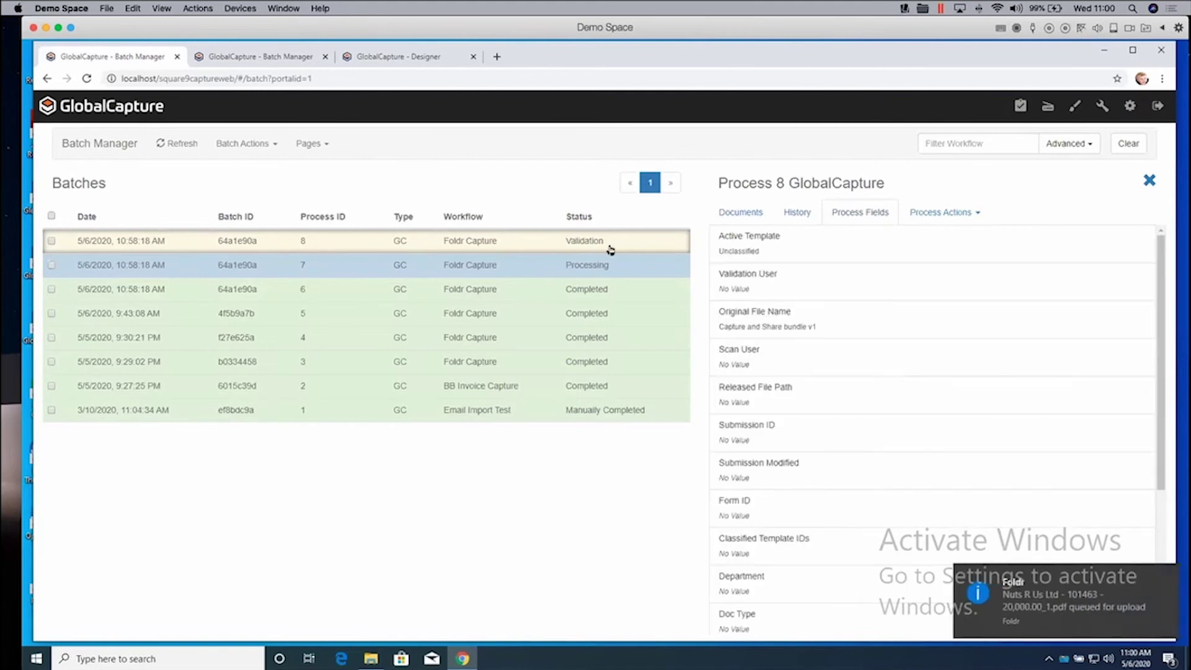
pyautogui.click(983, 216)
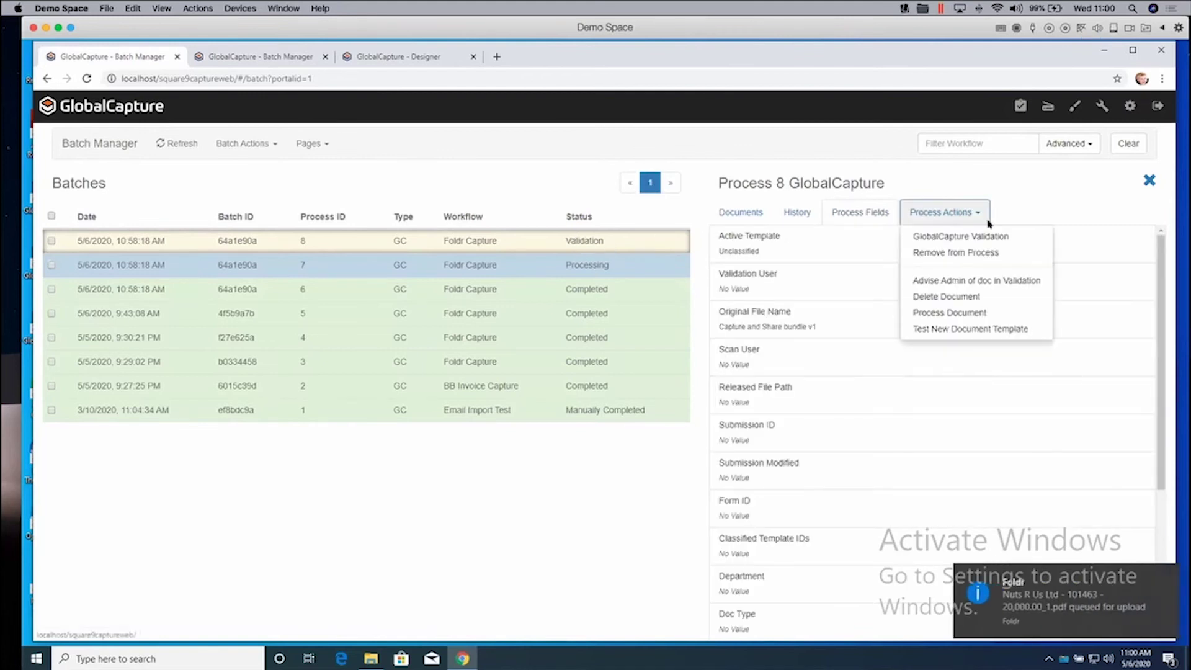
pyautogui.click(1015, 240)
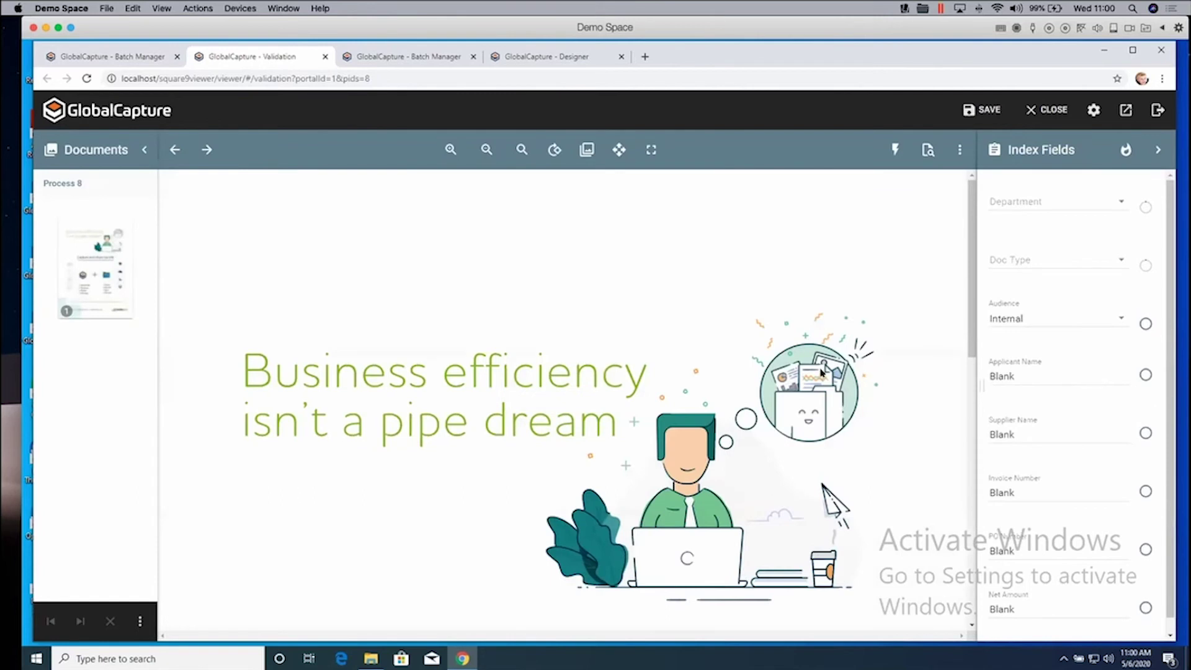
# - Set the brochure's Audience to External, Department to MARKETING and Doc Type to Brochure
pyautogui.click(1041, 320)
pyautogui.click(1037, 345)
pyautogui.click(1078, 205)
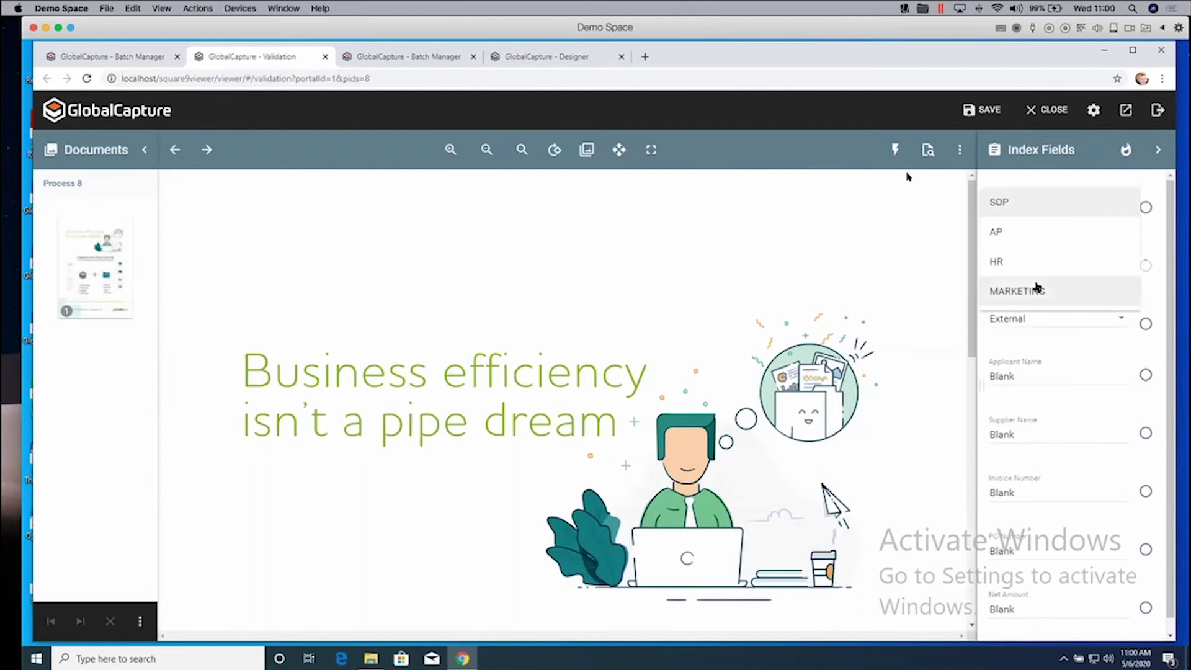
pyautogui.click(1036, 287)
pyautogui.click(1079, 263)
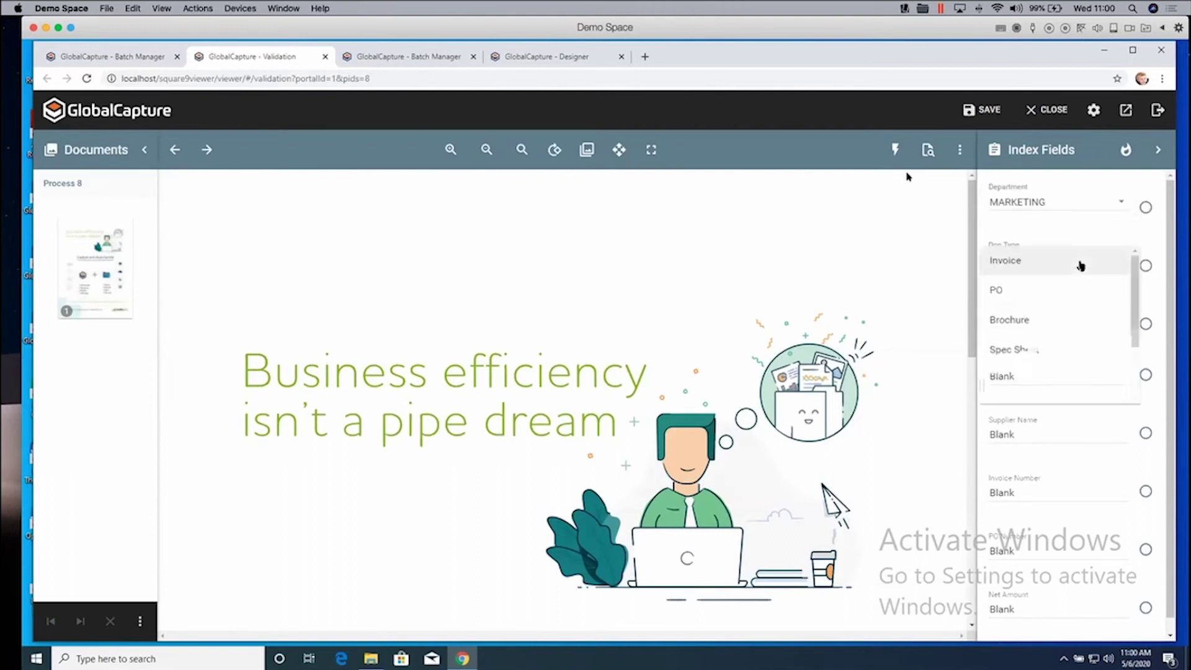
pyautogui.click(1045, 317)
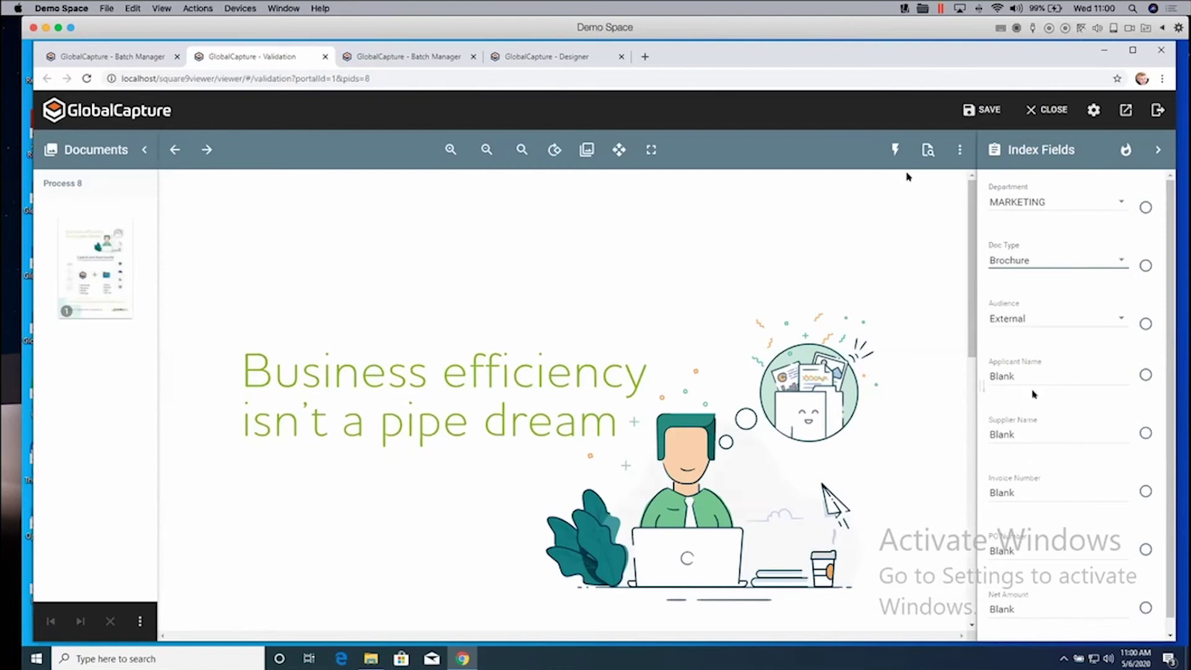
# - Replace the brochure's Supplier Name with a person's first name and save with Process Document
pyautogui.moveTo(965, 304)
pyautogui.mouseDown()
pyautogui.moveTo(968, 558)
pyautogui.moveTo(971, 297)
pyautogui.mouseUp()
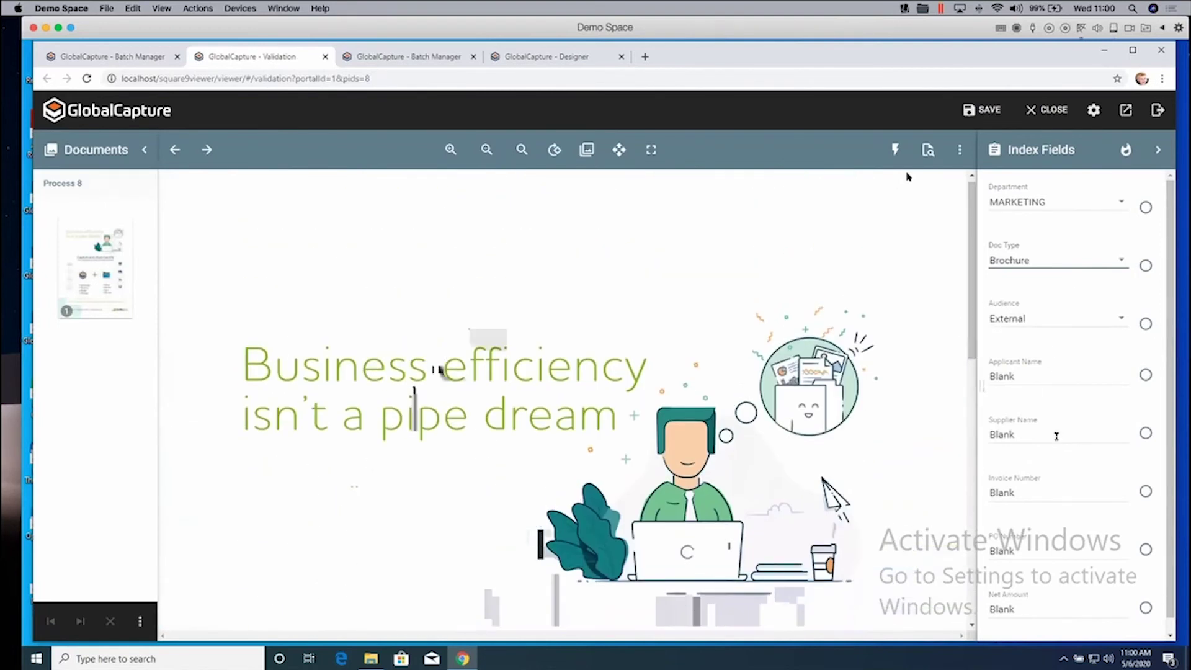
pyautogui.click(1040, 432)
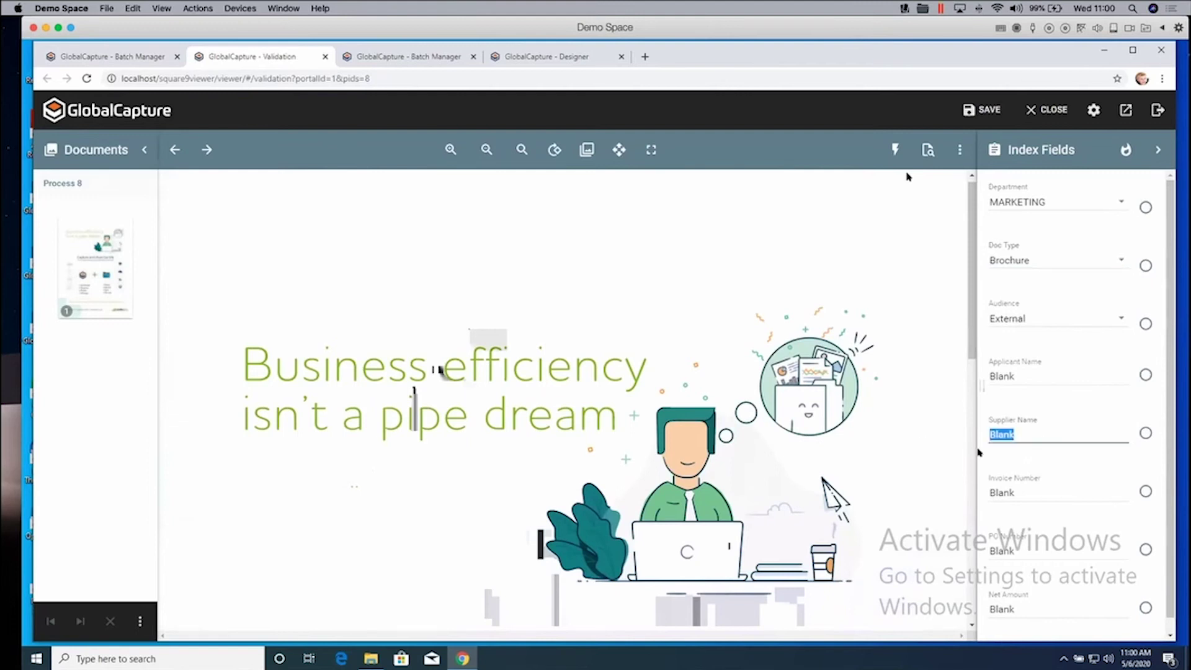
pyautogui.write('Ben')
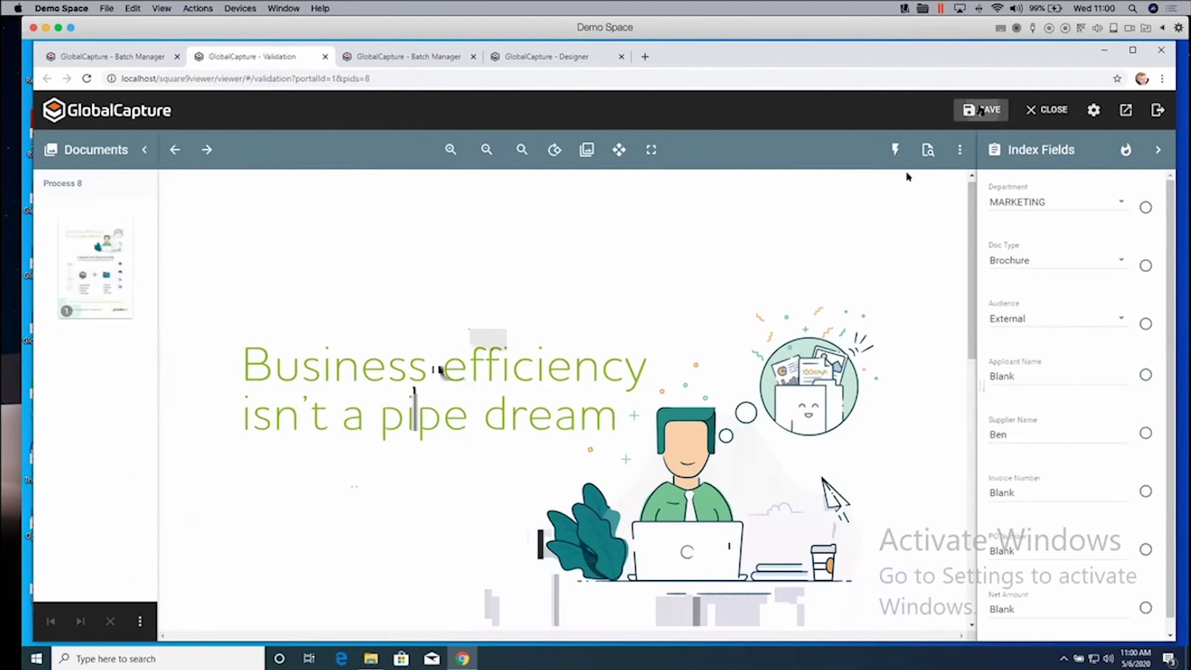
pyautogui.click(980, 112)
pyautogui.click(629, 368)
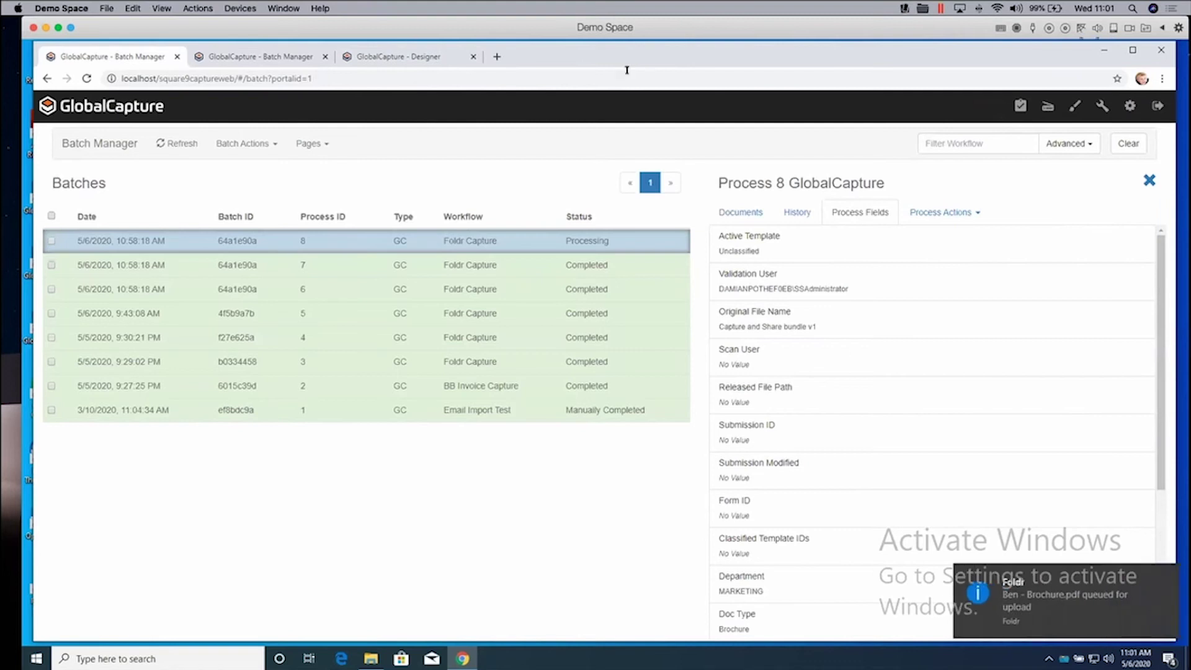
# - Switch to Safari and sign in to the branded Foldr portal with the saved username and account password
pyautogui.moveTo(681, 29); pyautogui.dragTo(690, 29)
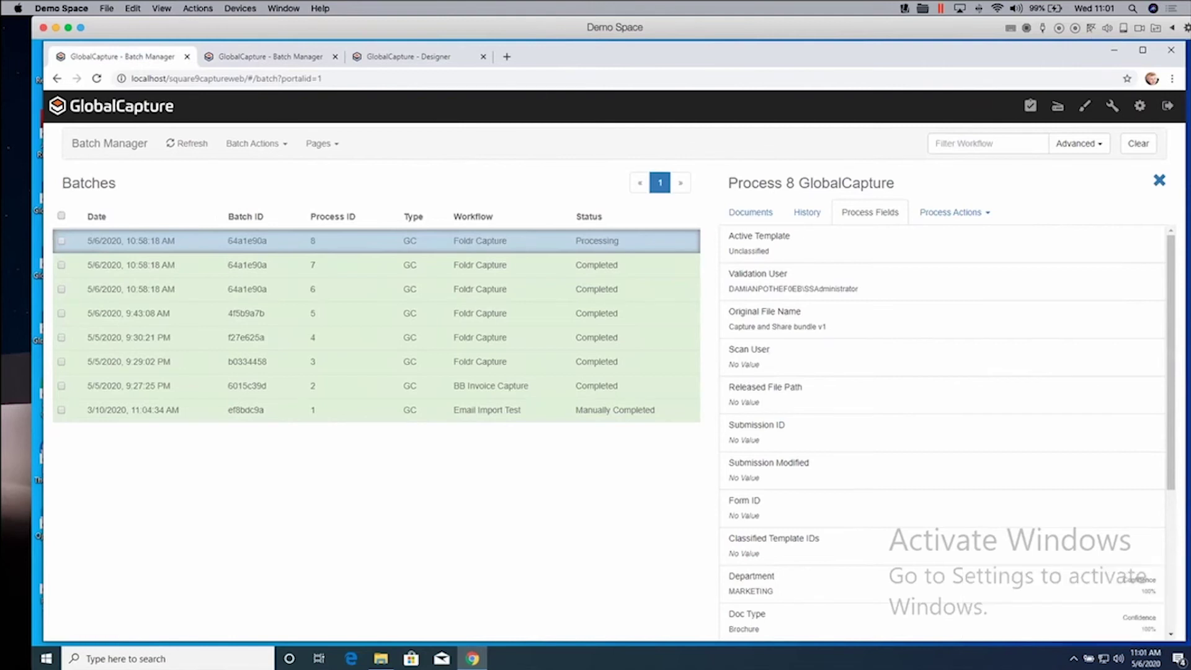
pyautogui.press('super+Tab')
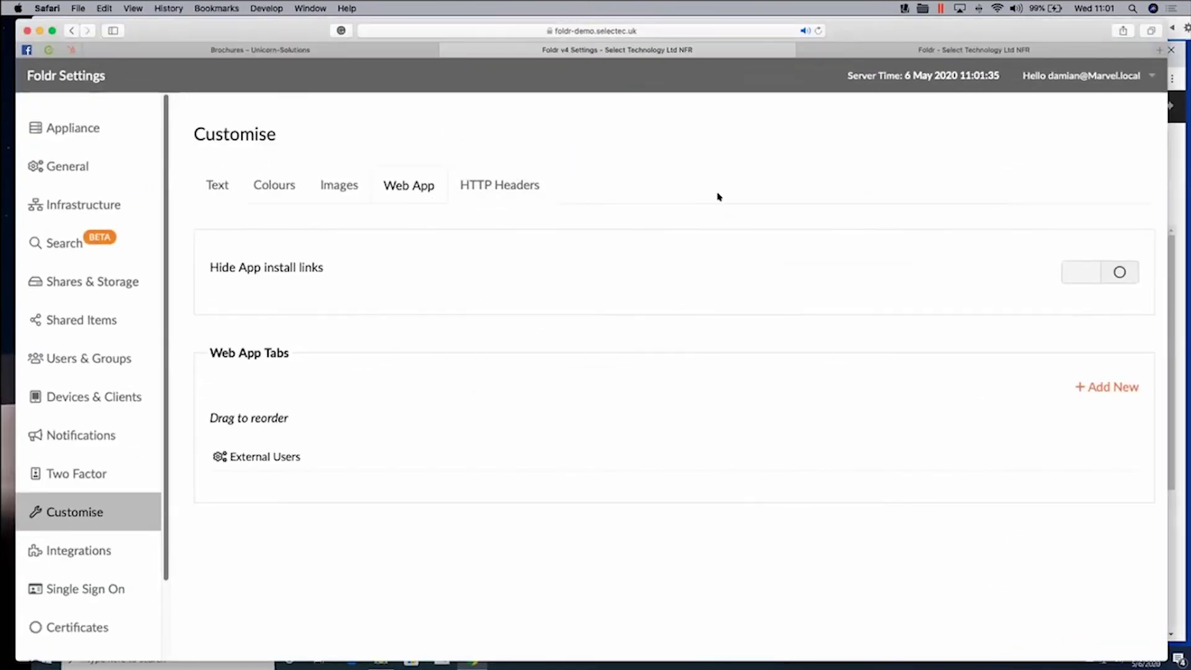
pyautogui.click(943, 50)
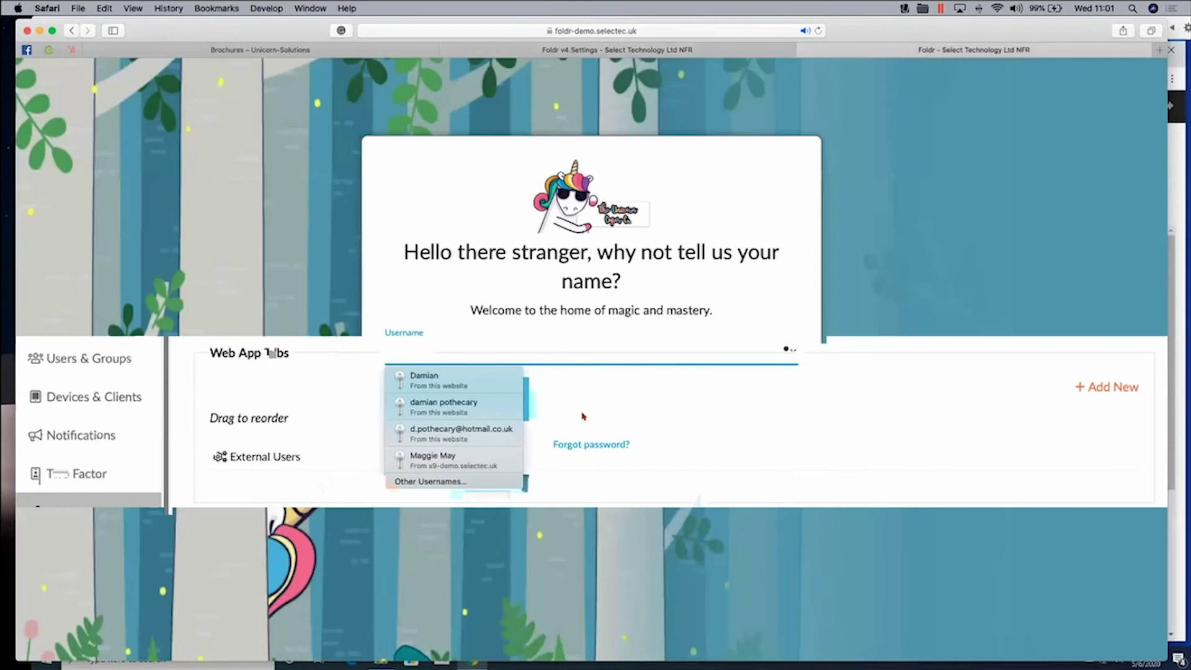
pyautogui.click(427, 383)
pyautogui.click(619, 399)
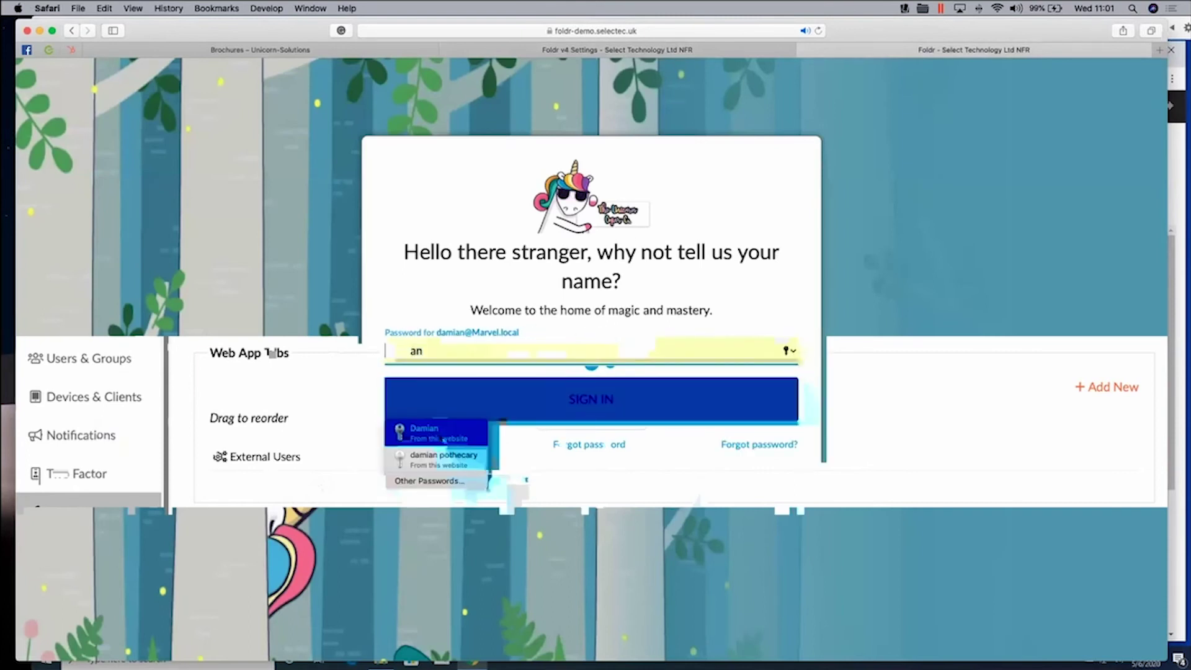
pyautogui.click(435, 426)
pyautogui.click(594, 388)
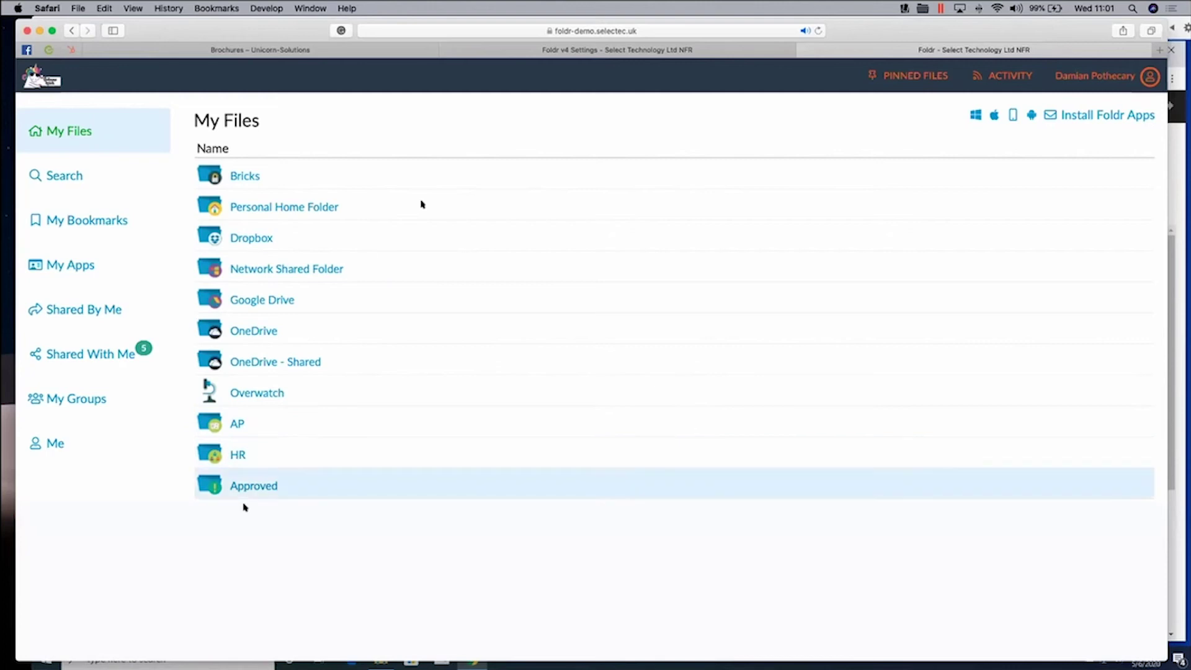
# - Open the Invoices folder inside the AP share to check the filed invoices
pyautogui.click(276, 422)
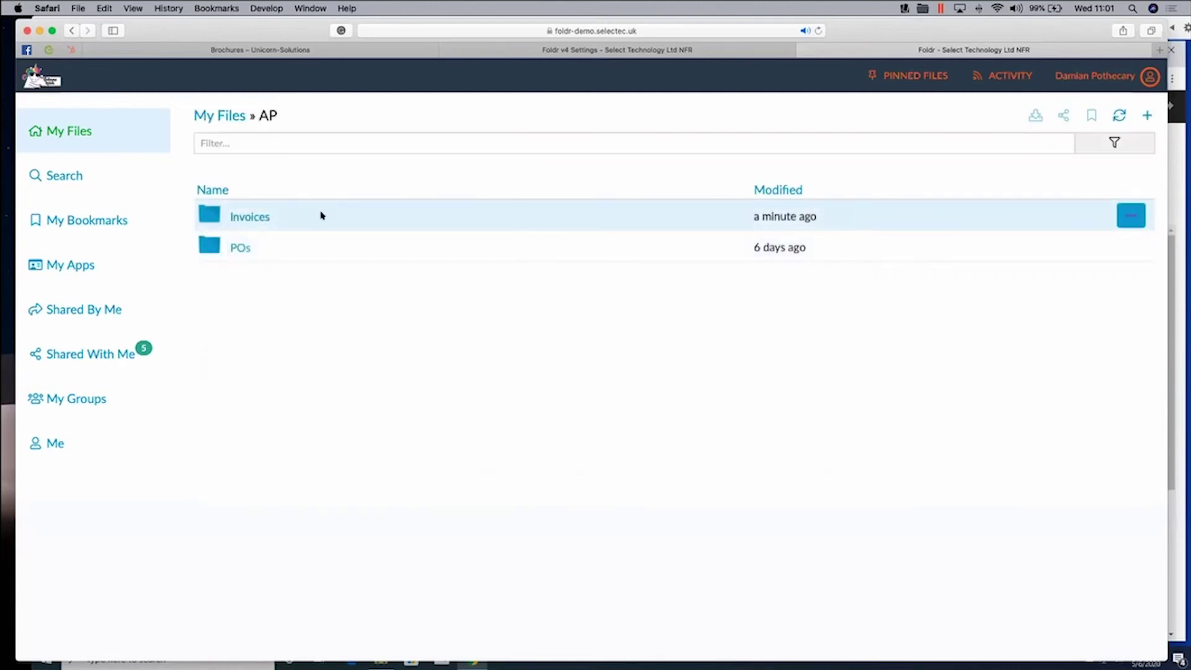
pyautogui.click(276, 216)
pyautogui.click(208, 212)
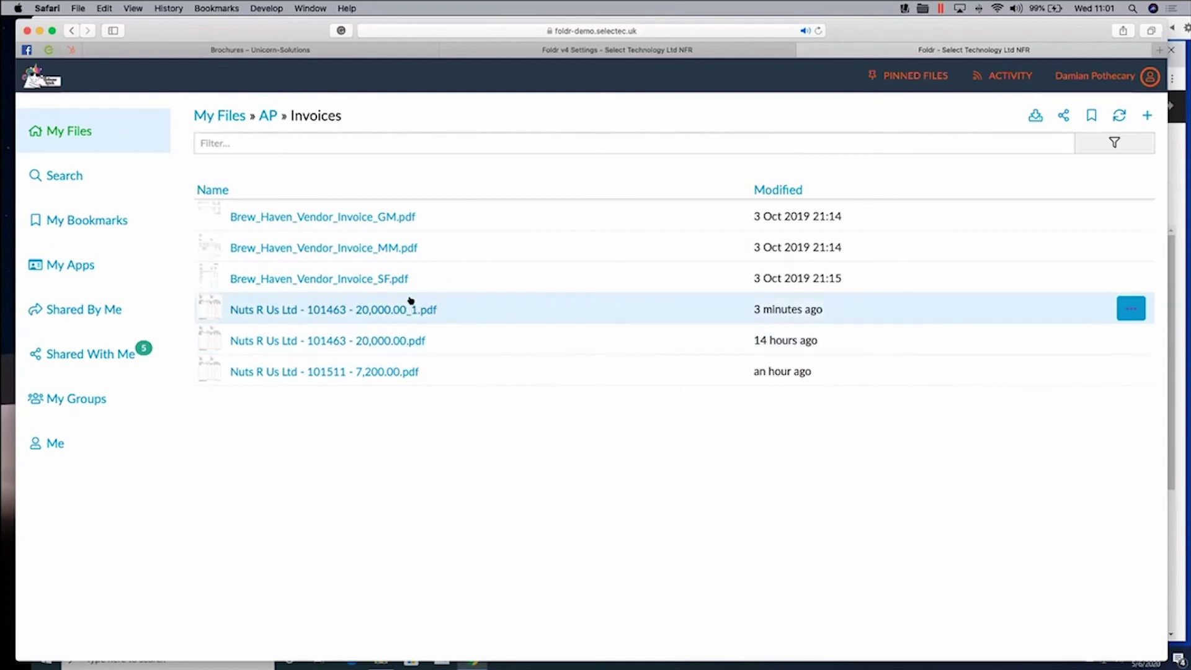
# - Visit the Unicorn-Solutions home page and reopen its Brochures page to check the published brochures
pyautogui.click(335, 51)
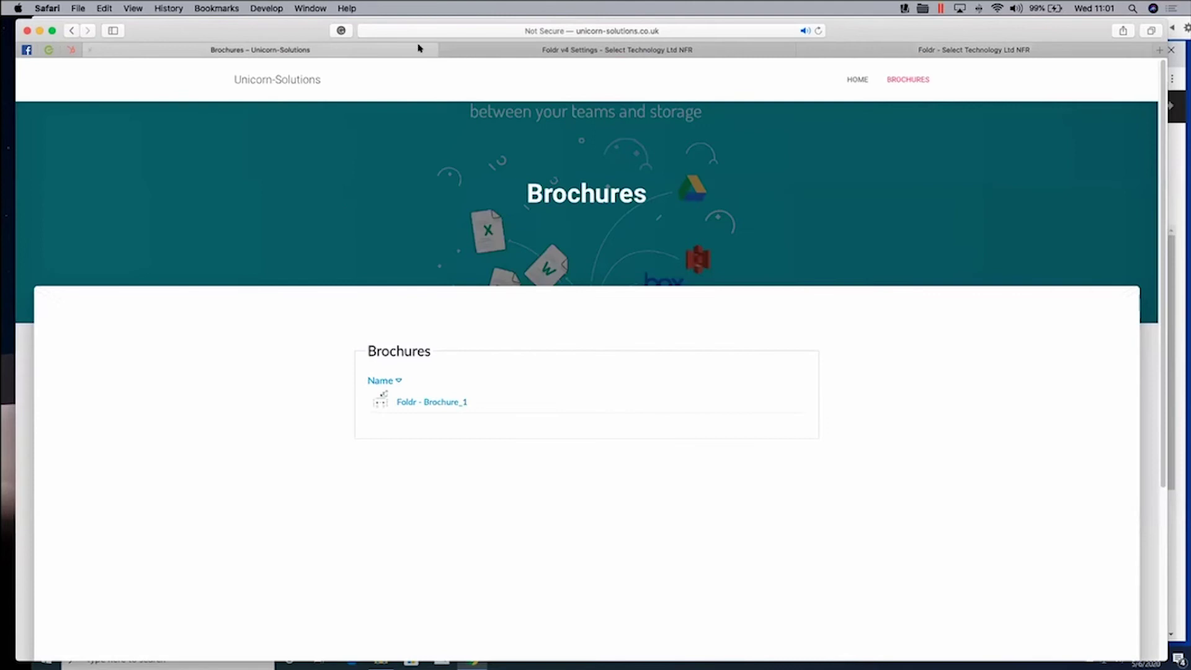
pyautogui.click(858, 80)
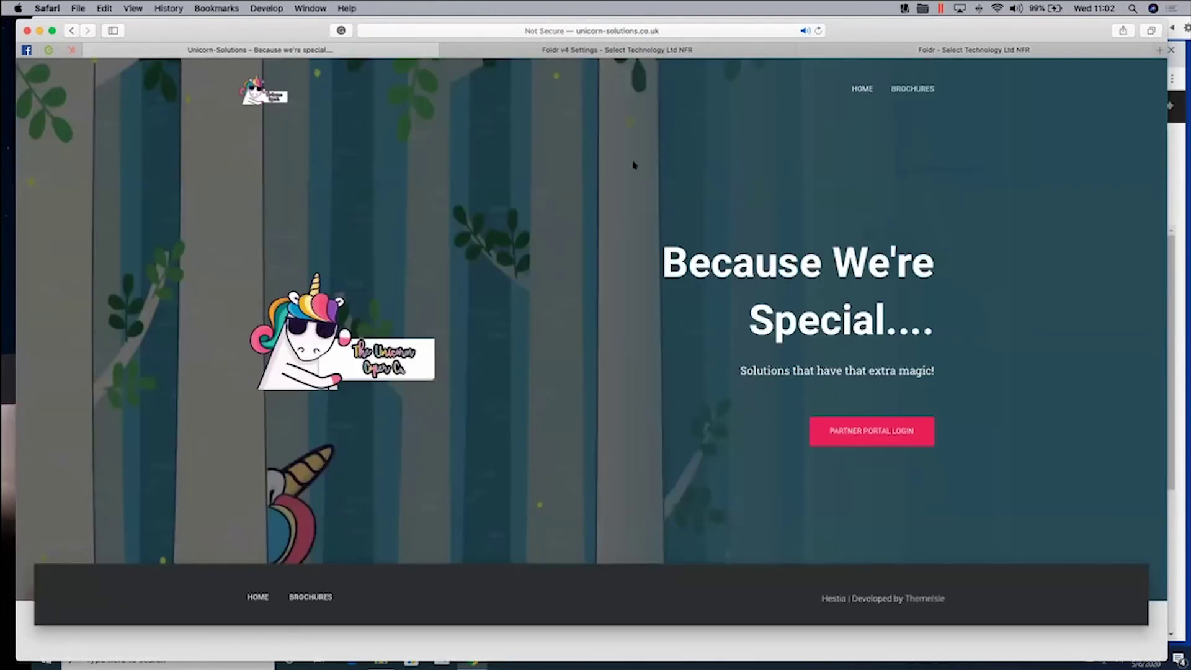
pyautogui.click(914, 90)
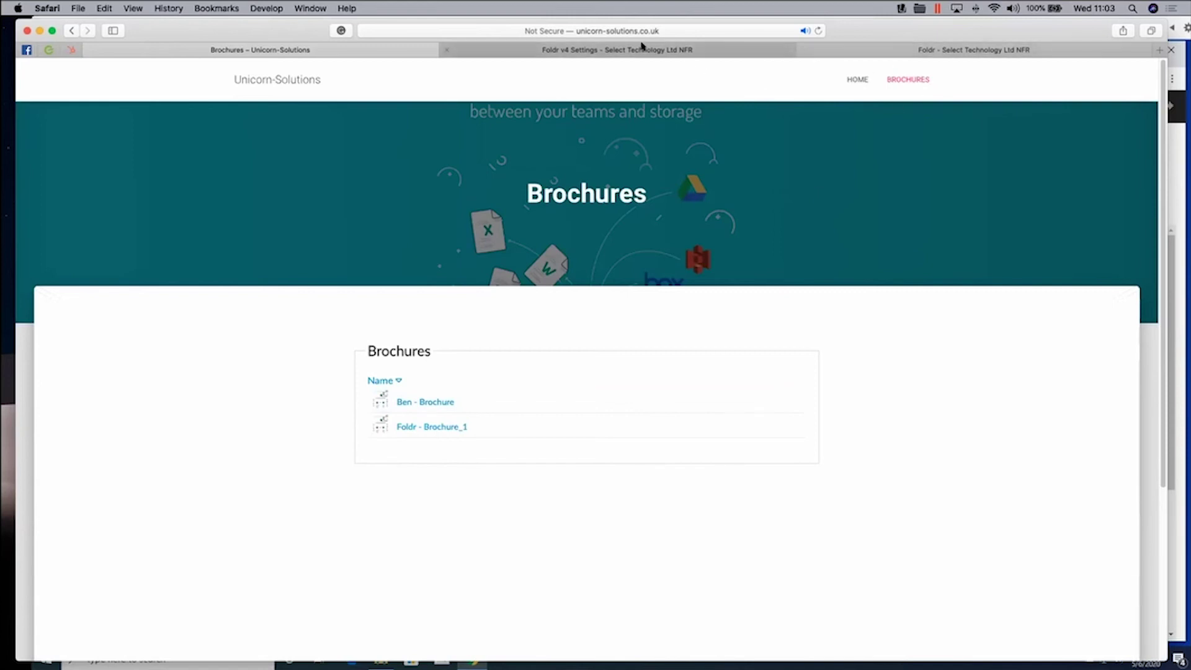
# - Return to the Foldr portal and sign out of the current account
pyautogui.click(850, 49)
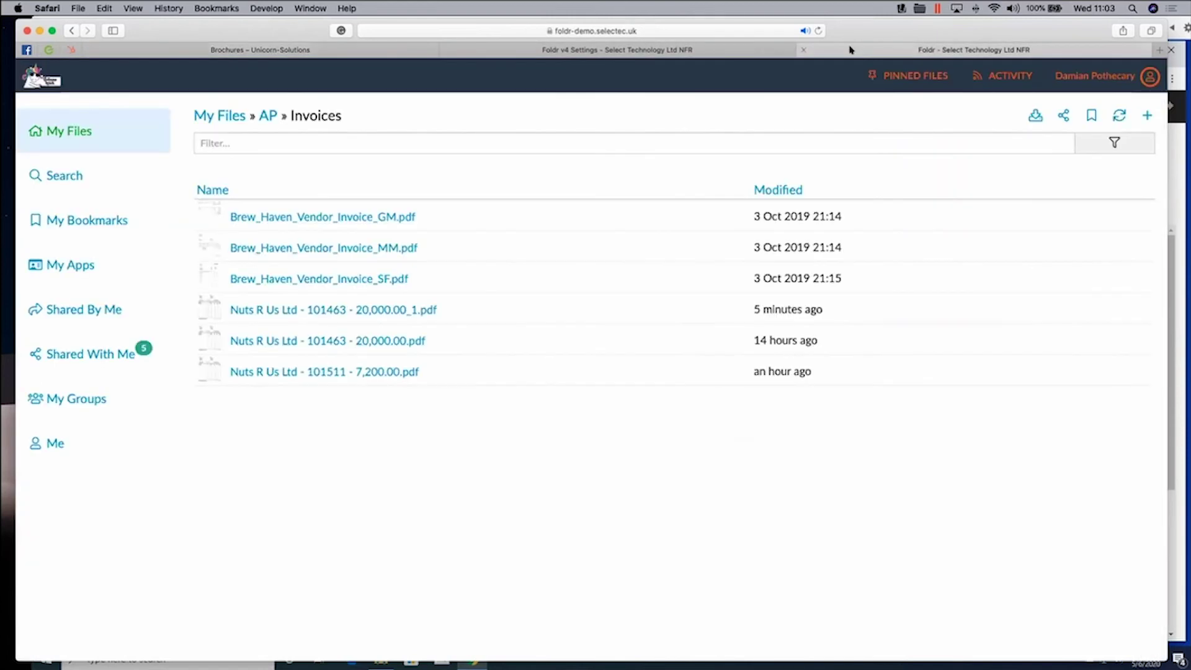
pyautogui.click(1083, 77)
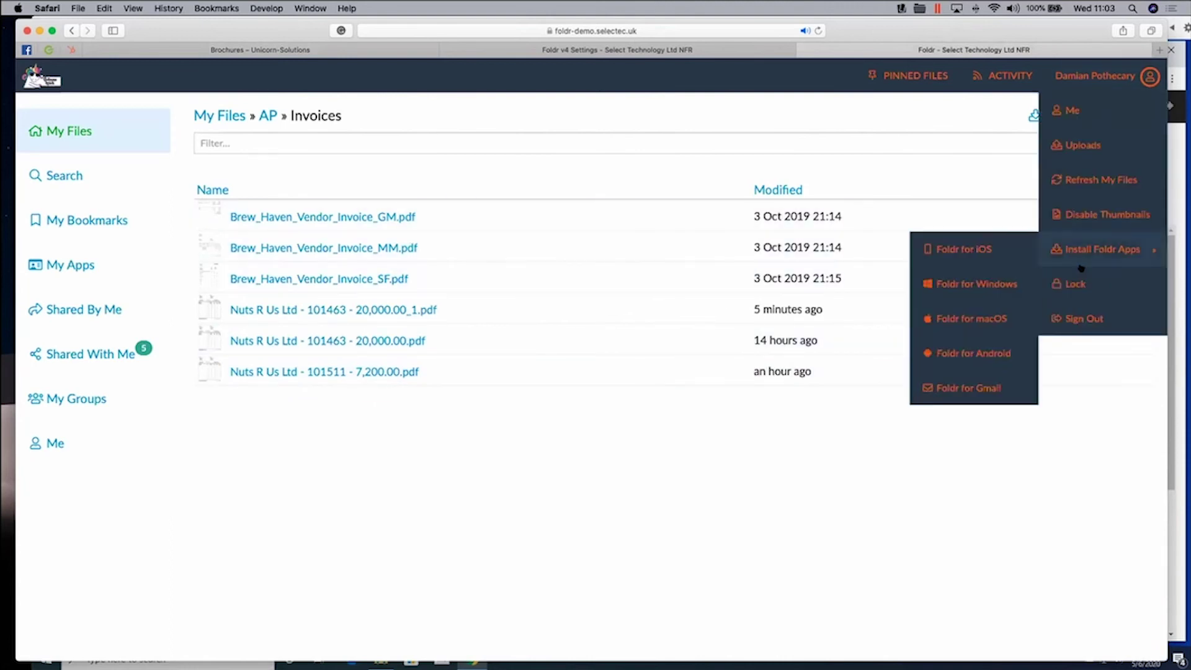
pyautogui.click(1082, 320)
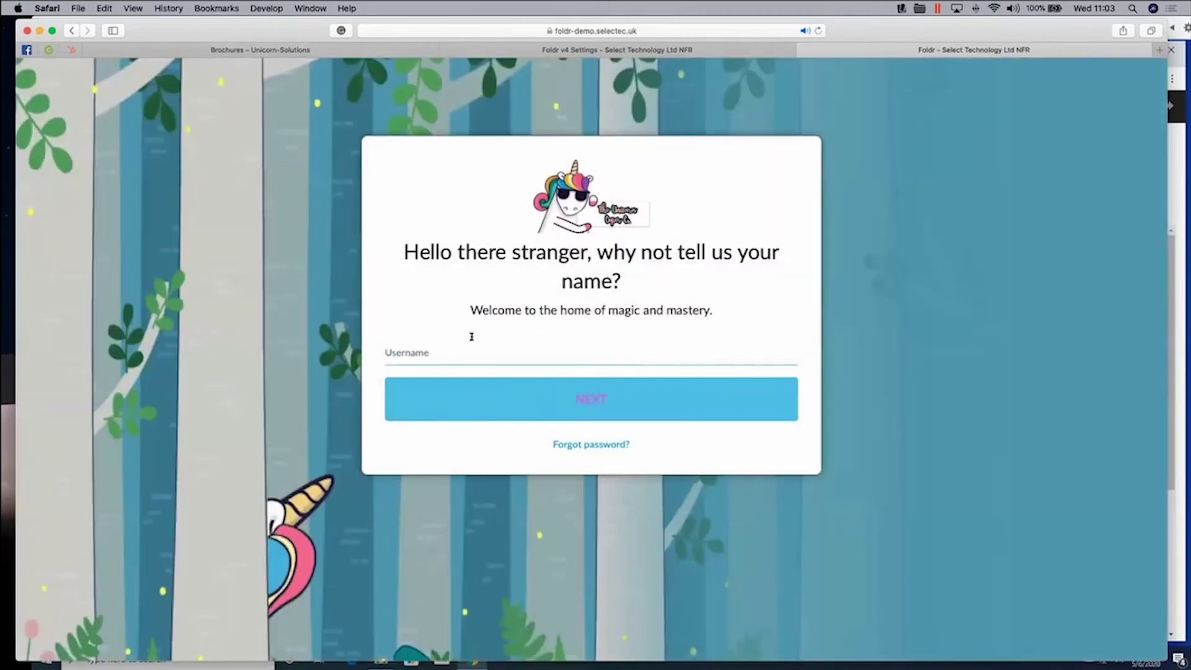
# - Sign in to the Foldr portal with the username AP and its account password
pyautogui.click(473, 351)
pyautogui.write('AP')
pyautogui.press('Return')
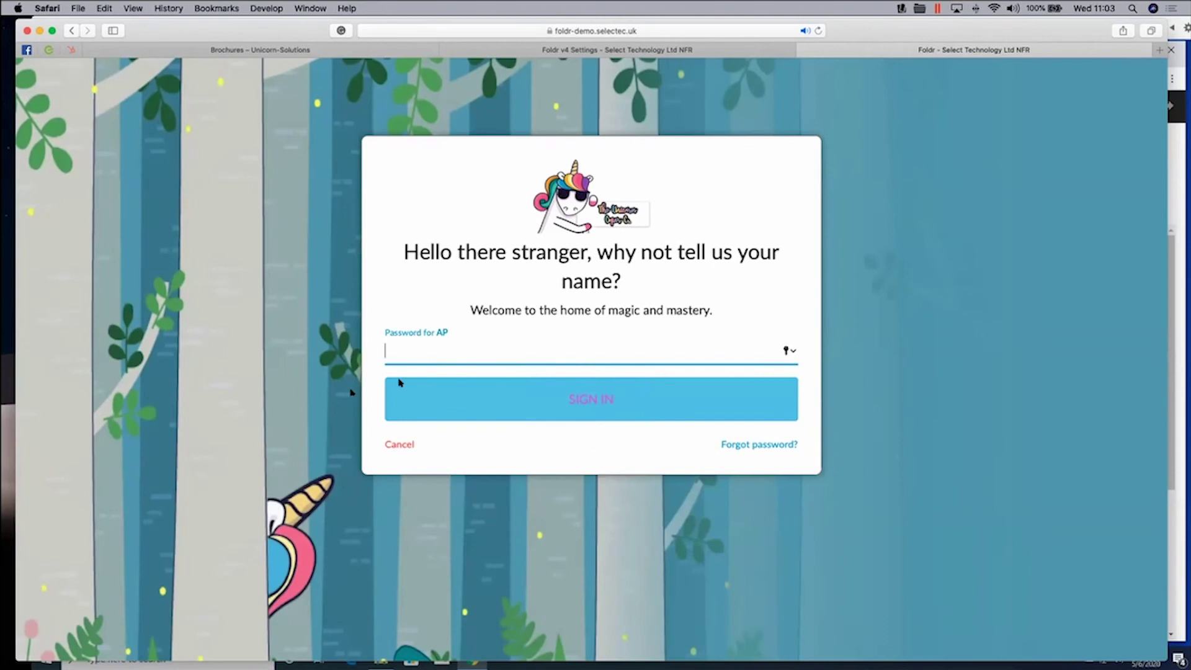
pyautogui.write('••••••••')
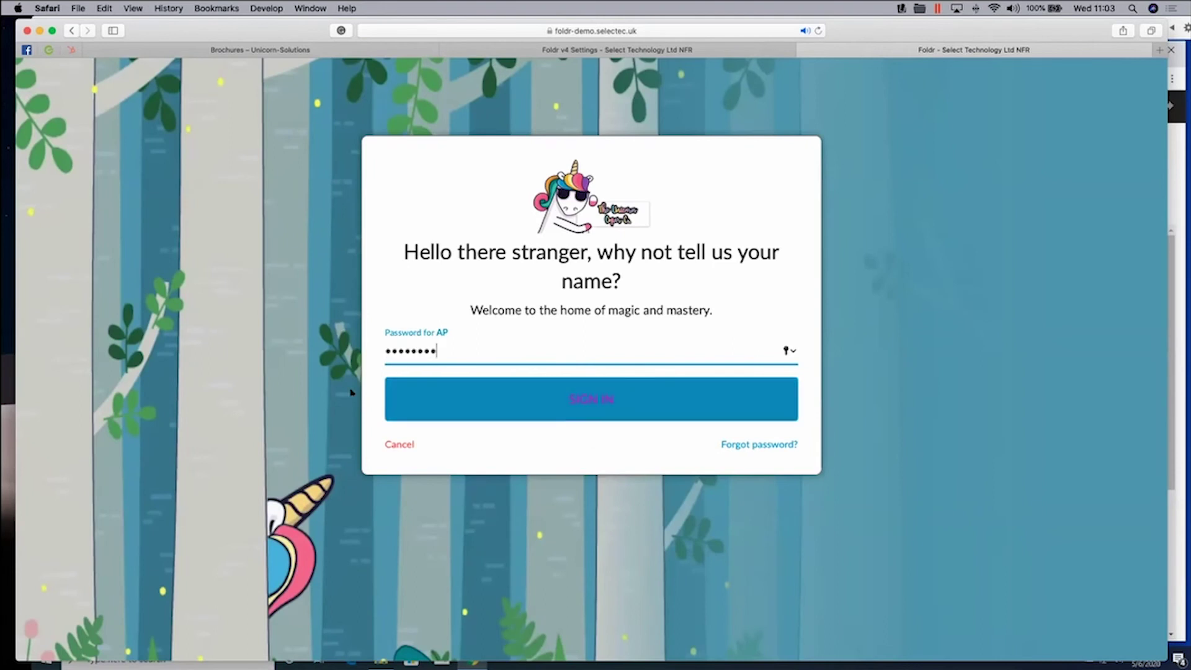
pyautogui.click(503, 404)
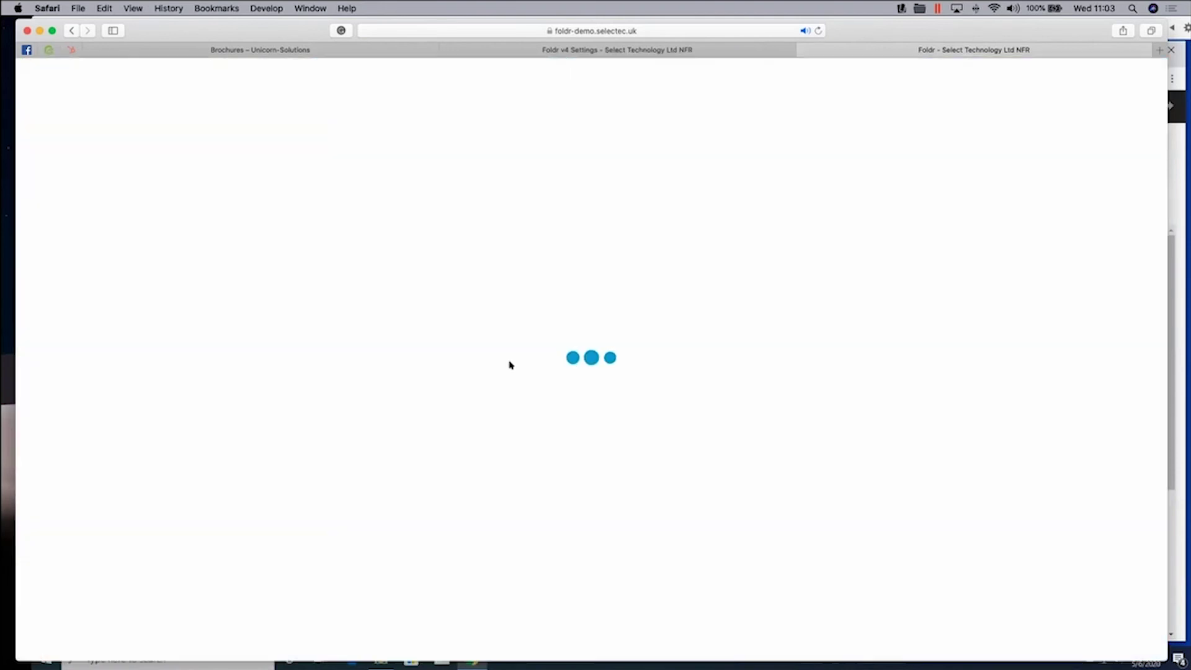
pyautogui.click(603, 132)
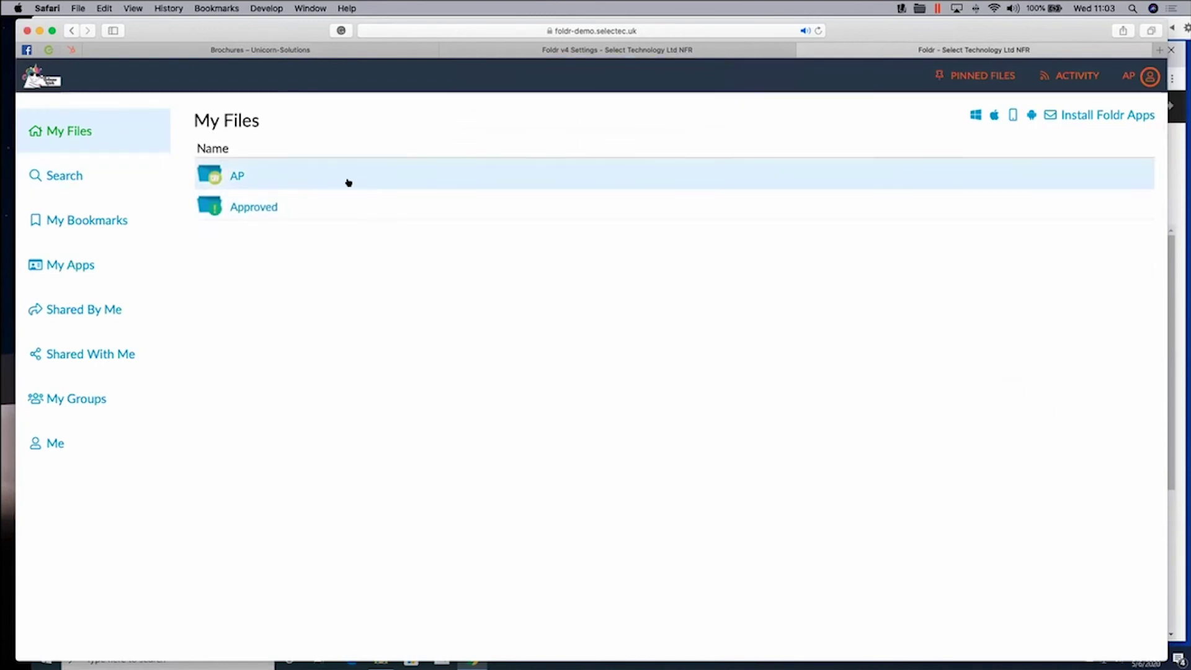
# - Move Nuts R Us Ltd - 101463 - 20,000.00_1.pdf from the AP Invoices folder to Approved
pyautogui.click(247, 174)
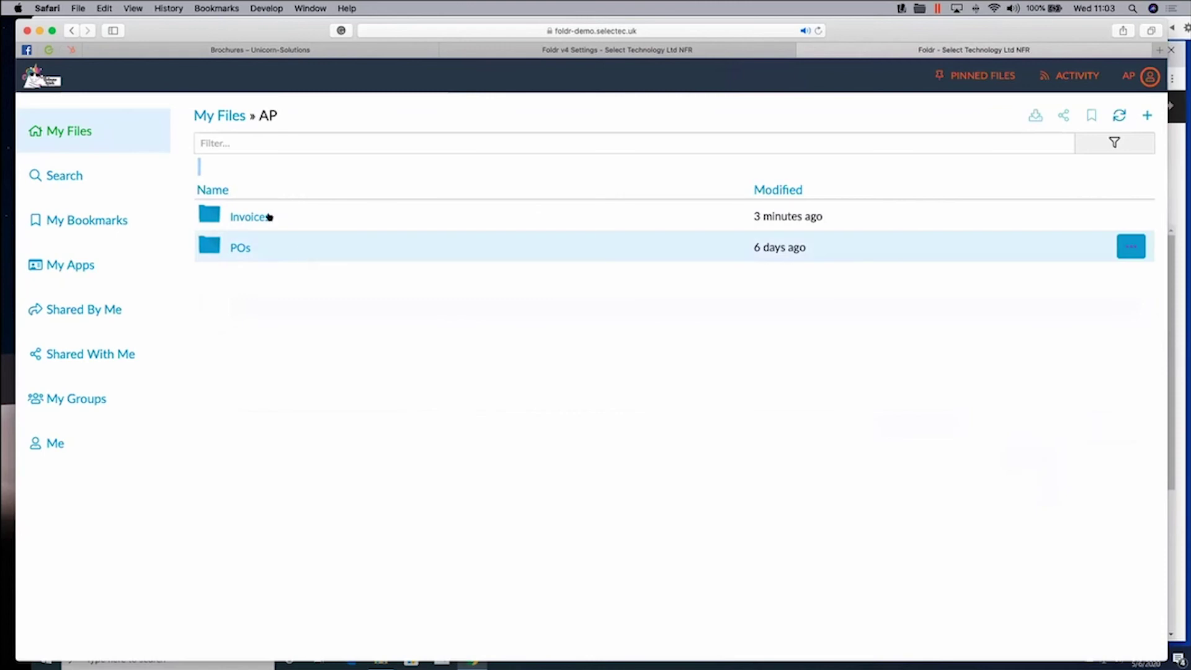
pyautogui.click(267, 217)
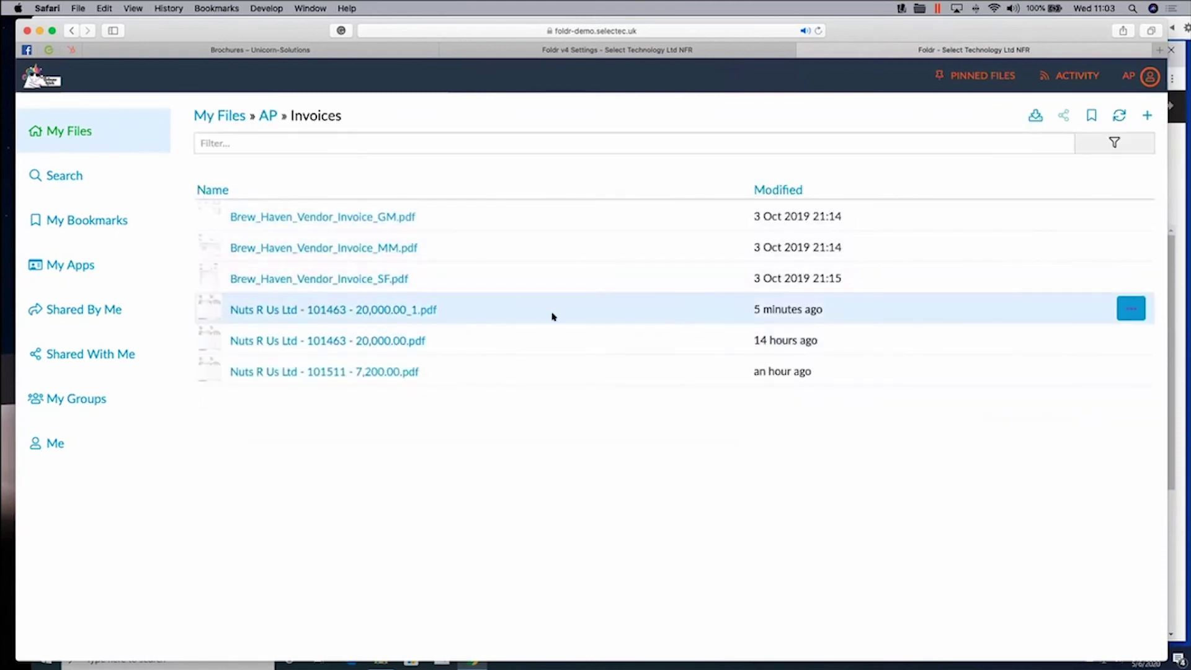
pyautogui.click(560, 304)
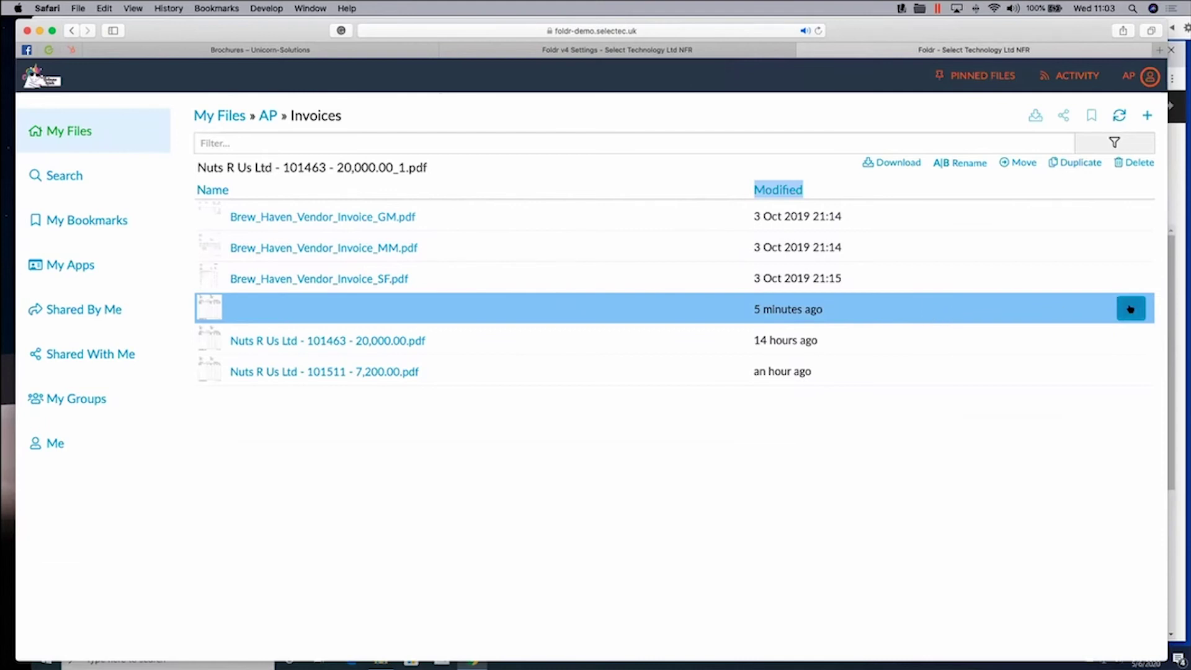
pyautogui.click(1019, 165)
pyautogui.click(338, 227)
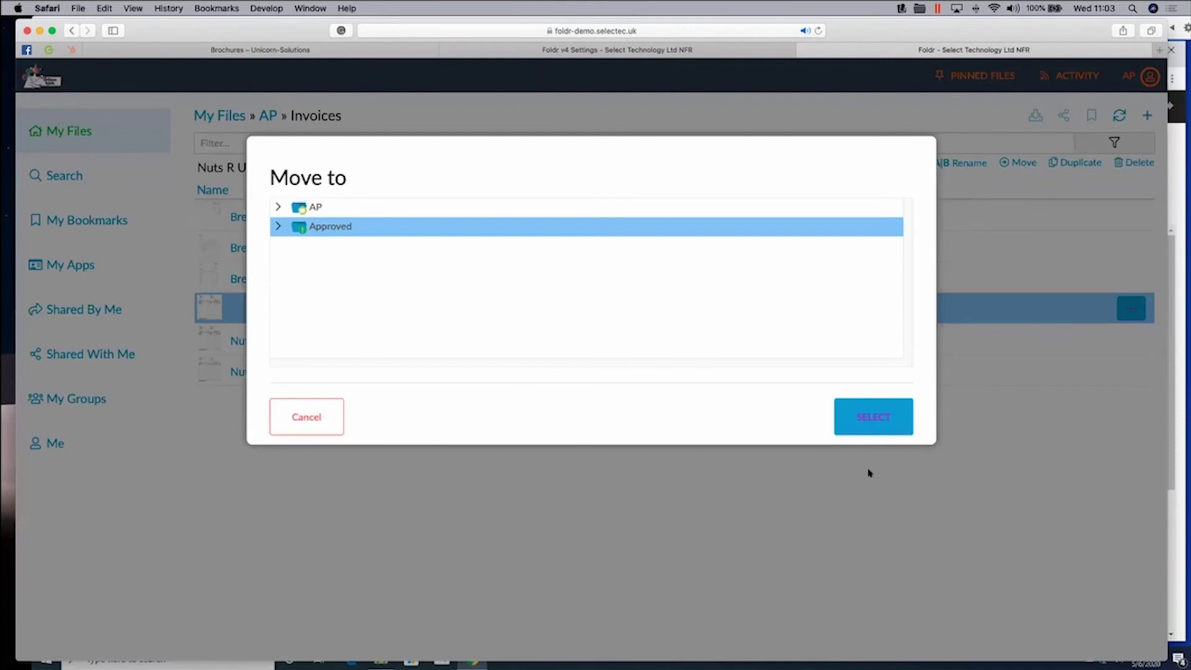
pyautogui.click(895, 417)
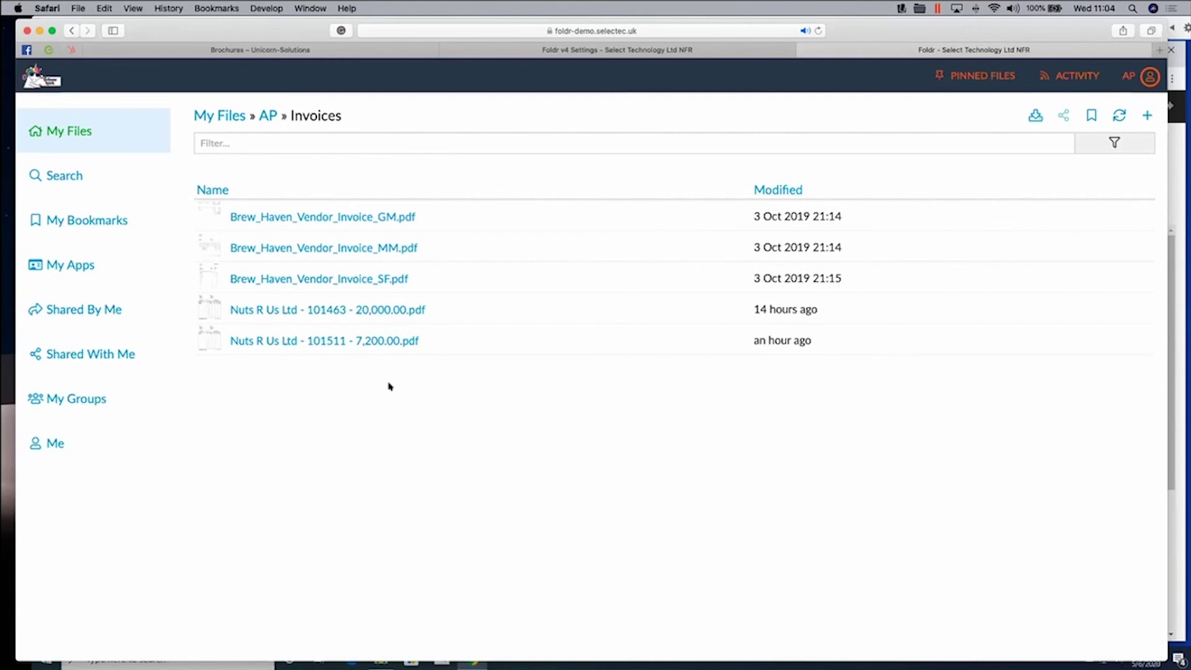
# - Open the Activity log in Foldr Settings to examine the recorded user and file actions
pyautogui.click(506, 54)
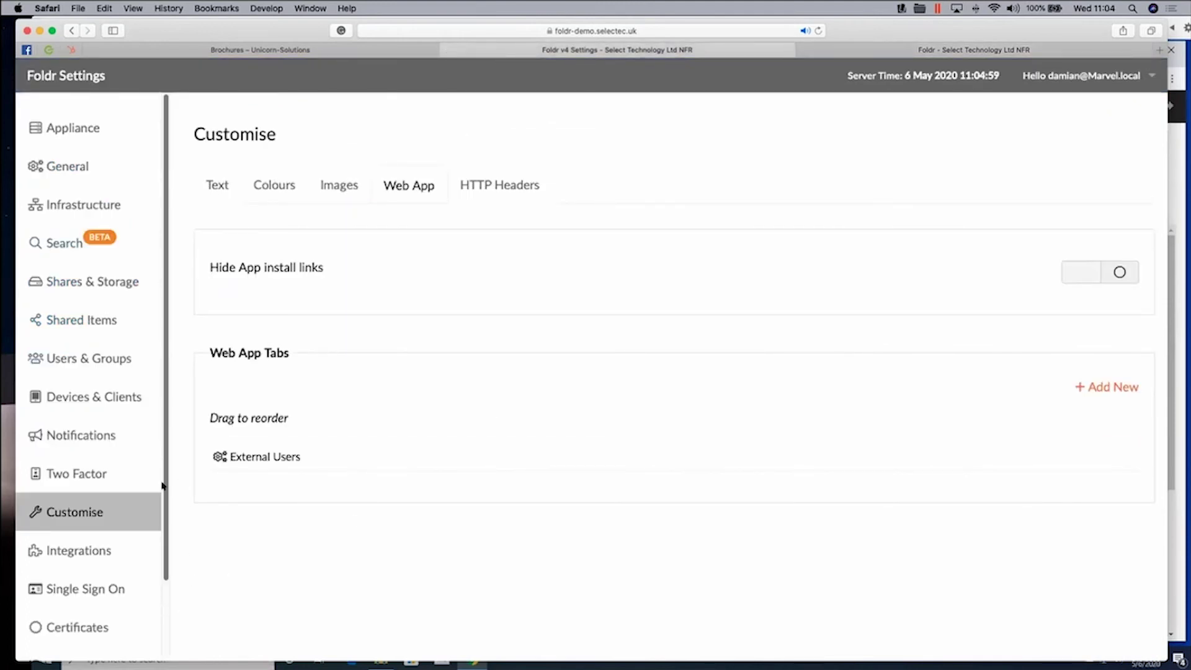
pyautogui.moveTo(164, 493); pyautogui.dragTo(166, 611)
pyautogui.click(65, 605)
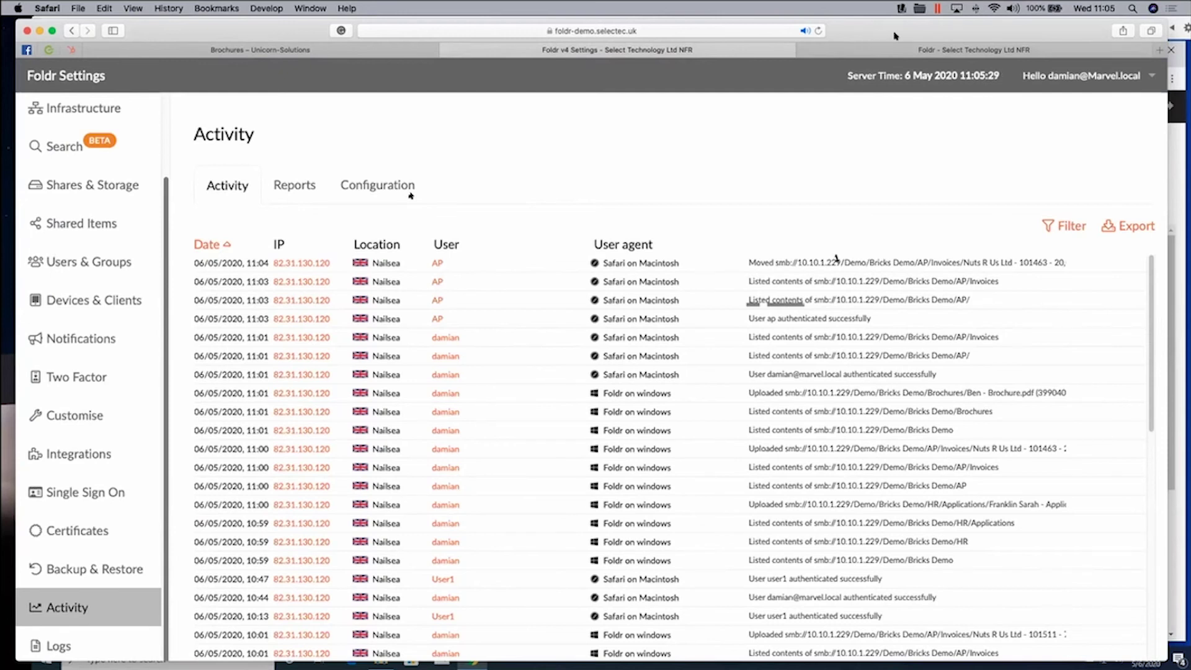
# - Switch back to GlobalCapture and refresh the Batch Manager list to check the batch statuses
pyautogui.moveTo(895, 35); pyautogui.dragTo(0, 137)
pyautogui.click(191, 147)
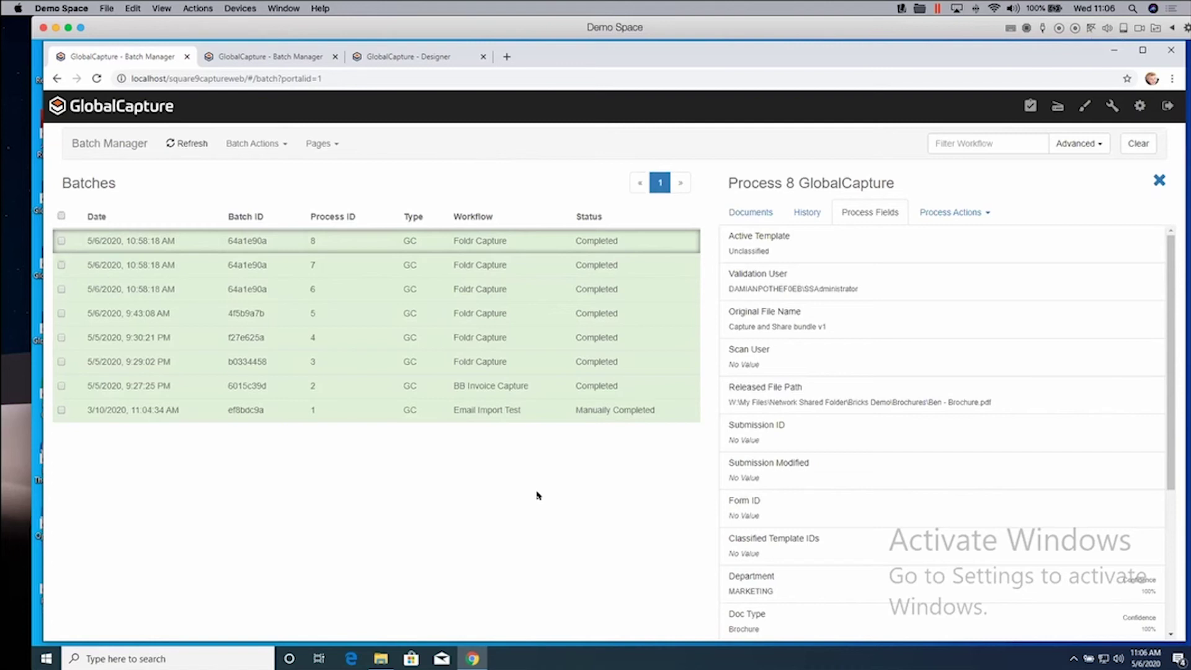
# - Apply the Foldr Pre-Built RA OCR templates to the Classify Docs node and save the Foldr Capture workflow
pyautogui.click(400, 56)
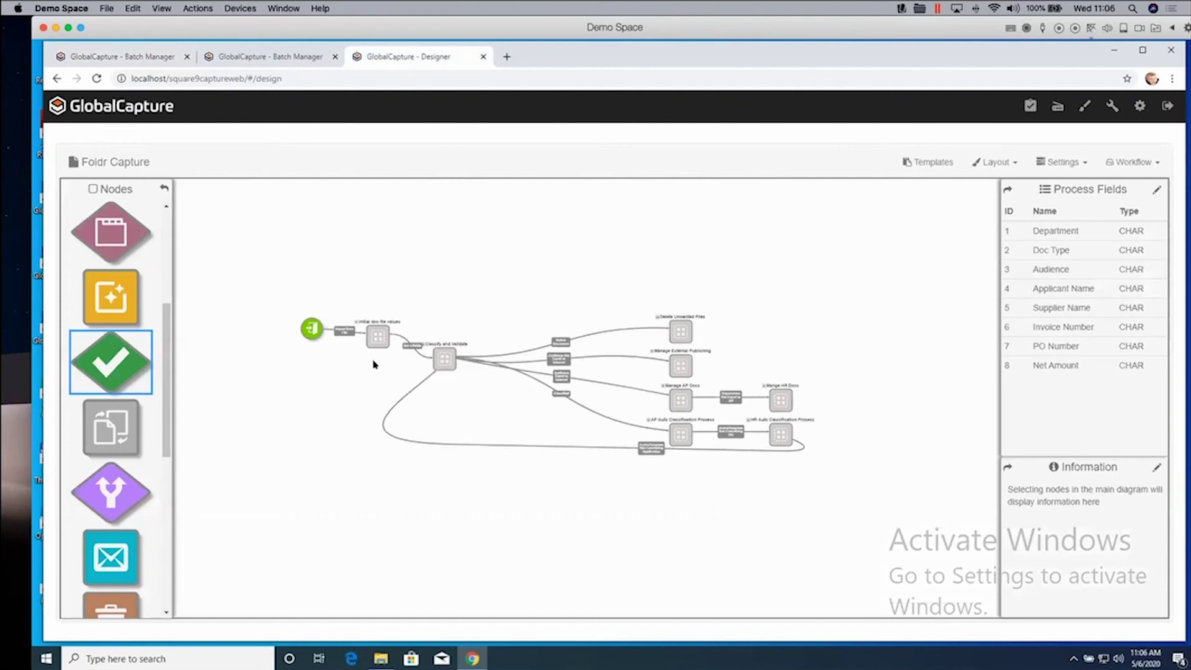
pyautogui.doubleClick(428, 345)
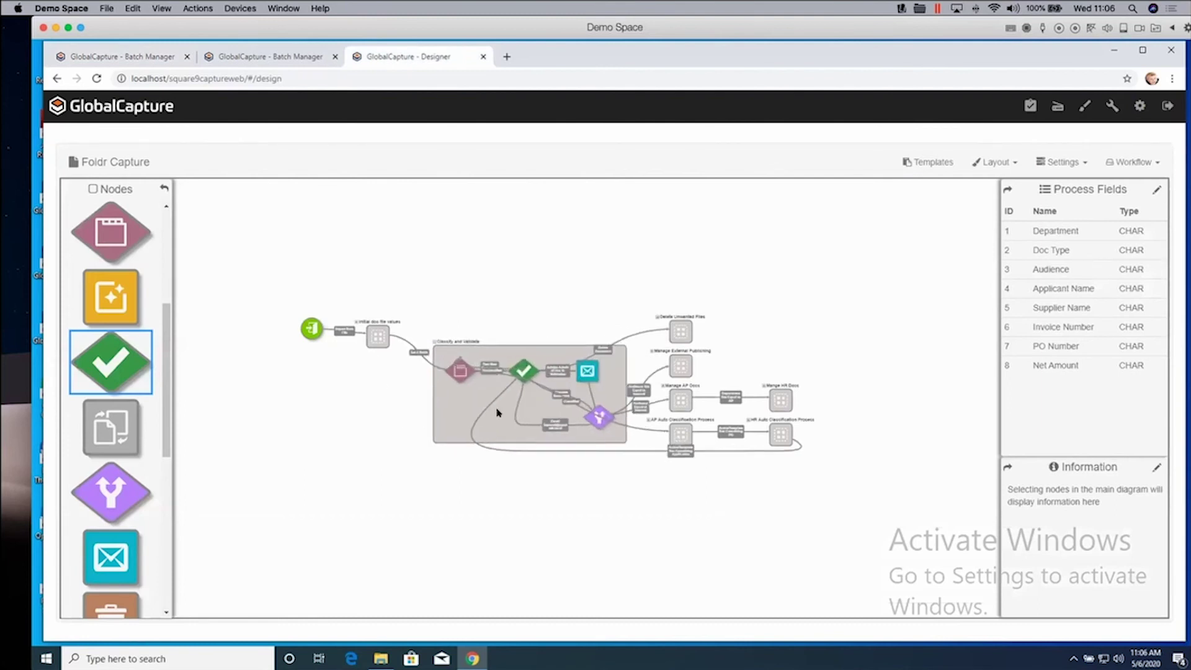
pyautogui.doubleClick(462, 370)
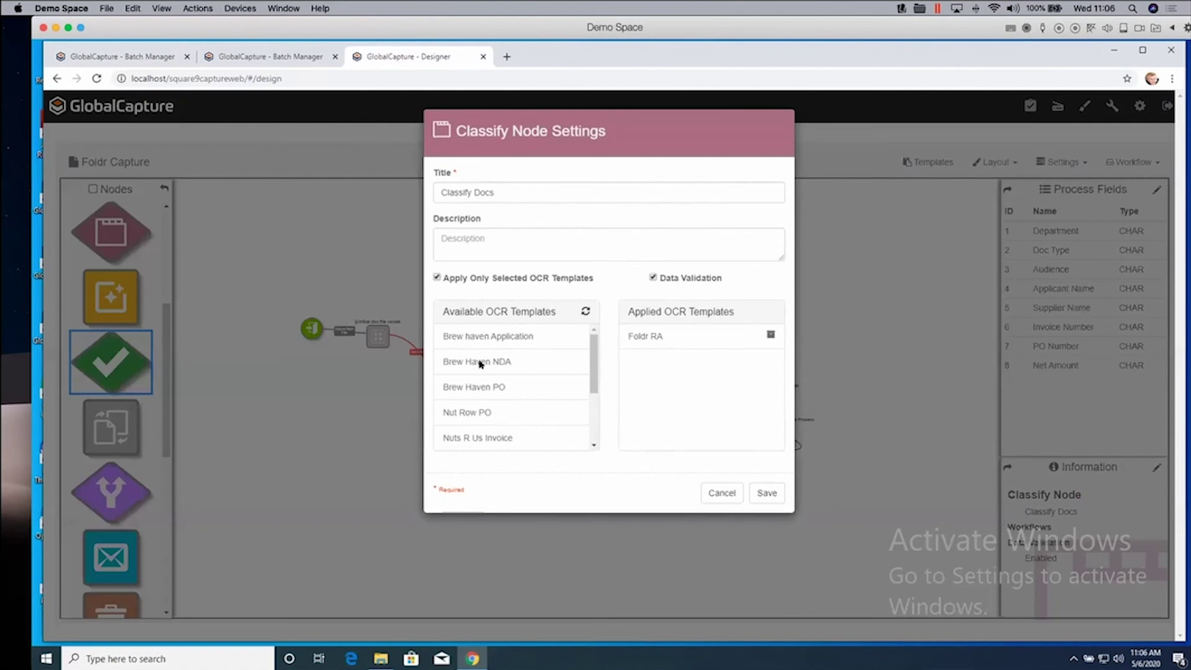
pyautogui.moveTo(589, 369); pyautogui.dragTo(591, 415)
pyautogui.moveTo(515, 411); pyautogui.dragTo(683, 331)
pyautogui.click(767, 493)
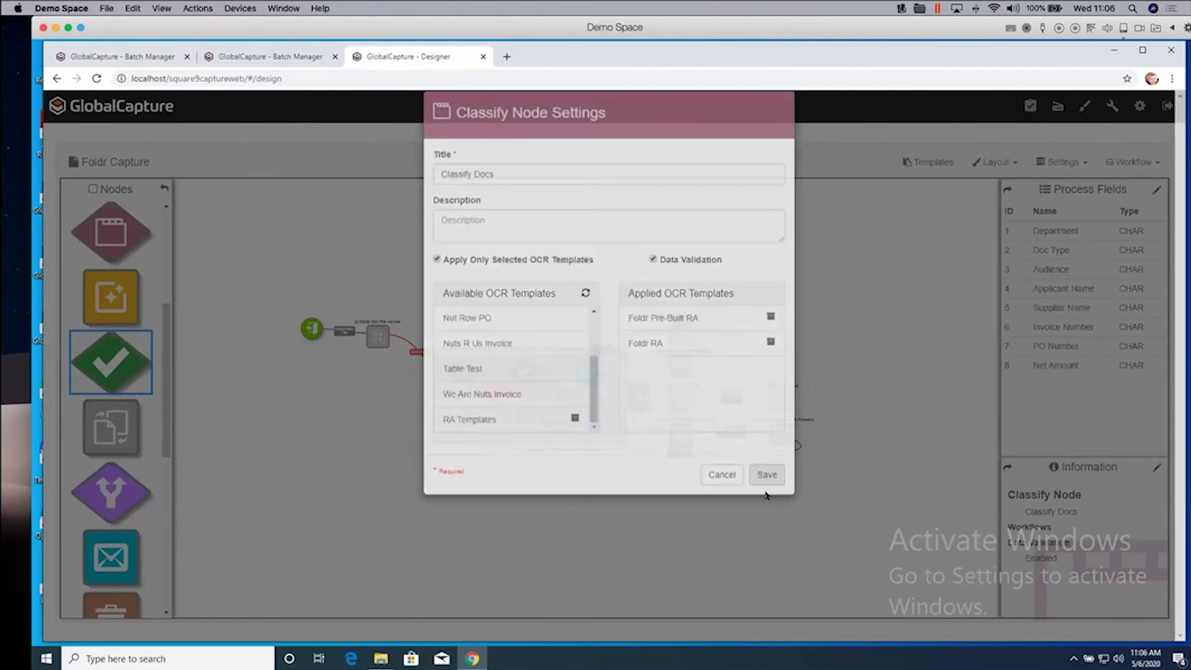
pyautogui.click(1117, 162)
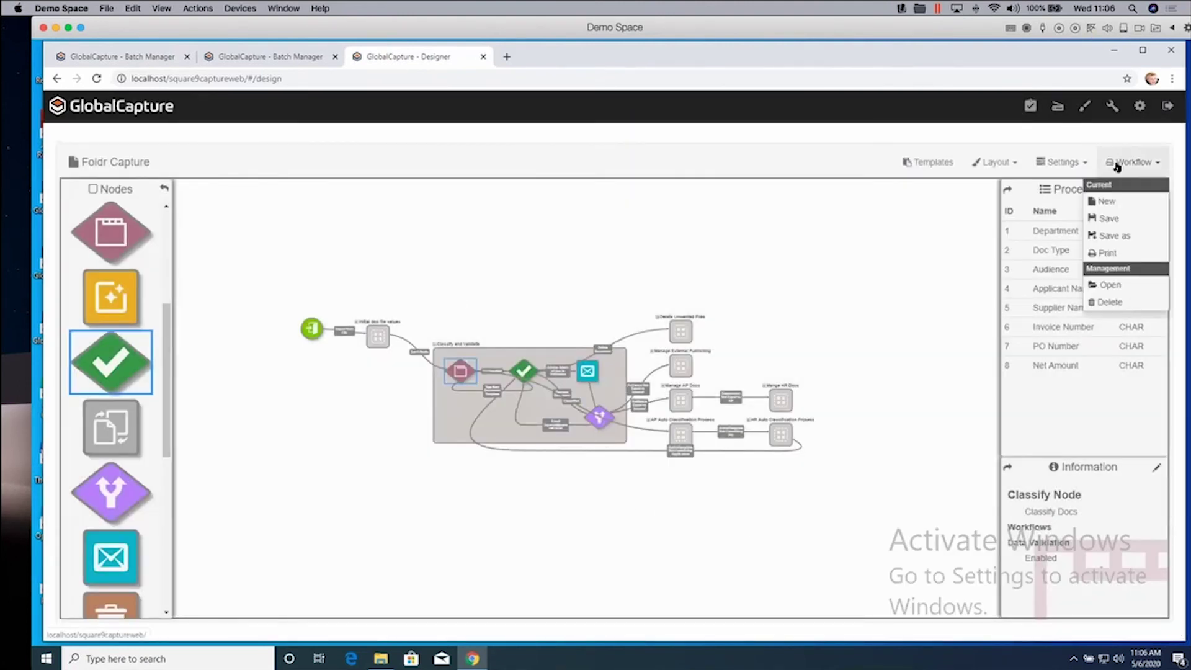
pyautogui.click(1108, 218)
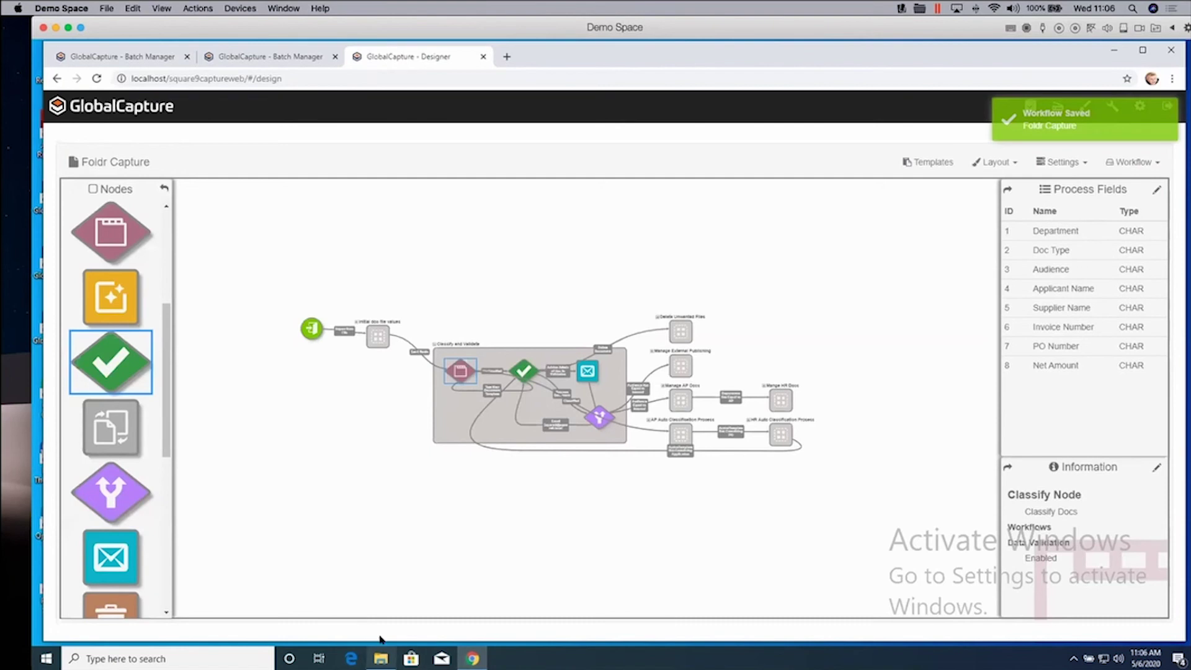
# - Copy BE App Sample.pdf, BE Invoice Capture Sample.pdf and Capture and Share bundle v1.pdf from the Capture folder into its Foldr Capture subfolder
pyautogui.click(144, 60)
pyautogui.click(381, 659)
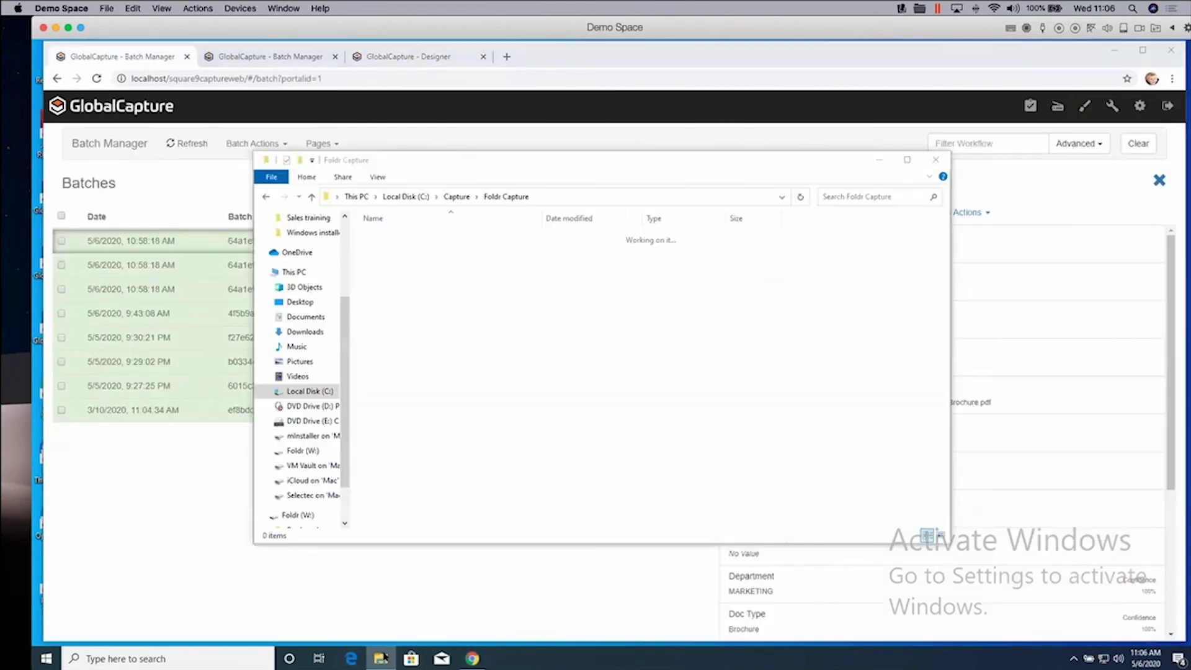
pyautogui.click(456, 196)
pyautogui.click(431, 367)
pyautogui.click(438, 354)
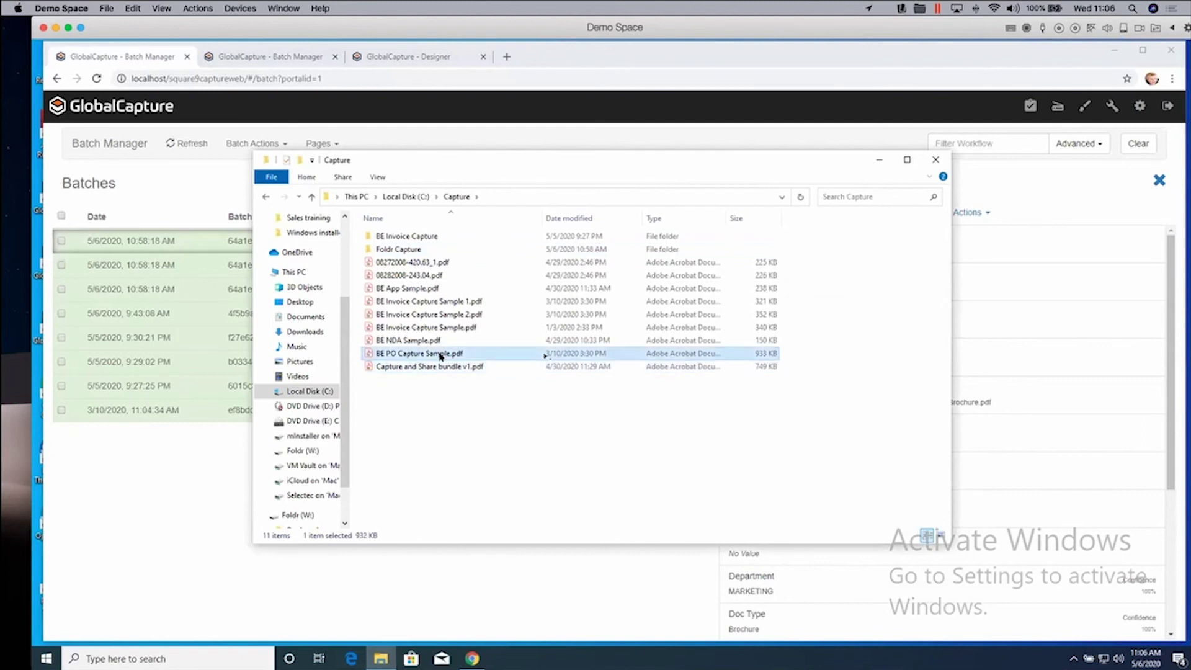
pyautogui.click(438, 368)
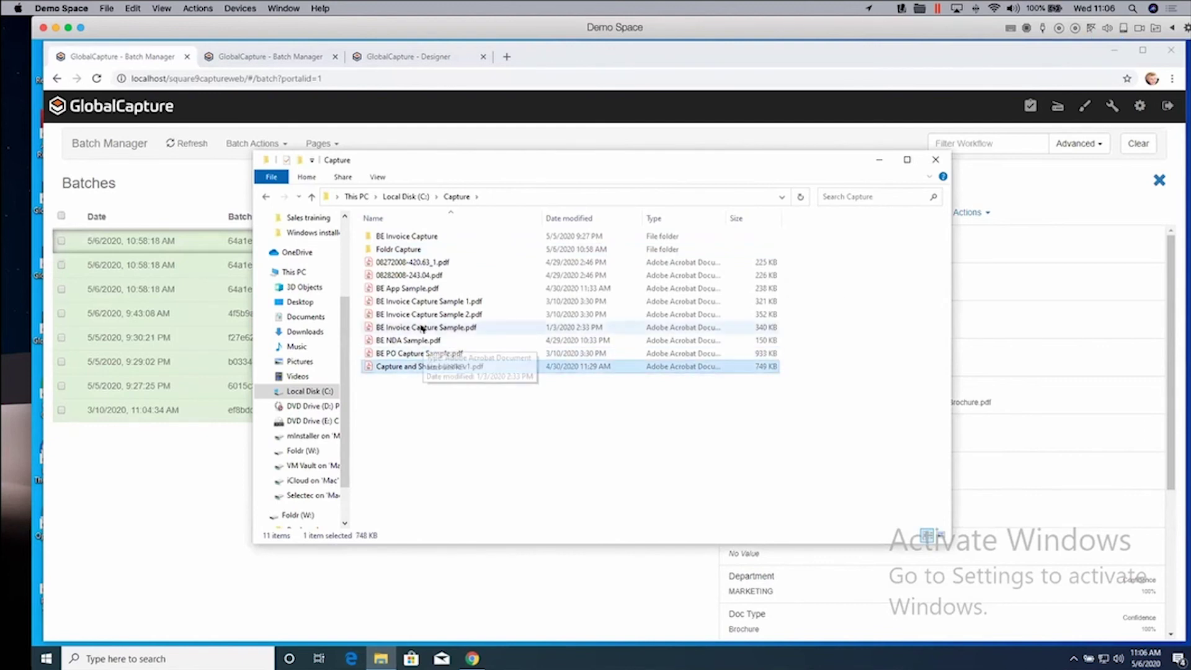
pyautogui.keyDown('ctrl'); pyautogui.click(422, 329); pyautogui.keyUp('ctrl')
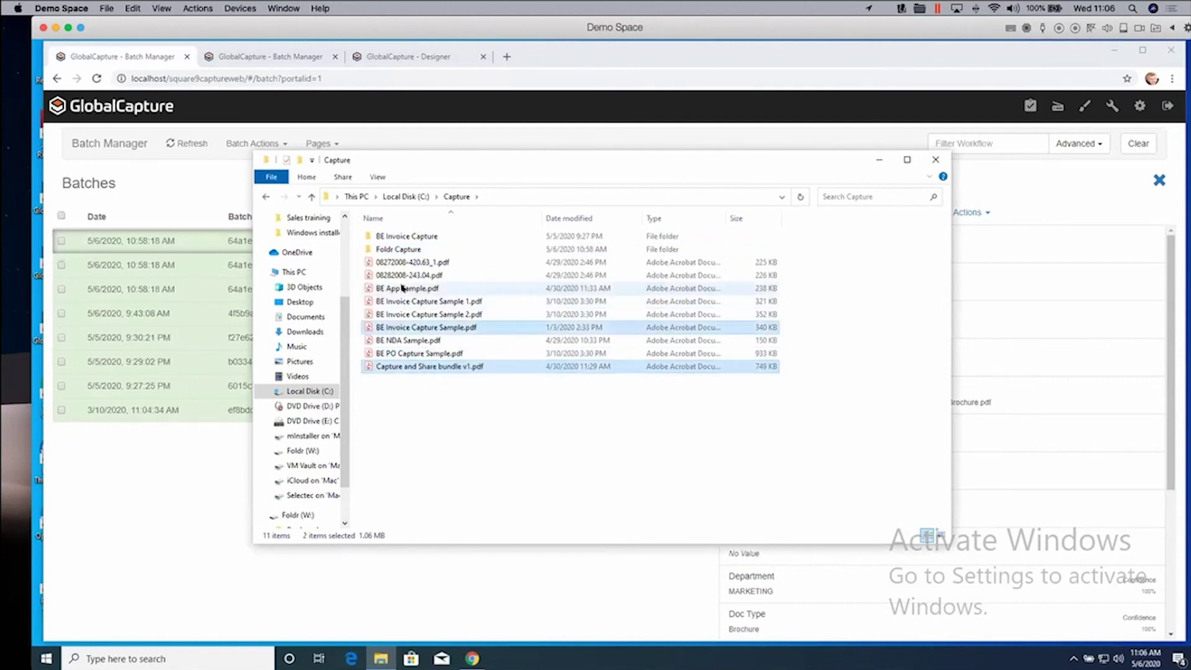
pyautogui.keyDown('ctrl'); pyautogui.click(402, 288); pyautogui.keyUp('ctrl')
pyautogui.rightClick(442, 292)
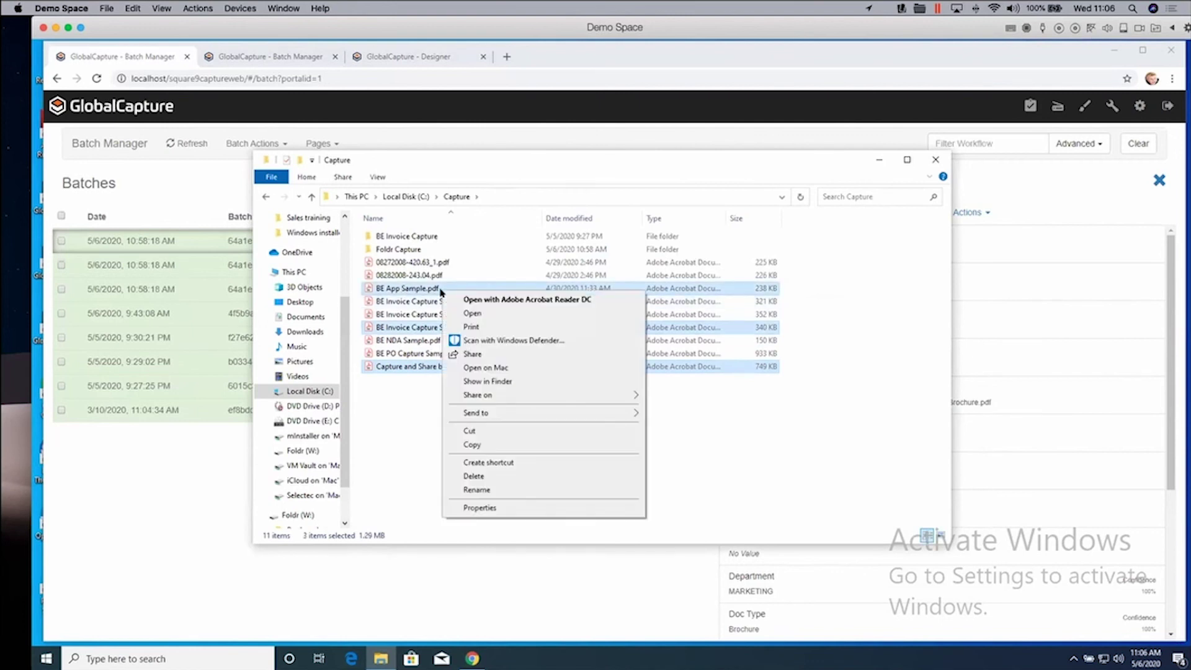
pyautogui.click(471, 444)
pyautogui.doubleClick(398, 249)
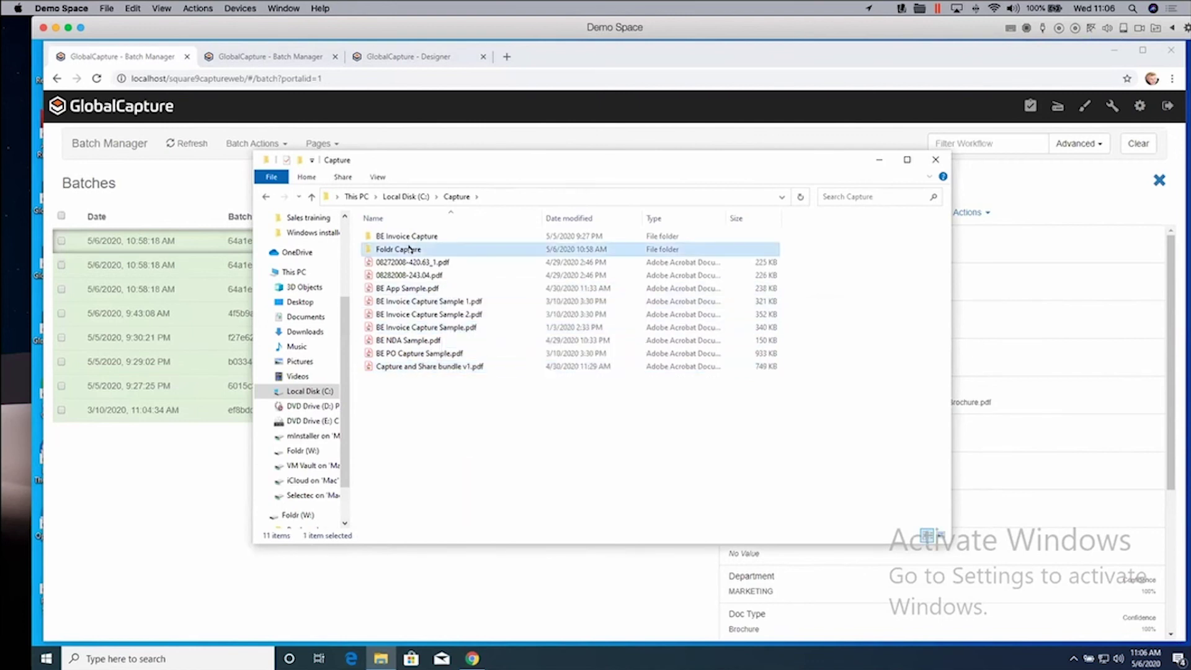
pyautogui.rightClick(449, 367)
pyautogui.click(490, 452)
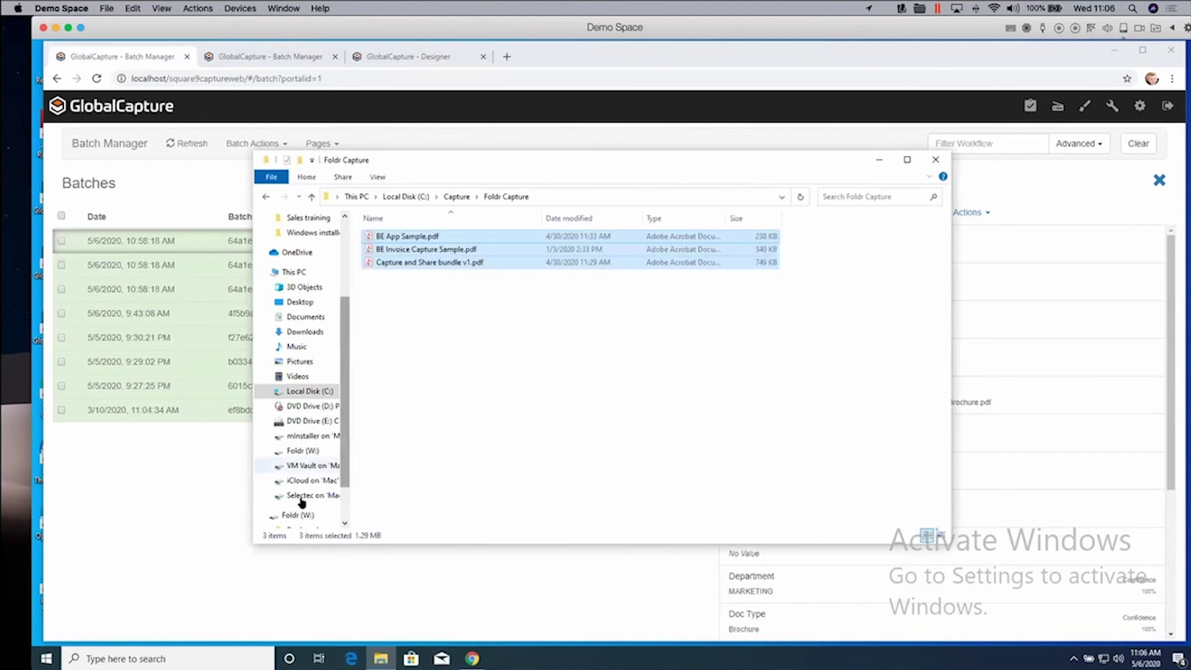
# - Collapse the Classify and Validate group in the Foldr Capture workflow design and check the Foldr Capture import folder
pyautogui.hotkey('alt', 'Tab')
pyautogui.click(404, 57)
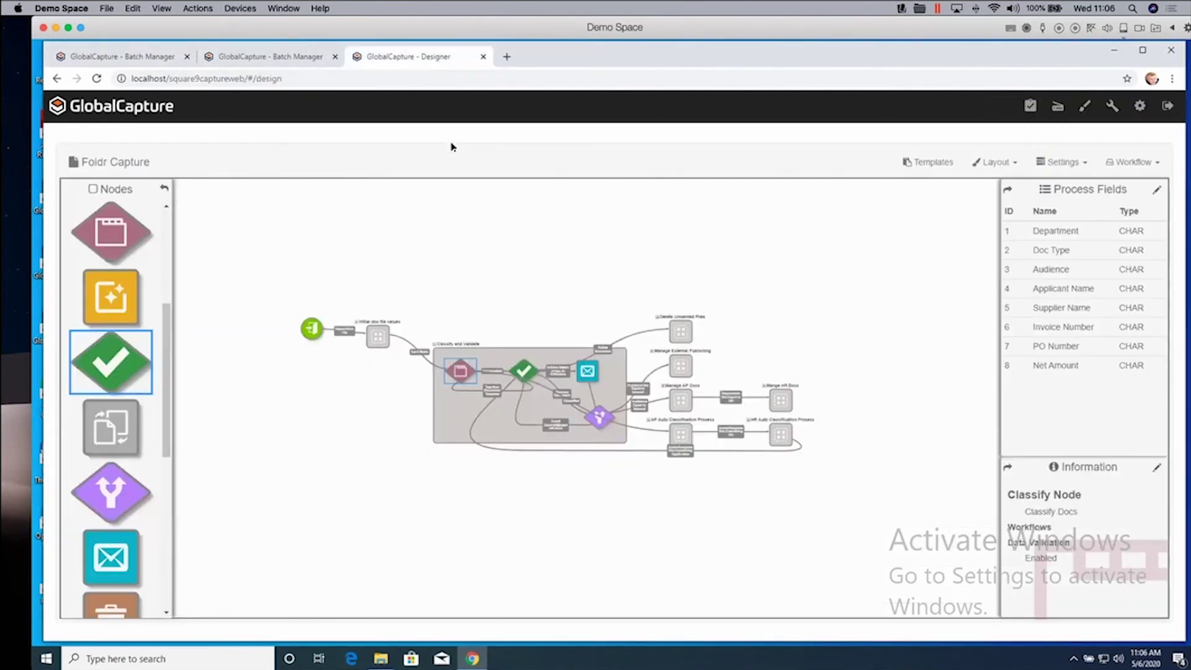
pyautogui.click(1132, 162)
pyautogui.click(1116, 222)
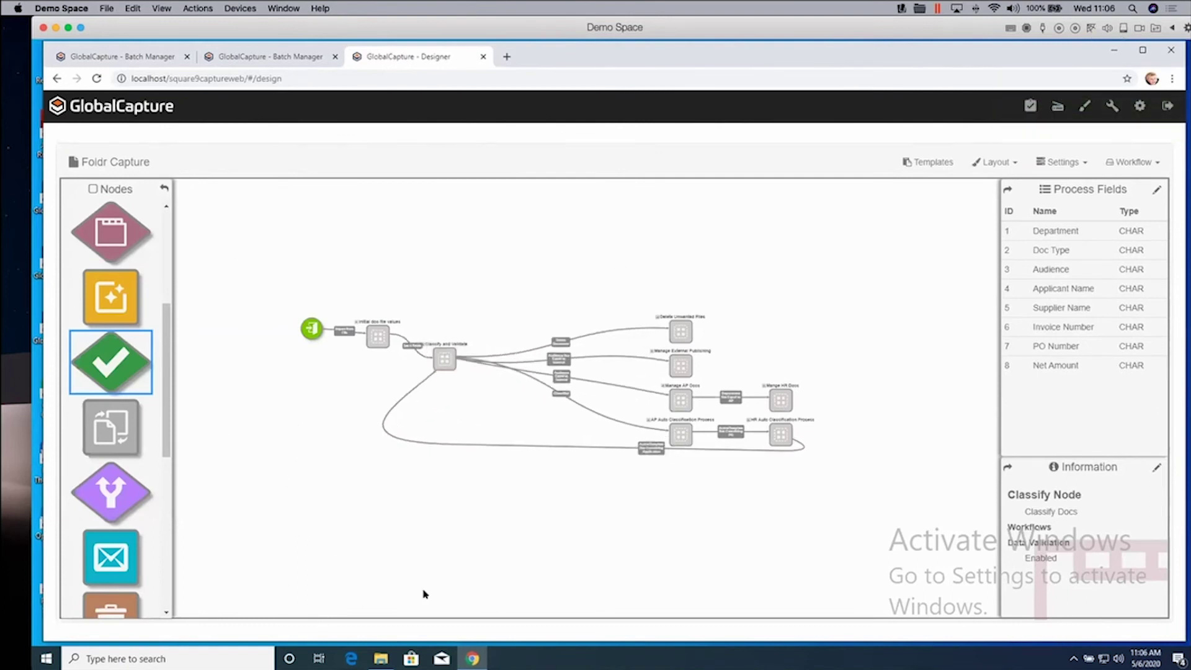
pyautogui.click(382, 656)
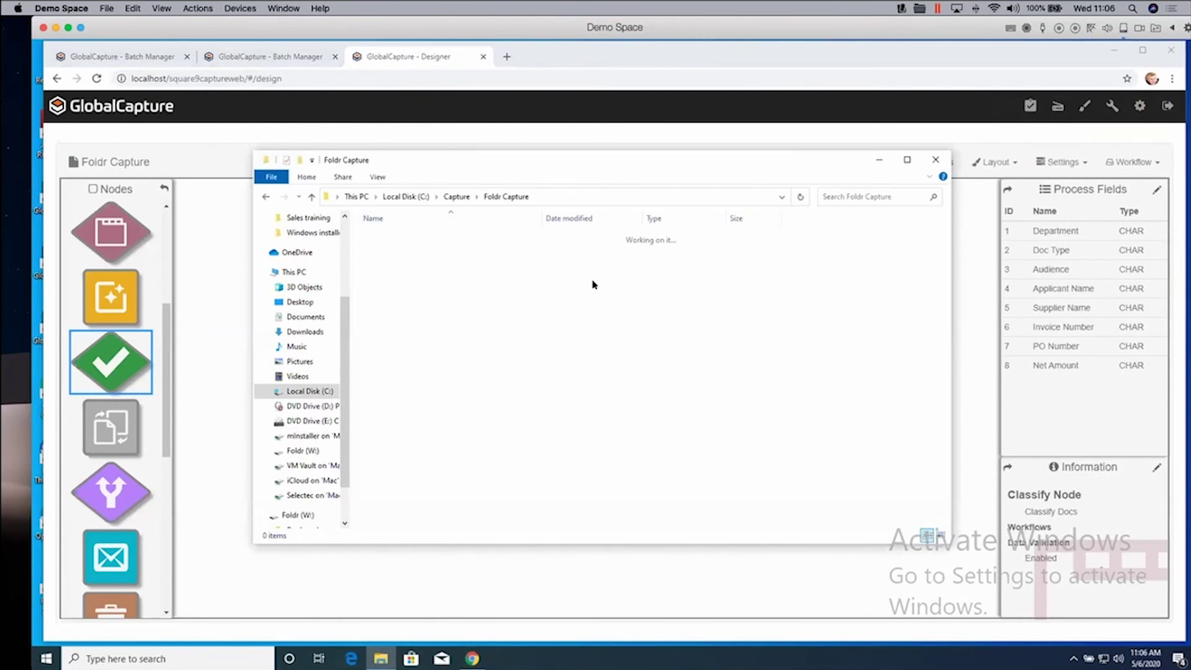
pyautogui.click(213, 263)
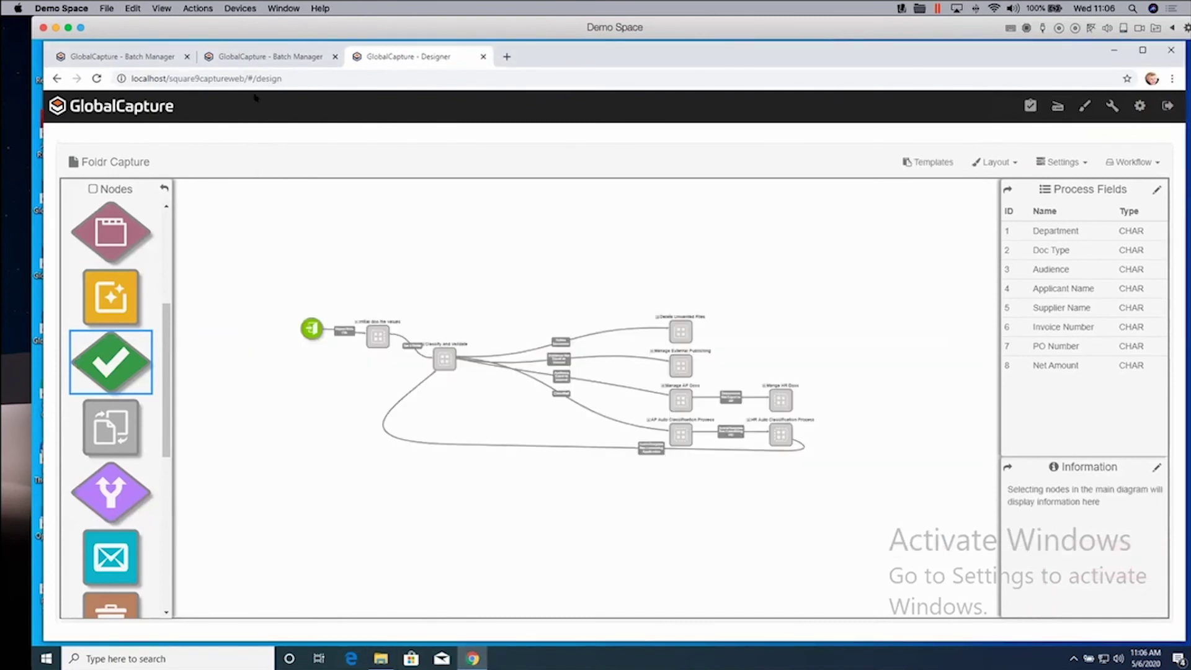
# - Refresh the Batch Manager list to check the statuses of the newly imported Foldr Capture processes
pyautogui.click(255, 55)
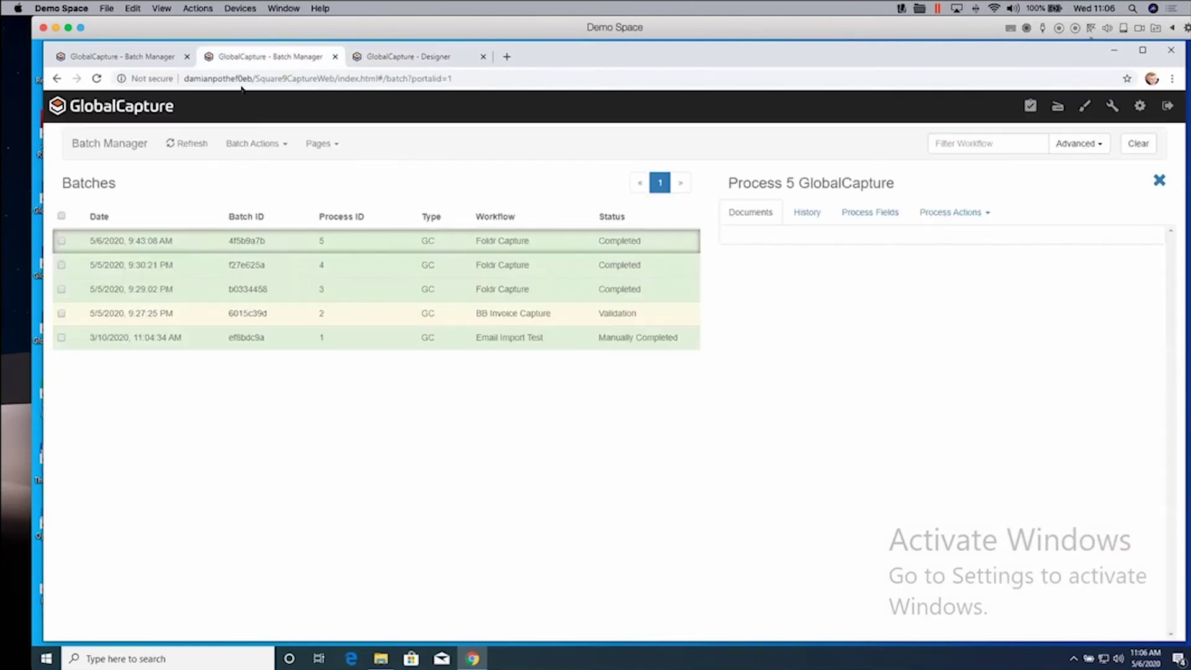
pyautogui.click(184, 144)
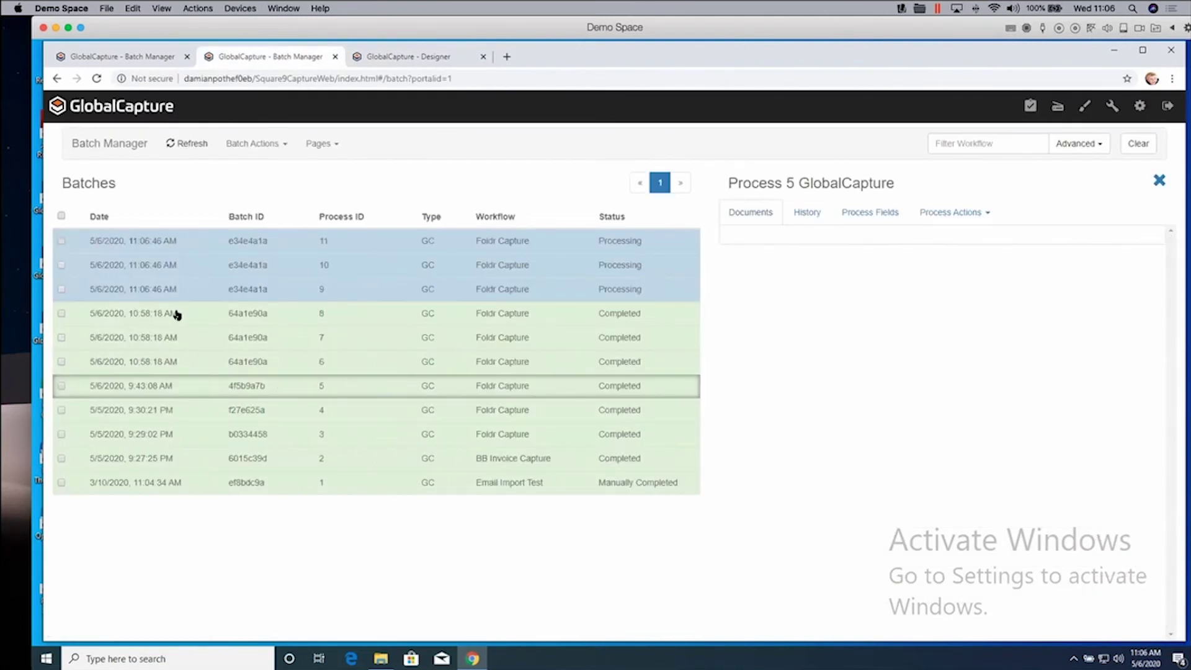
pyautogui.click(176, 144)
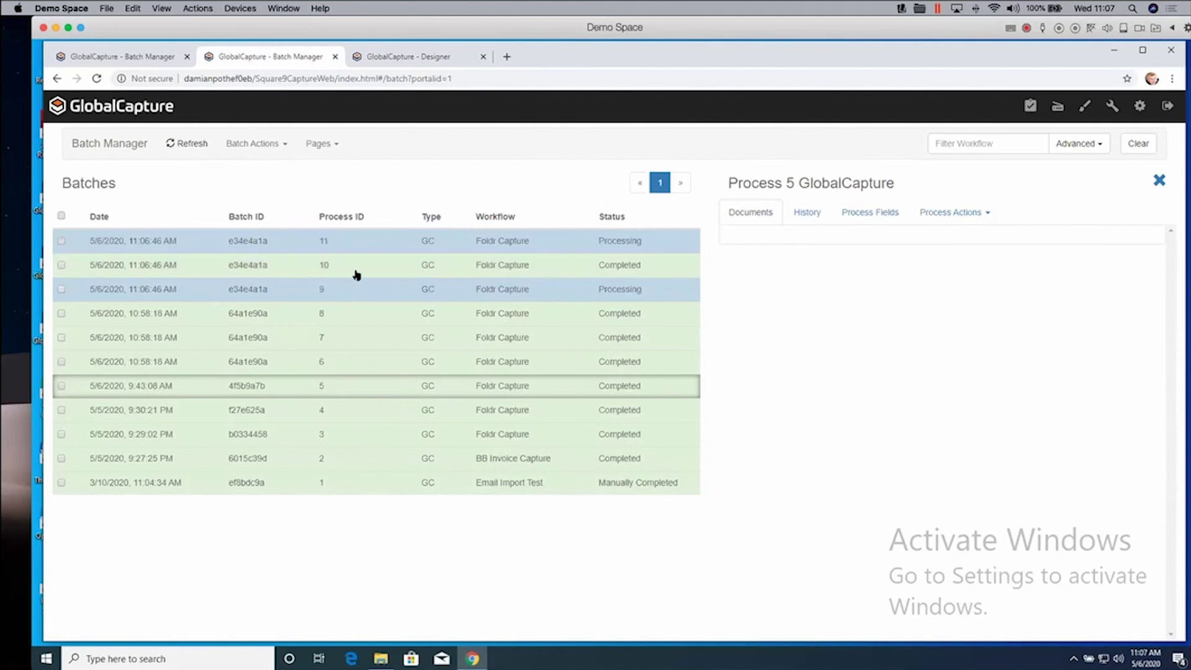
# - Examine the processing history of process 10 from start to end
pyautogui.click(414, 267)
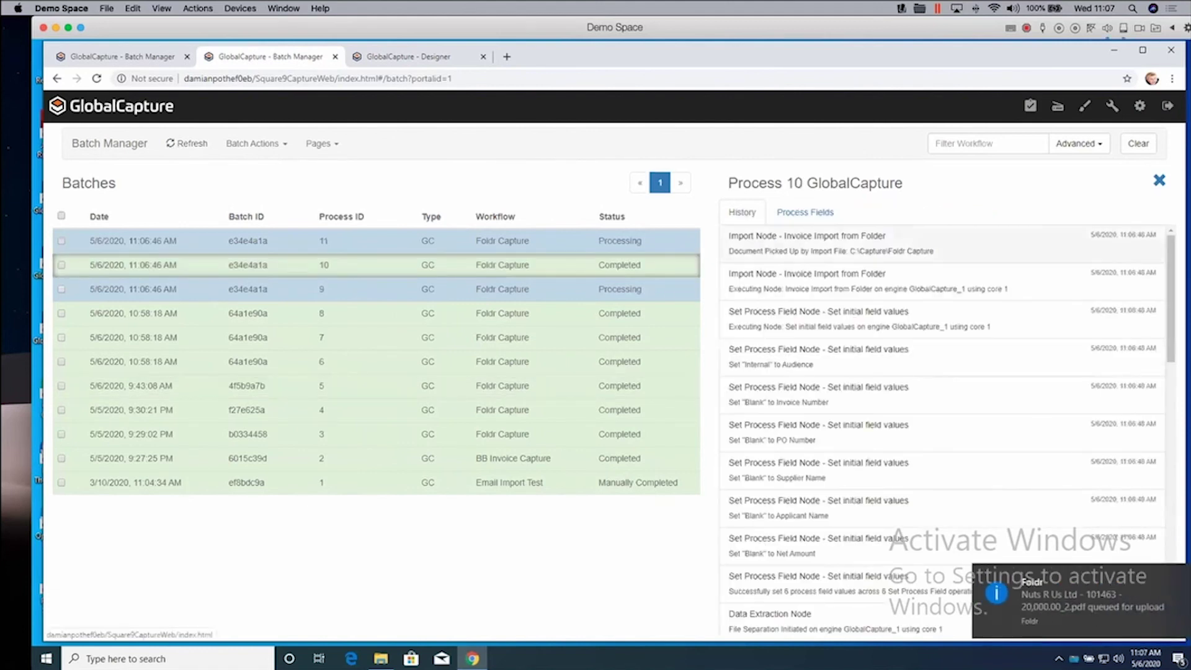
pyautogui.moveTo(1177, 299); pyautogui.dragTo(1155, 614)
pyautogui.scroll(15, 995, 323)
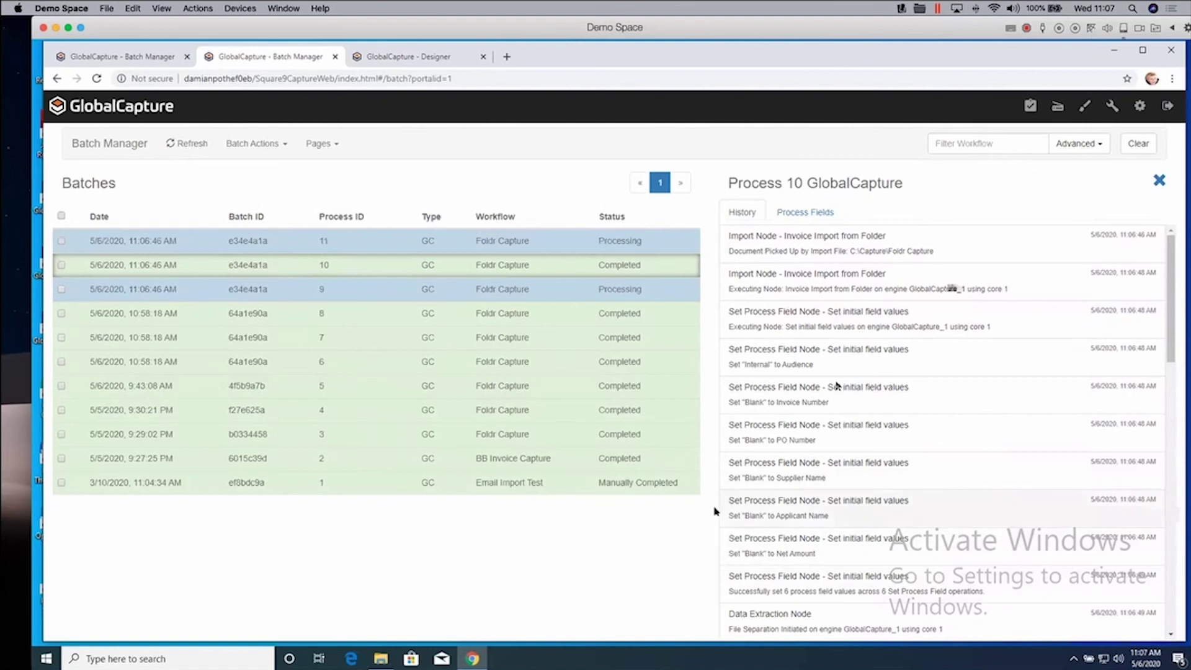
# - Refresh the batch list and review the process fields of the Capture and Share bundle v1 document
pyautogui.click(187, 144)
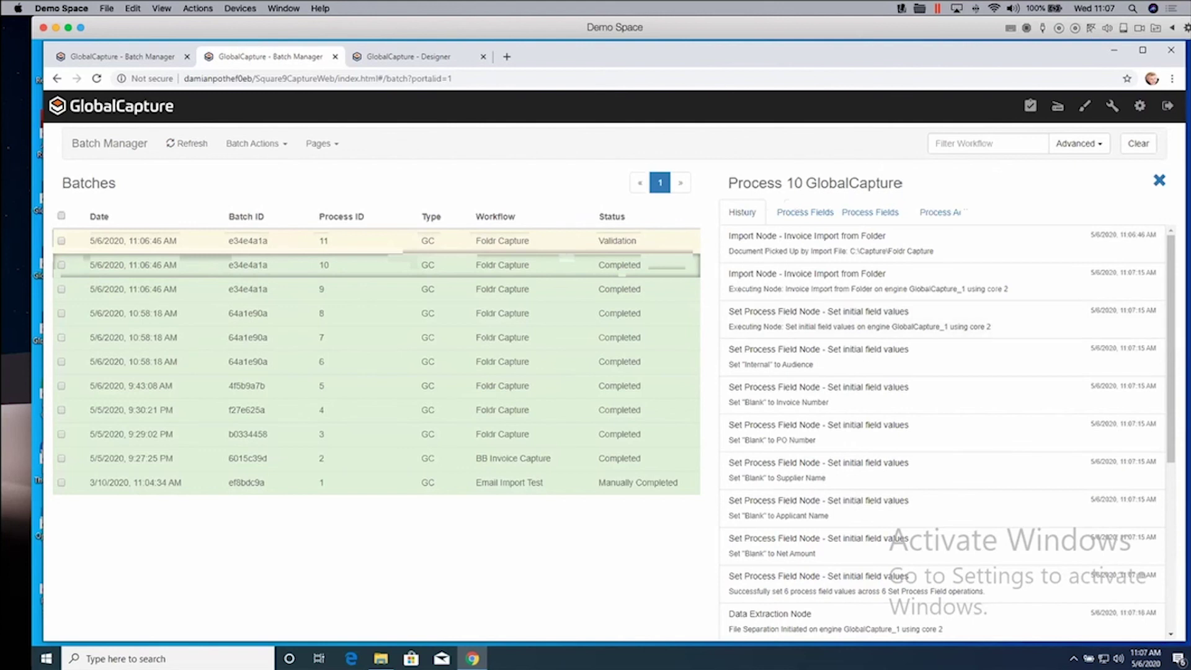
pyautogui.click(862, 212)
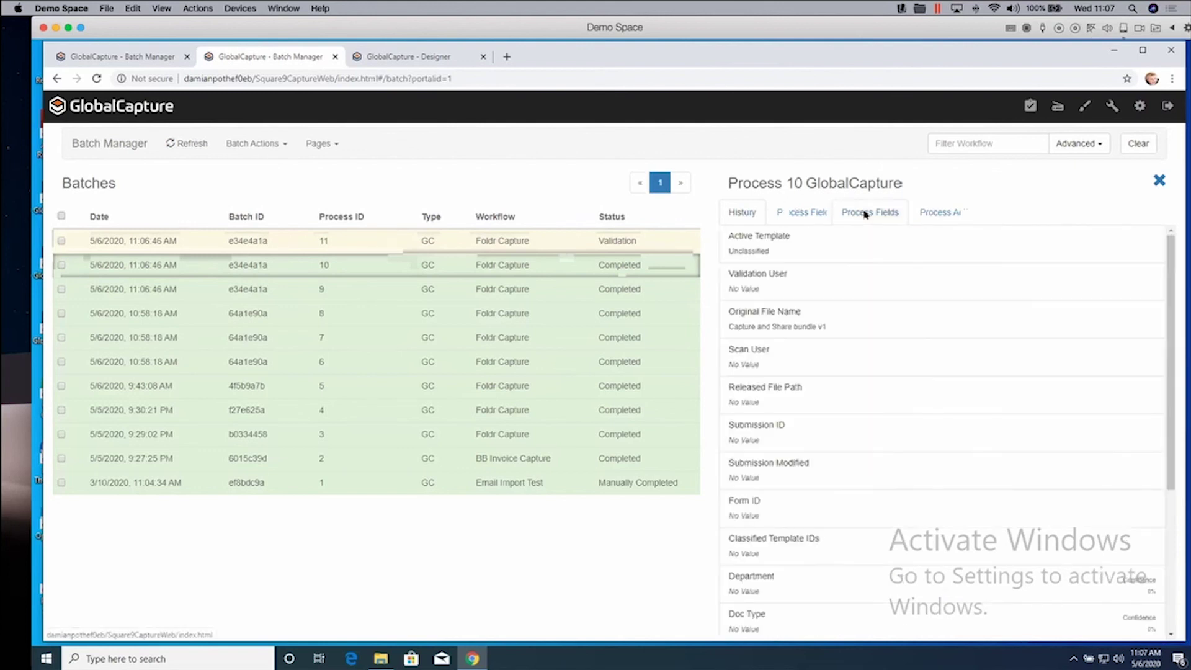
pyautogui.scroll(-4, 1147, 310)
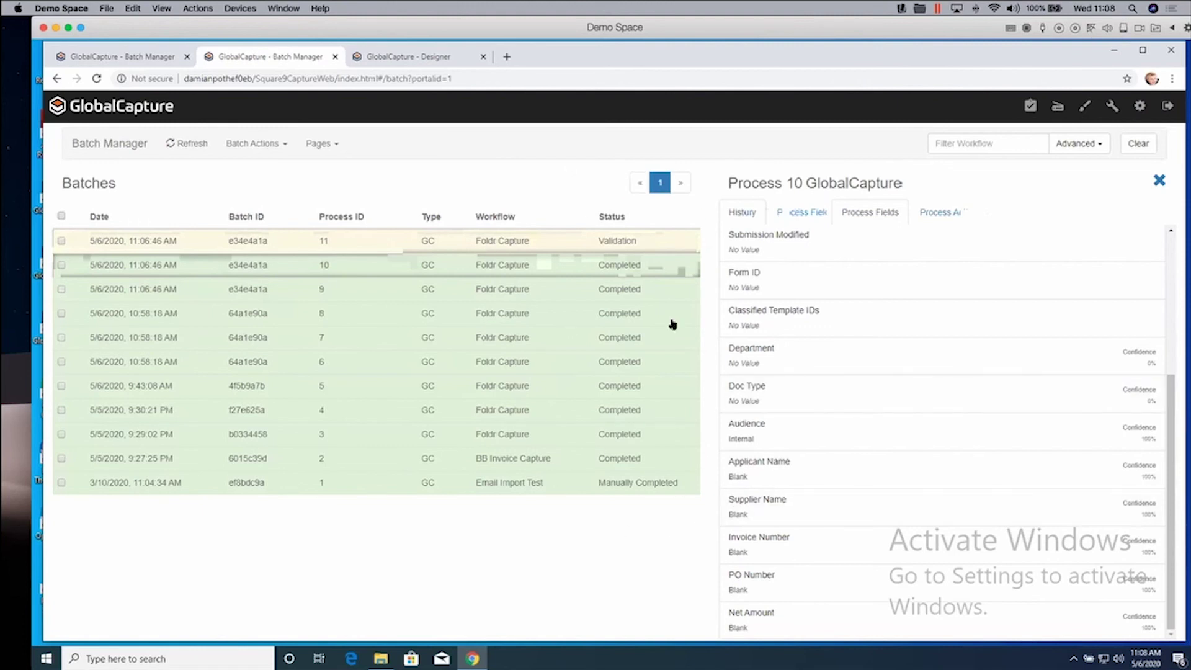
# - Open process 11 in GlobalCapture Validation
pyautogui.click(681, 248)
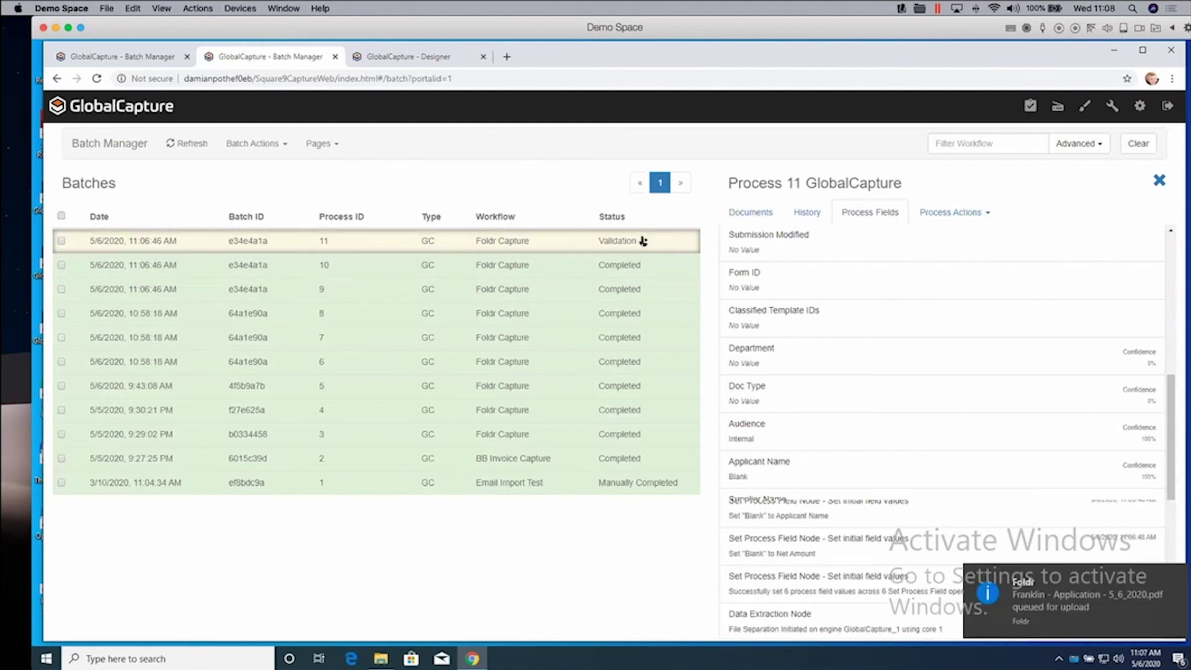
pyautogui.click(980, 215)
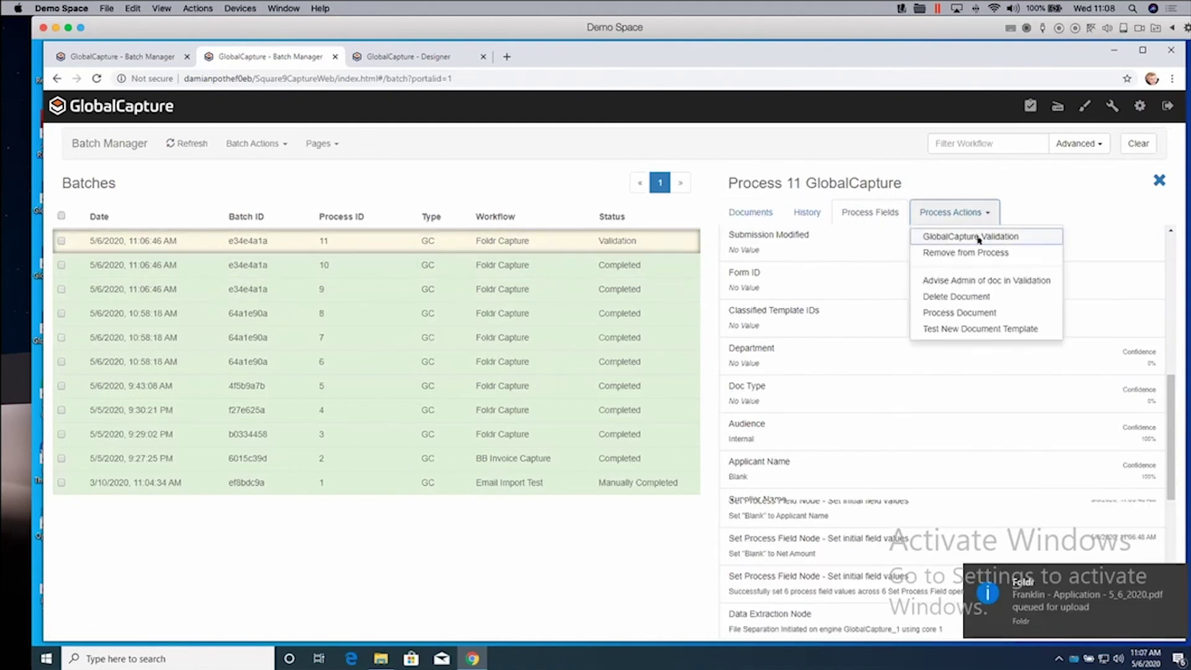
pyautogui.click(974, 237)
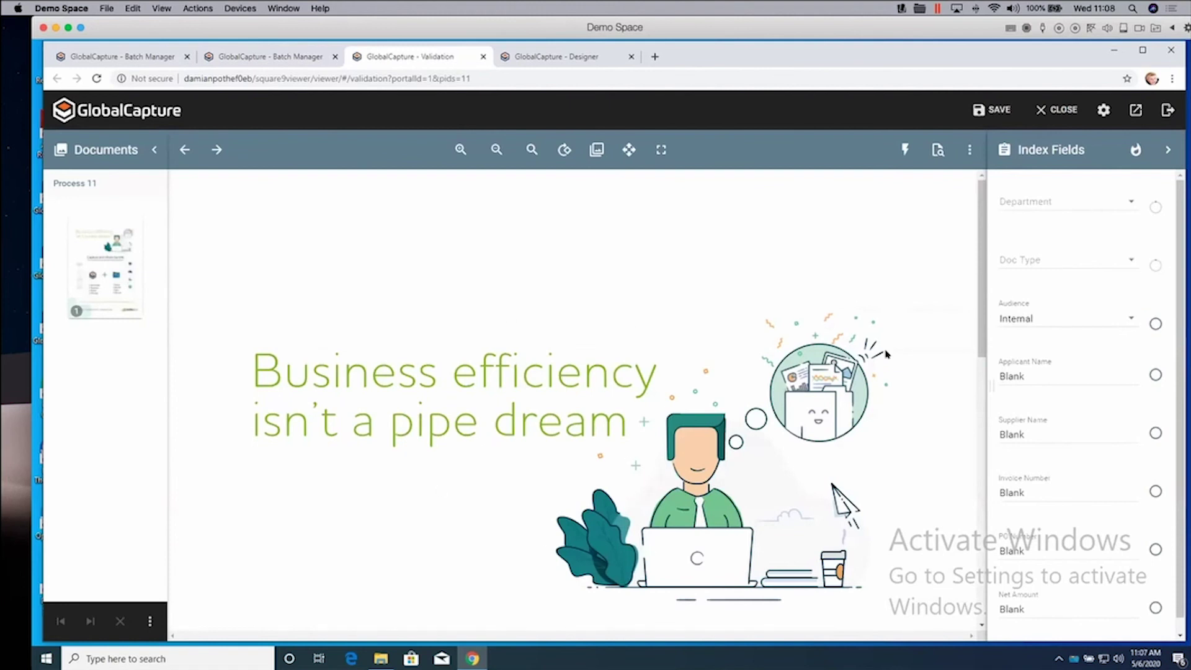
# - Index the brochure with Department MARKETING, Doc Type Brochure, Audience External and a supplier name, and save it with the Process Document action
pyautogui.click(1090, 204)
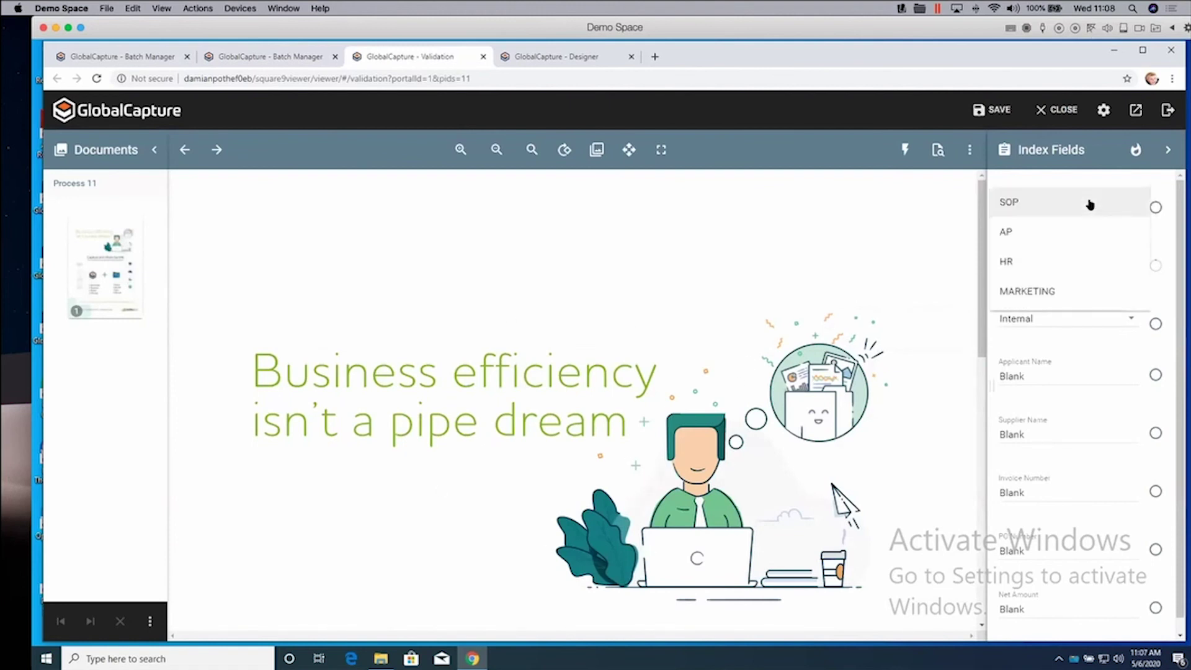
pyautogui.click(1042, 291)
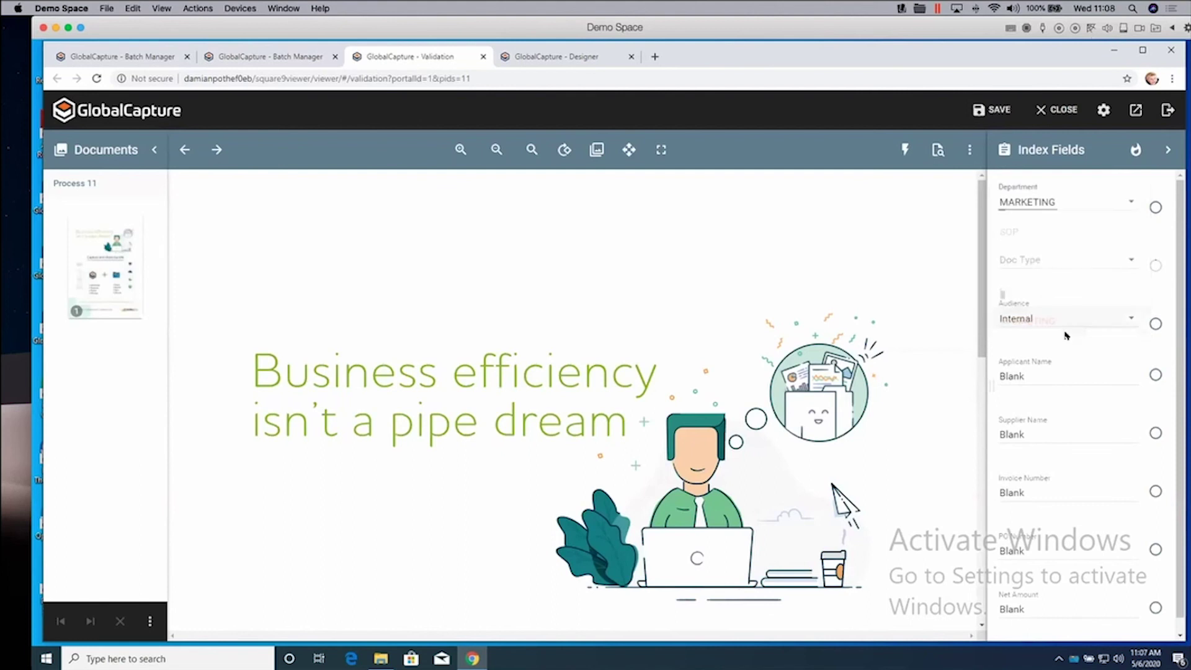
pyautogui.click(1050, 325)
pyautogui.click(1030, 346)
pyautogui.click(1059, 262)
pyautogui.click(1047, 326)
pyautogui.click(1026, 435)
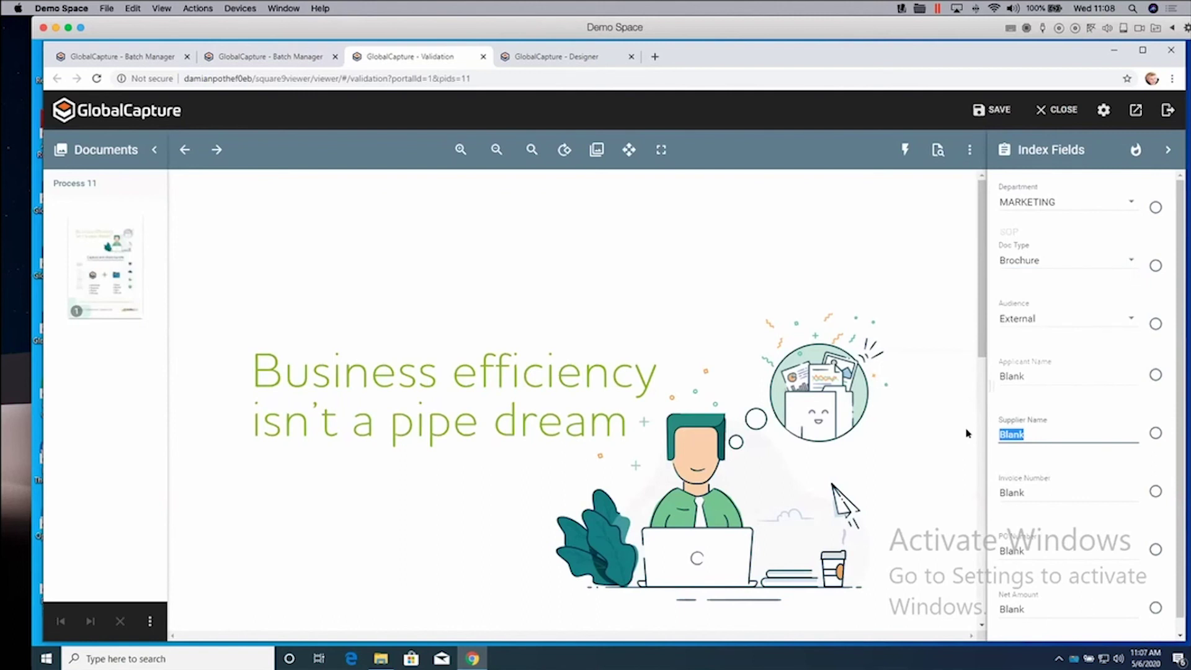
pyautogui.write('Damian')
pyautogui.click(993, 110)
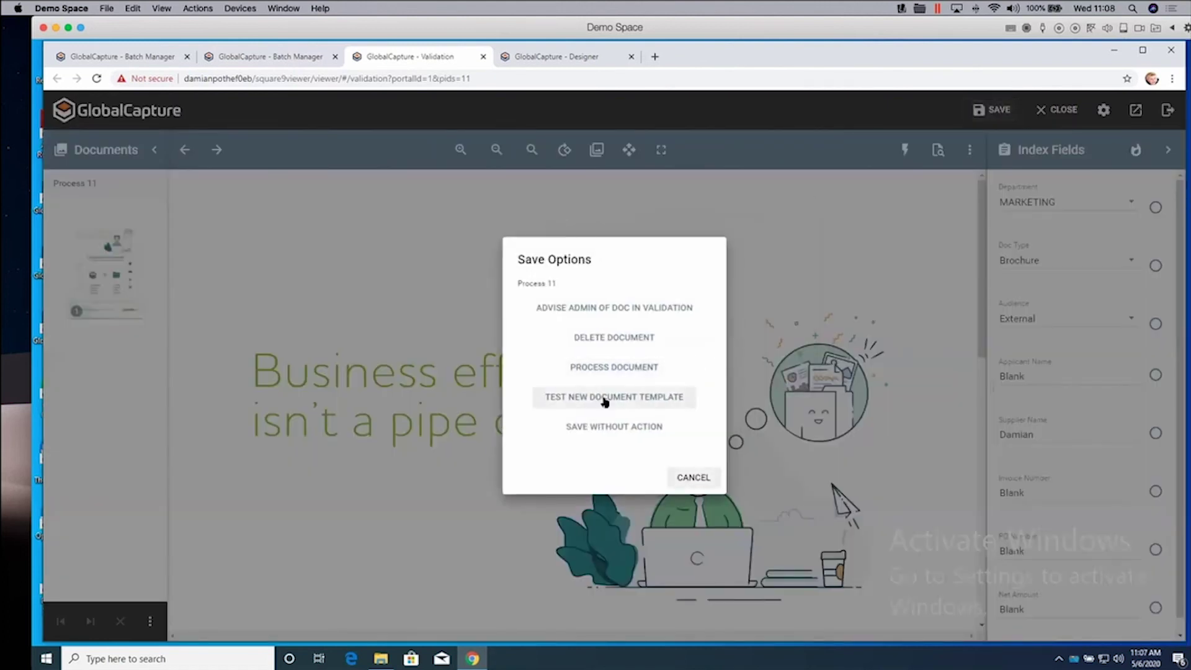
pyautogui.click(592, 368)
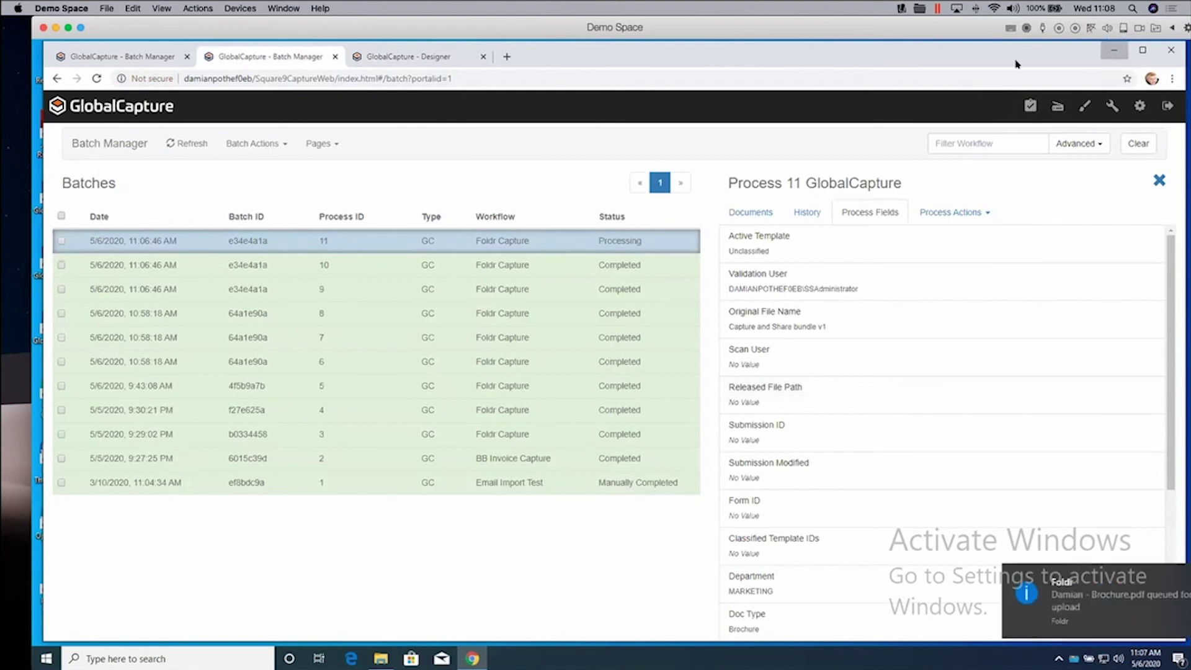
# - Switch to Mozilla Thunderbird to check the Square9 inbox and the inbox with an unread message, and return to a clear desktop
pyautogui.click(1109, 55)
pyautogui.doubleClick(54, 458)
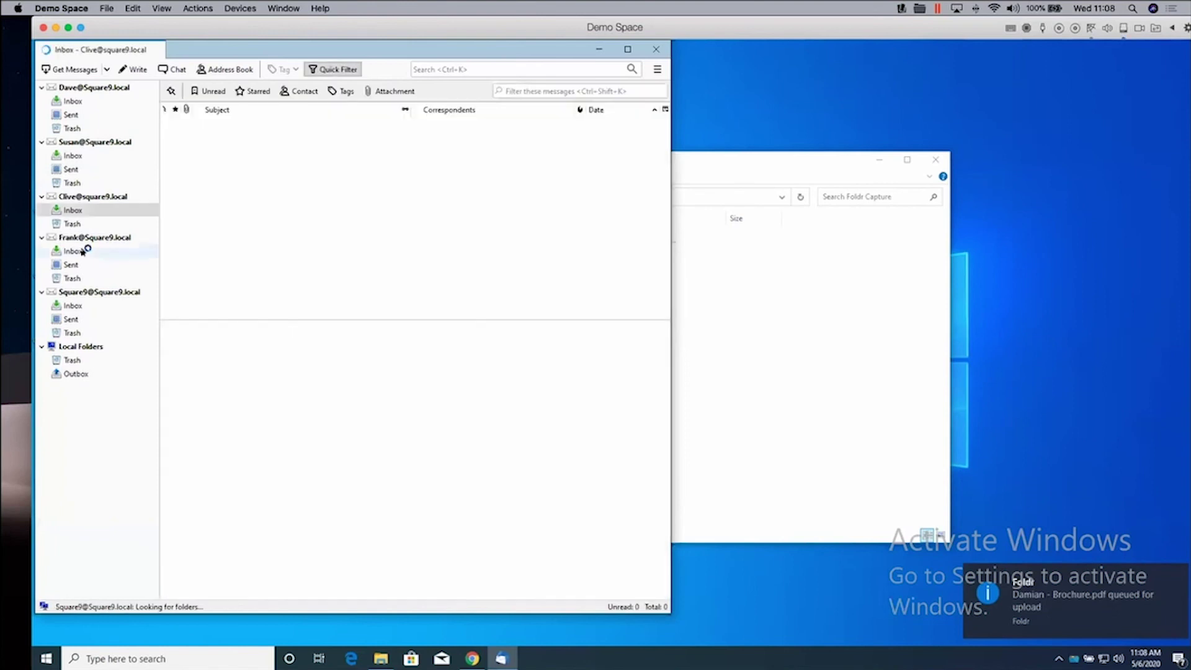
pyautogui.click(72, 306)
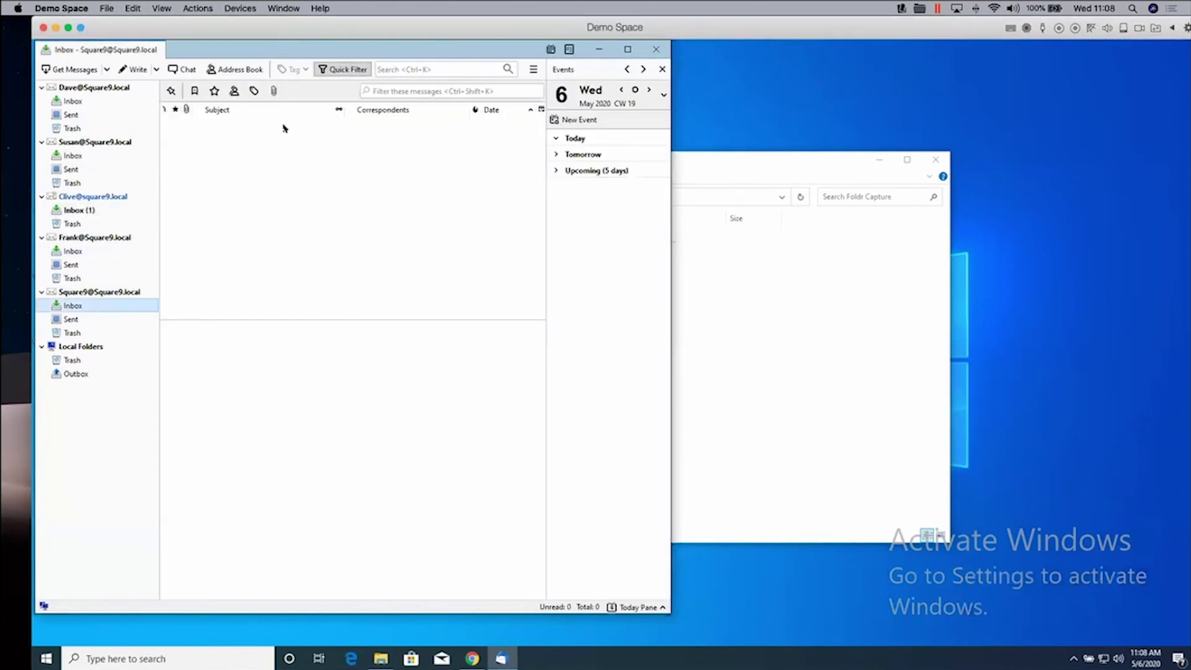
pyautogui.click(76, 211)
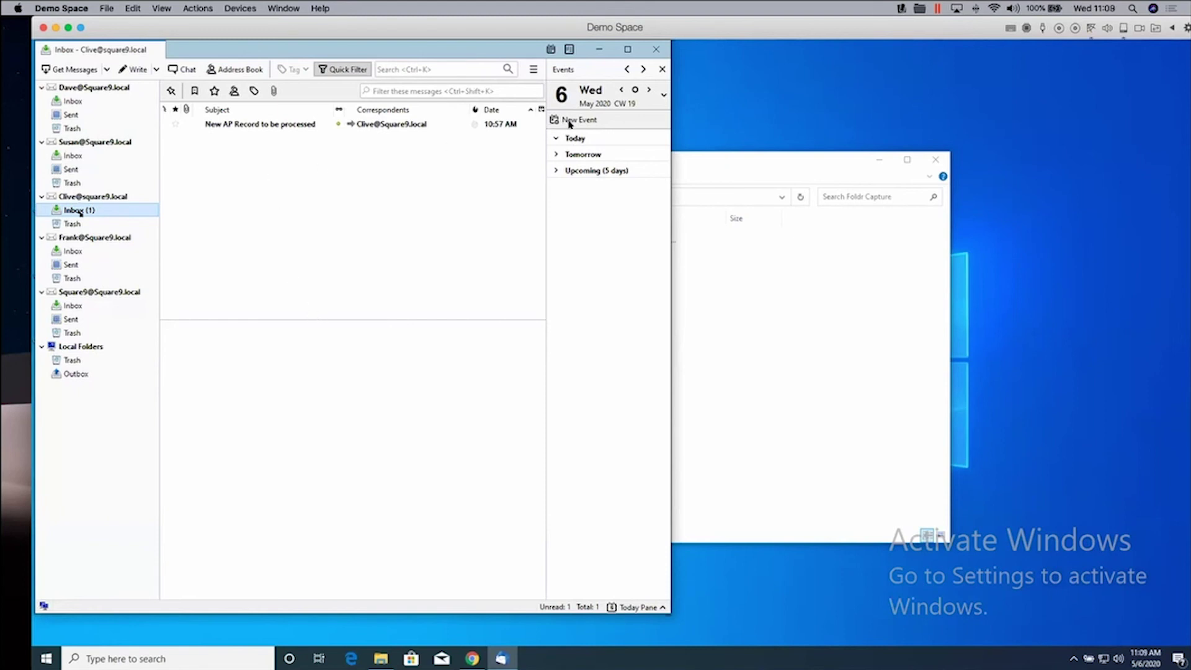
pyautogui.click(599, 49)
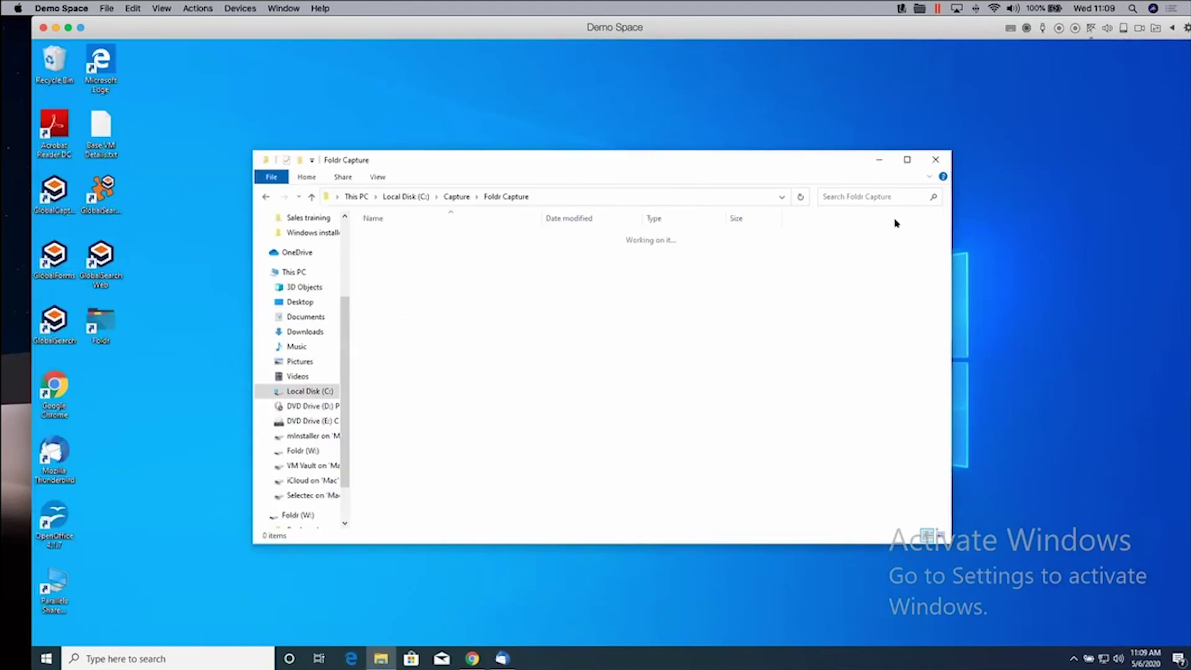
pyautogui.click(878, 159)
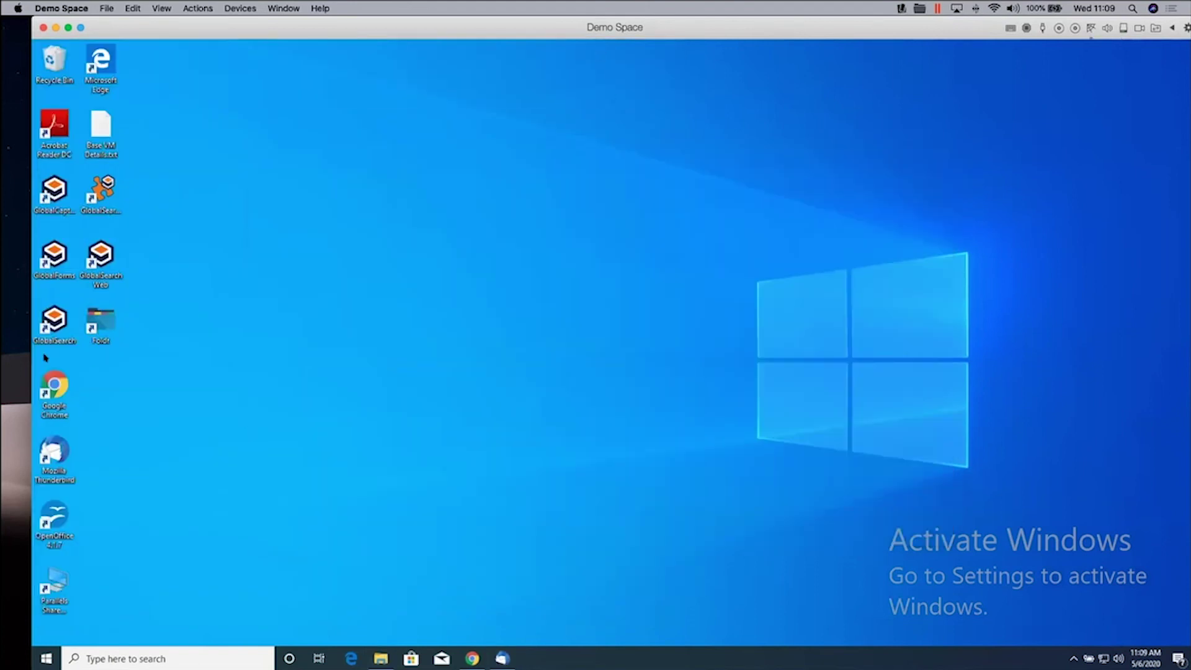